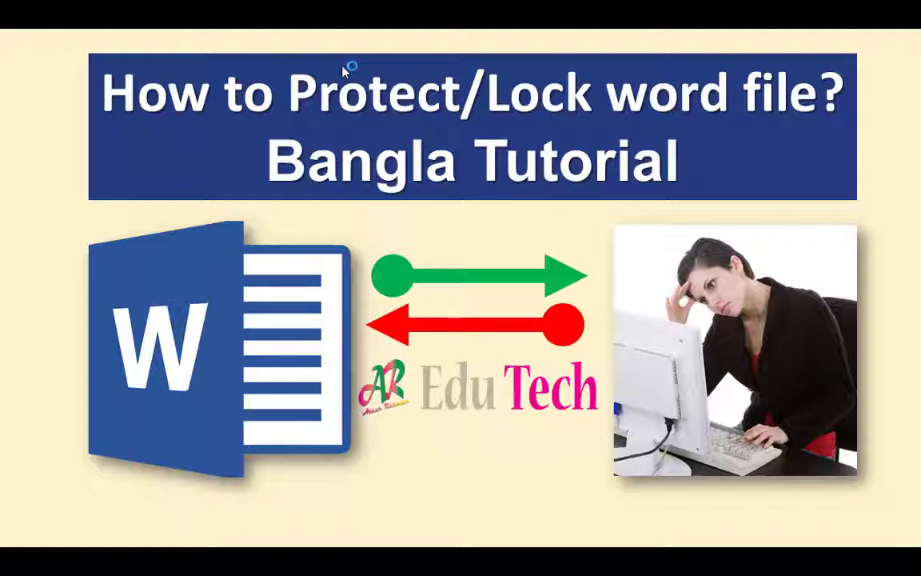
Advance through the intro slides on the two ways to protect Word files until the desktop appears
left_click(344, 70)
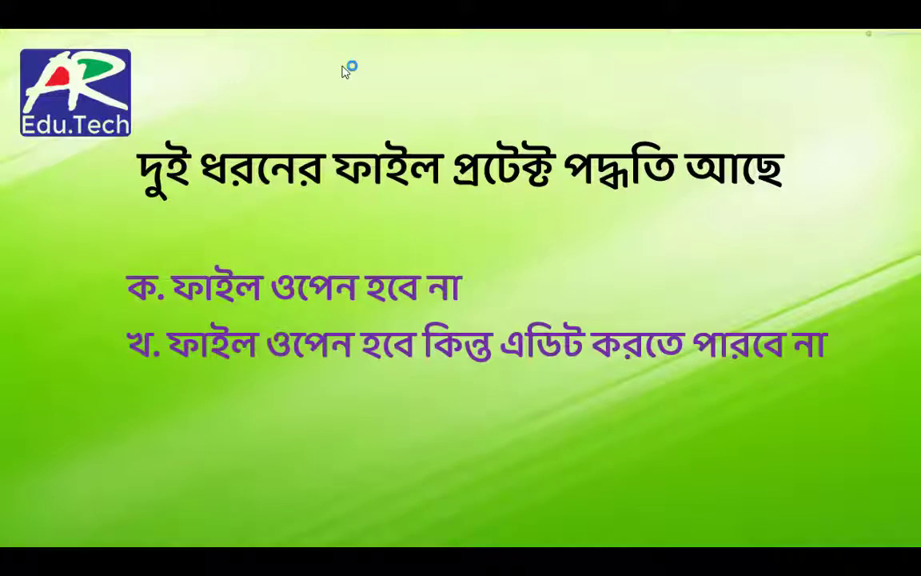
left_click(344, 70)
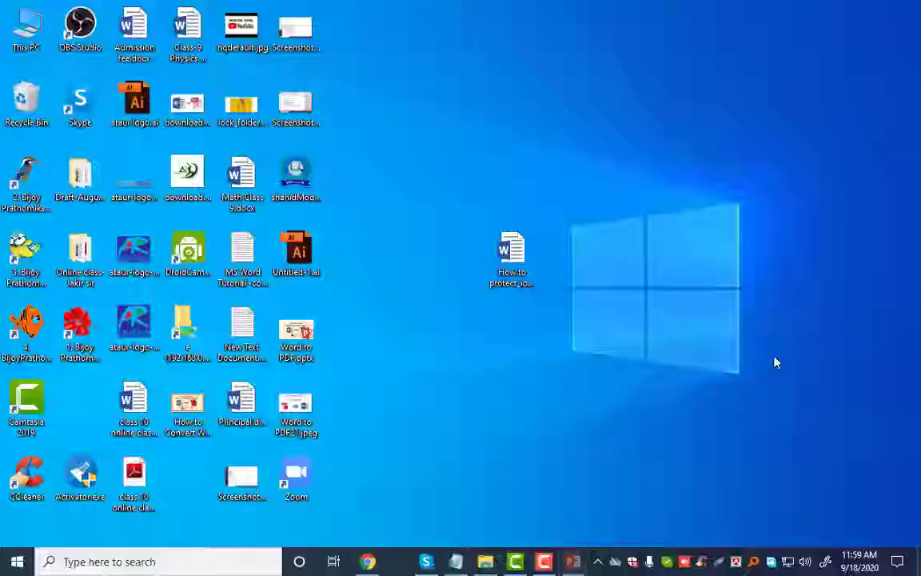
Open 'How to protect_lock word file.docx' from the desktop in Word
left_click_drag(536, 283, 479, 217)
left_click(460, 182)
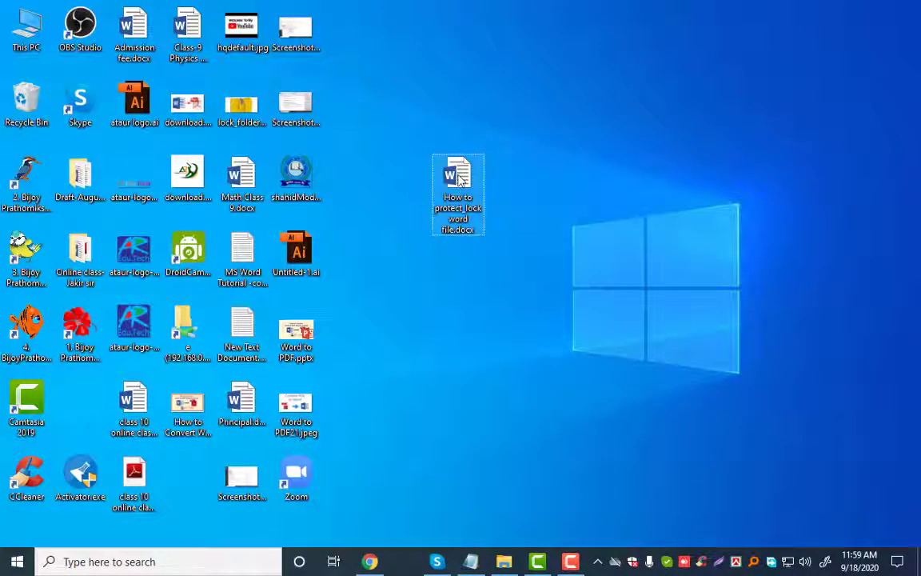
right_click(460, 181)
left_click(493, 185)
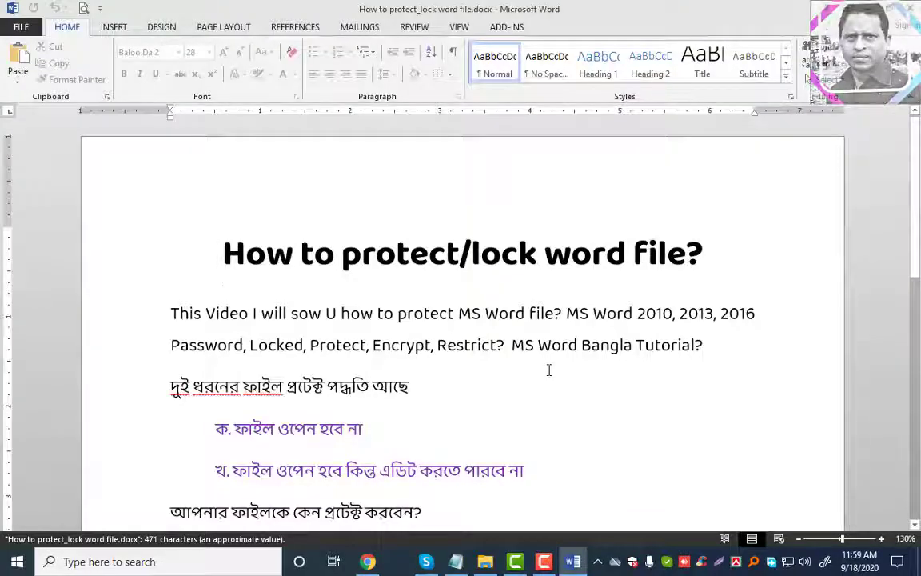
Delete the 'p' of 'protect' in the title and retype it, leaving the title unchanged
scroll(548, 369, "down", 2)
scroll(549, 369, "up", 2)
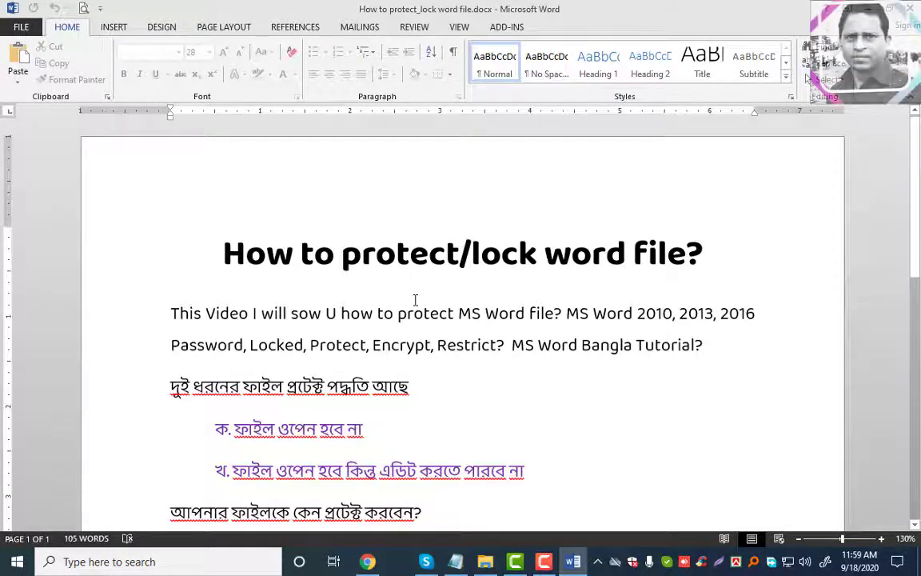
left_click_drag(342, 258, 362, 257)
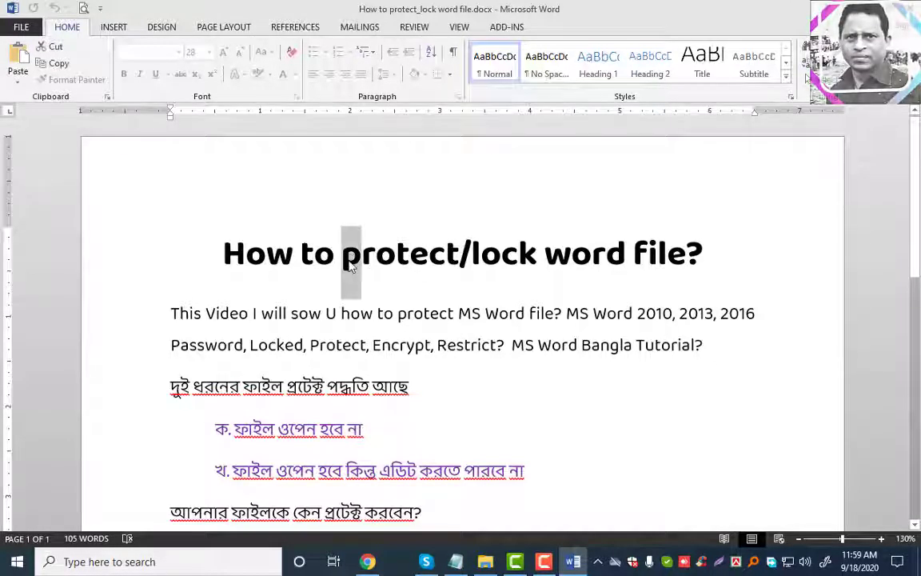
key("Delete")
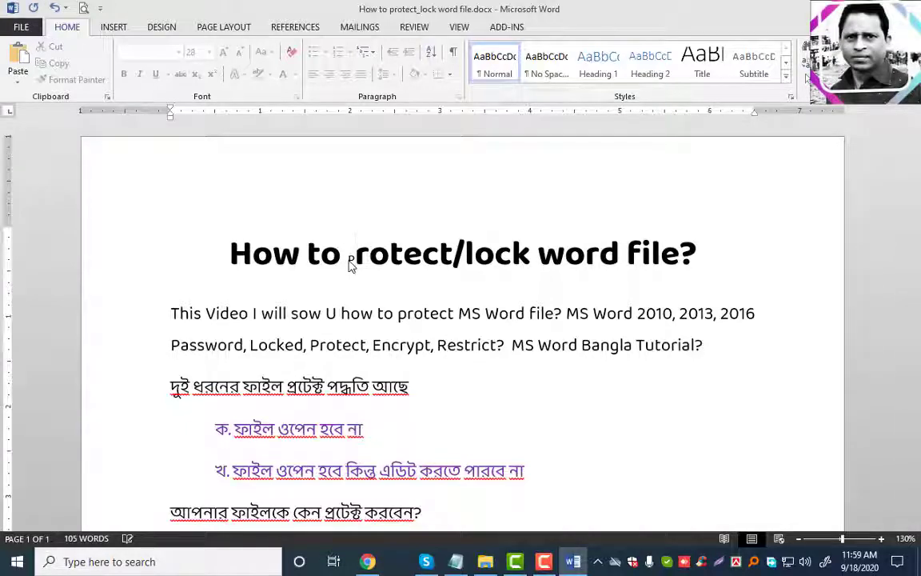
type("p")
left_click(249, 232)
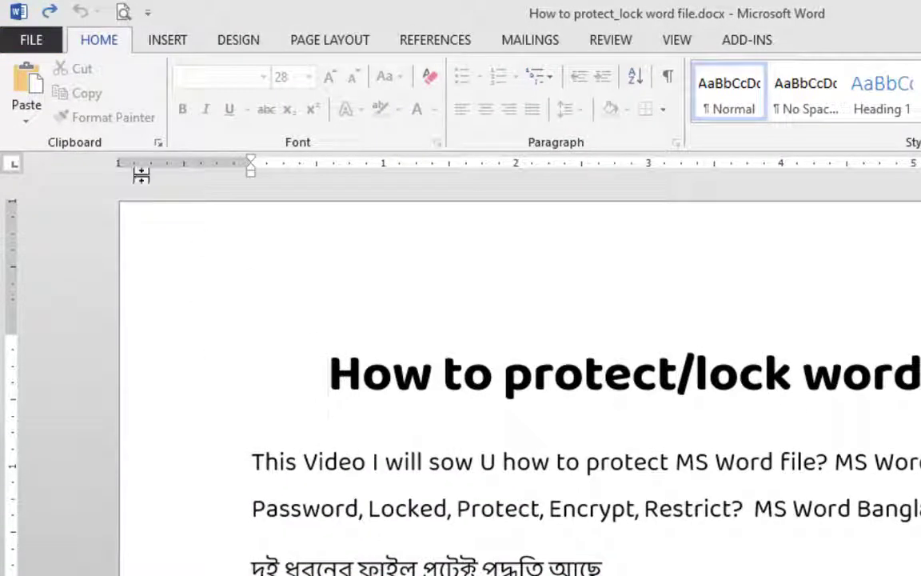
On the File Info page, expand the Protect Document options
left_click(31, 40)
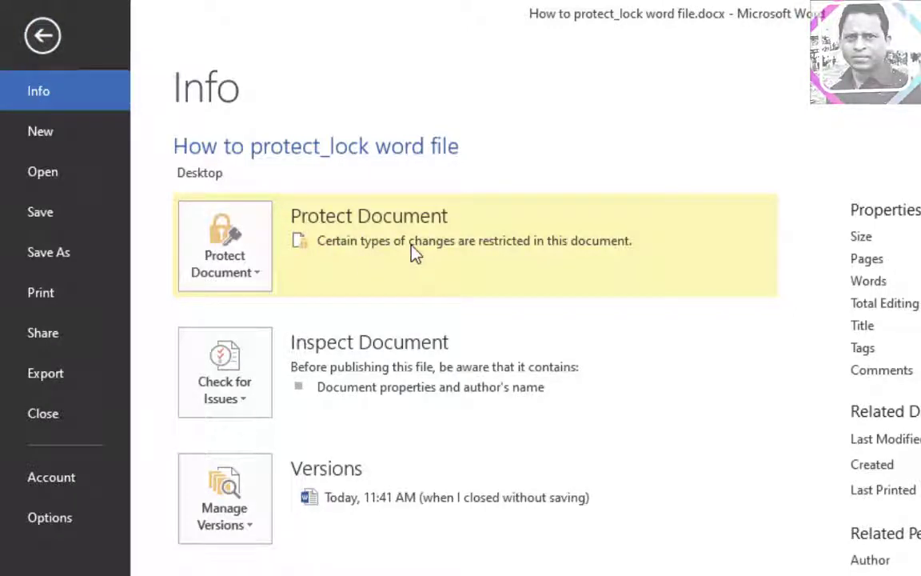
left_click(258, 272)
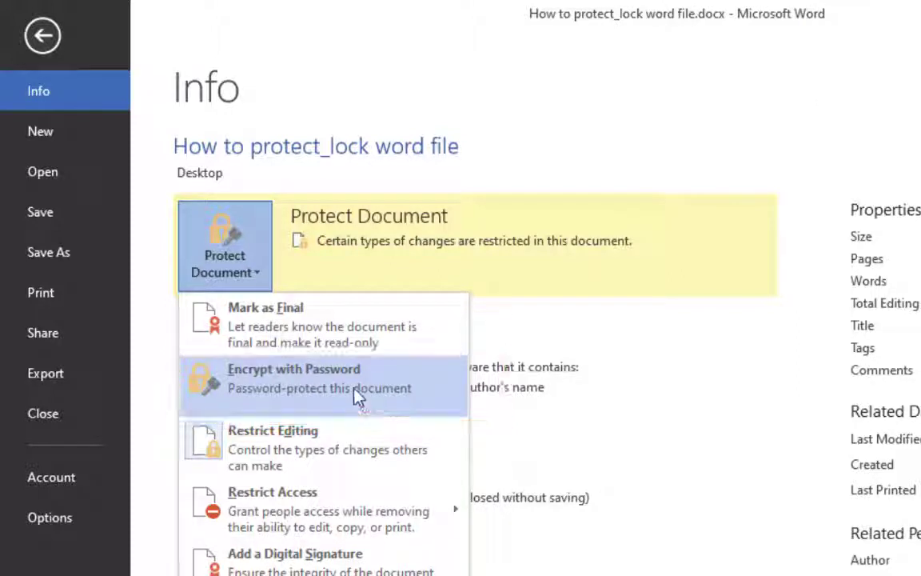
Encrypt the document with a password, confirm it twice, and return to the document view
left_click(358, 397)
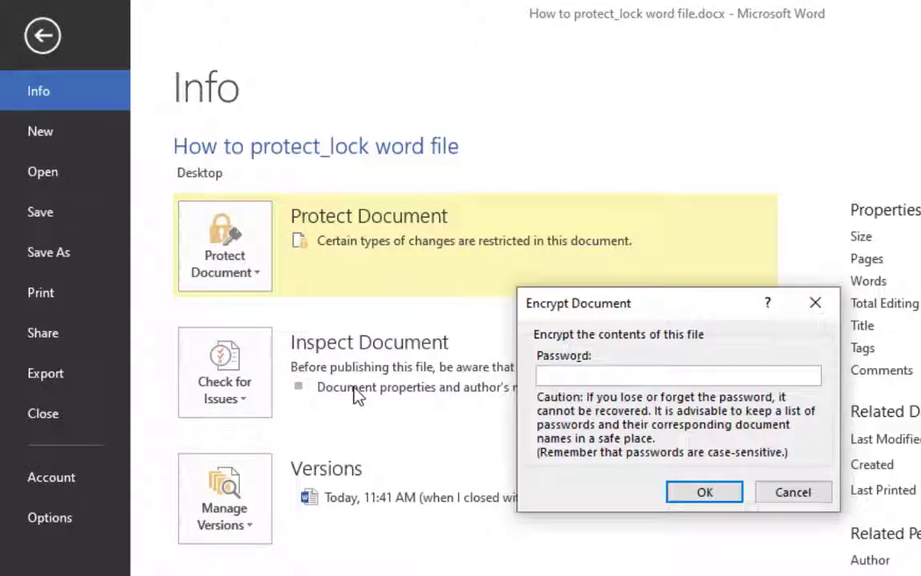
left_click_drag(629, 319, 484, 288)
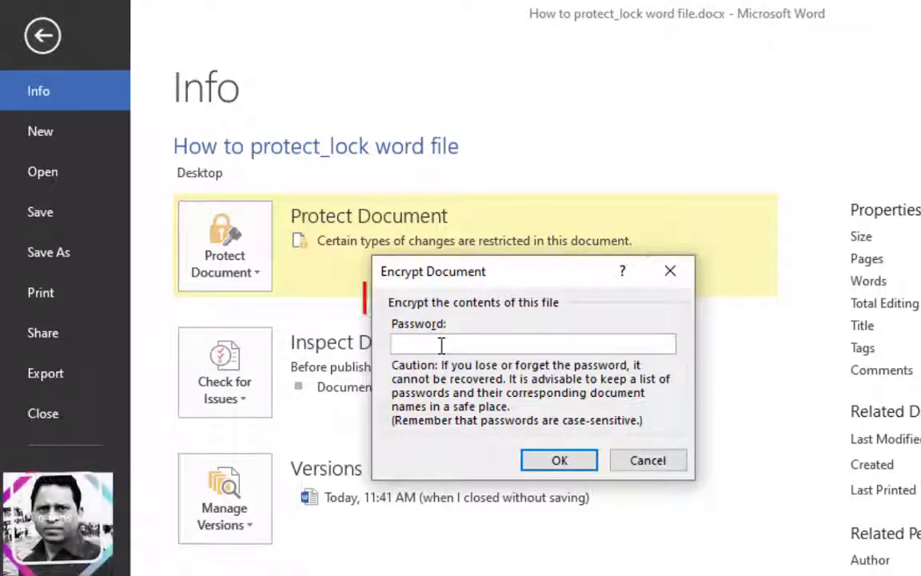
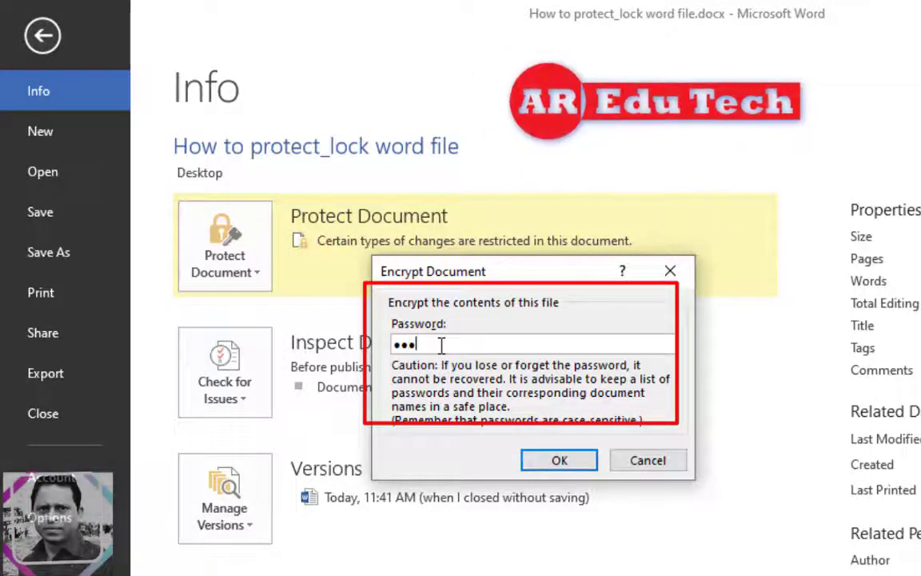
left_click_drag(479, 269, 465, 230)
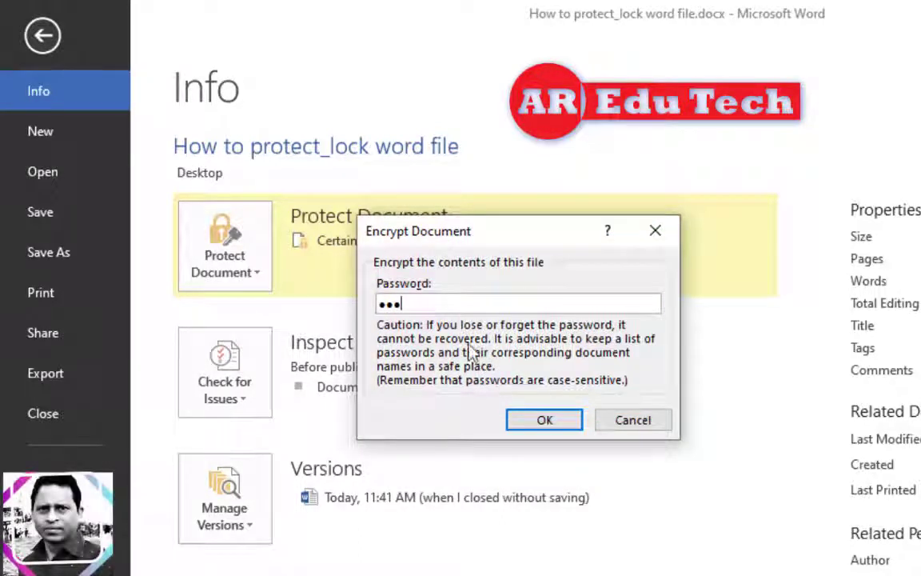
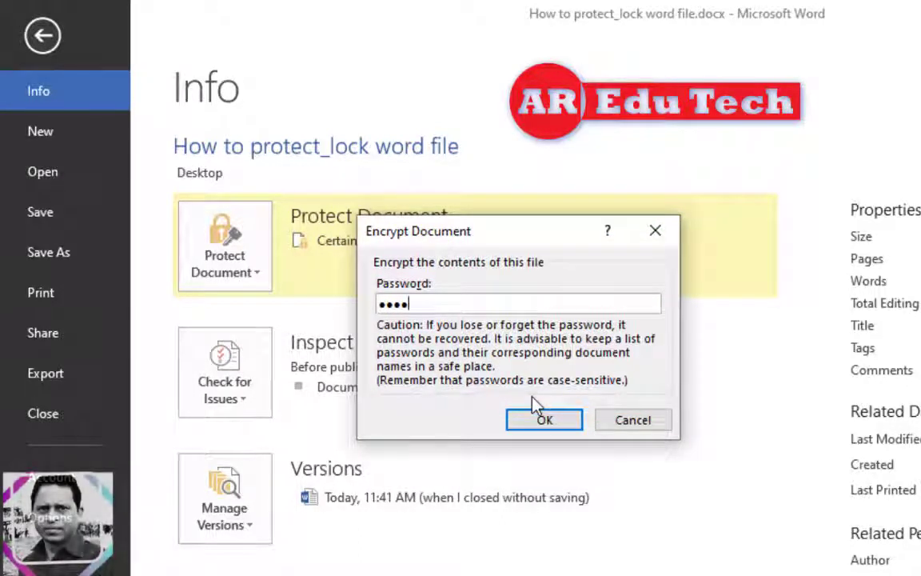
double_click(450, 306)
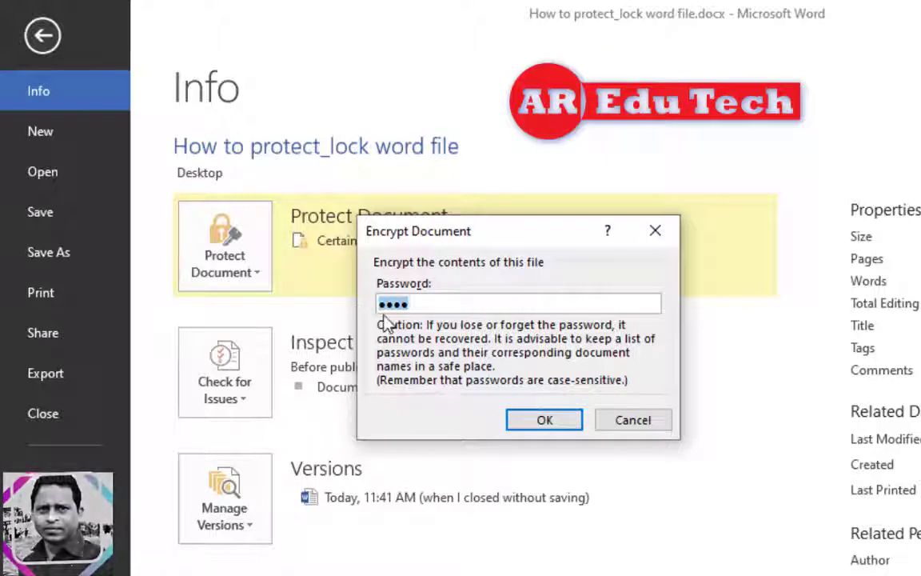
left_click(547, 422)
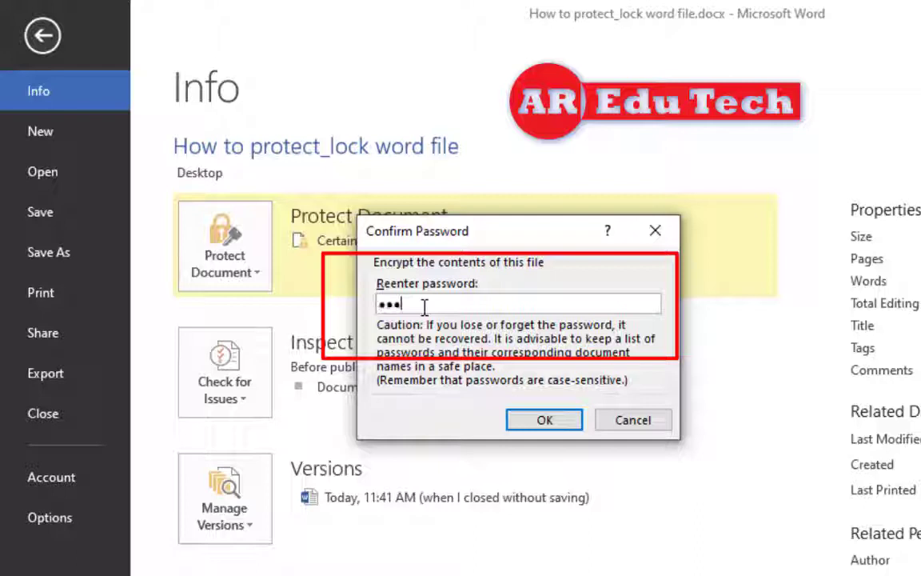
left_click(541, 419)
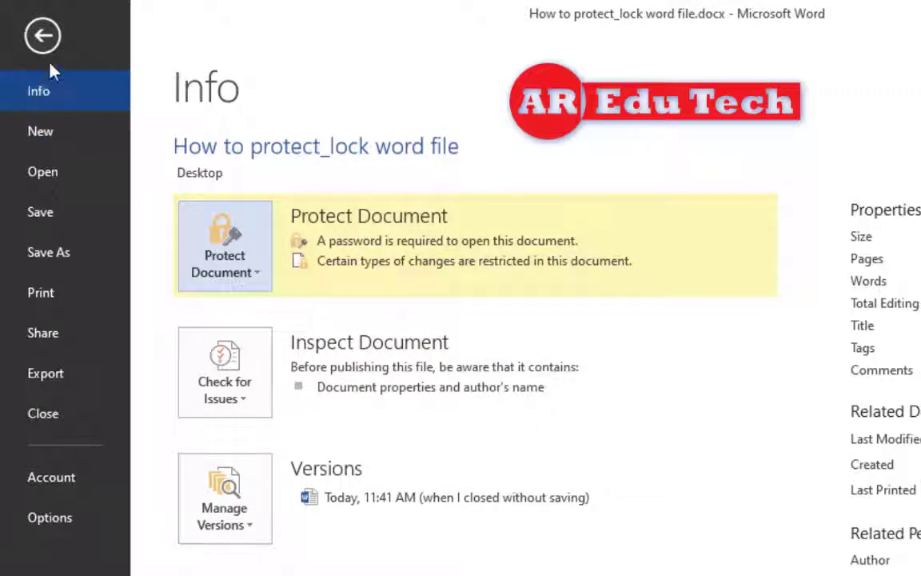
left_click(42, 33)
Save the password-protected document from the File menu
left_click(313, 274)
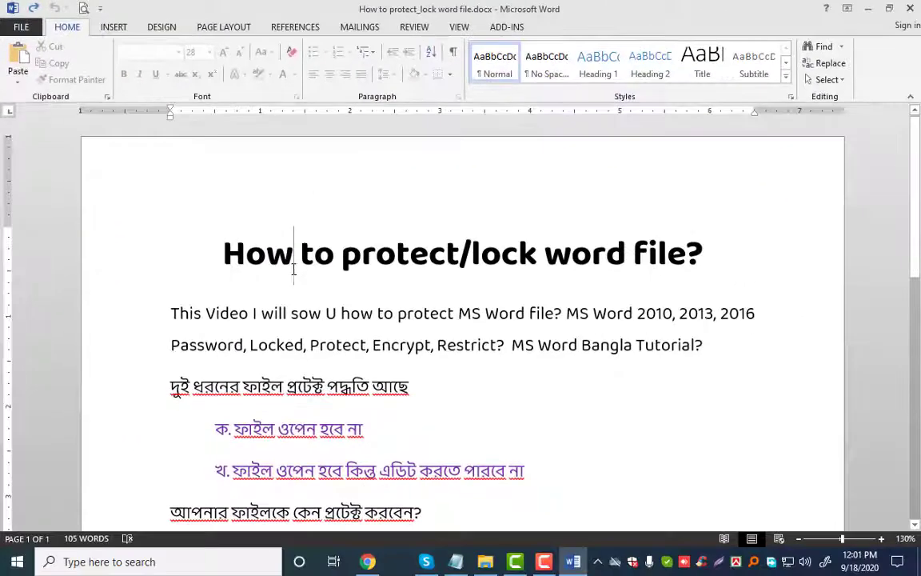
double_click(263, 269)
left_click(293, 281)
left_click(20, 27)
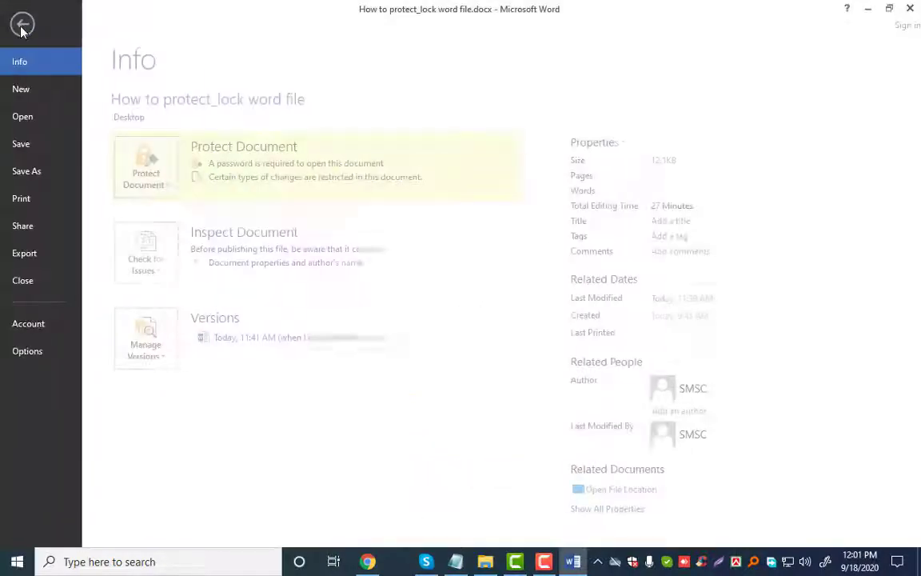
left_click(28, 145)
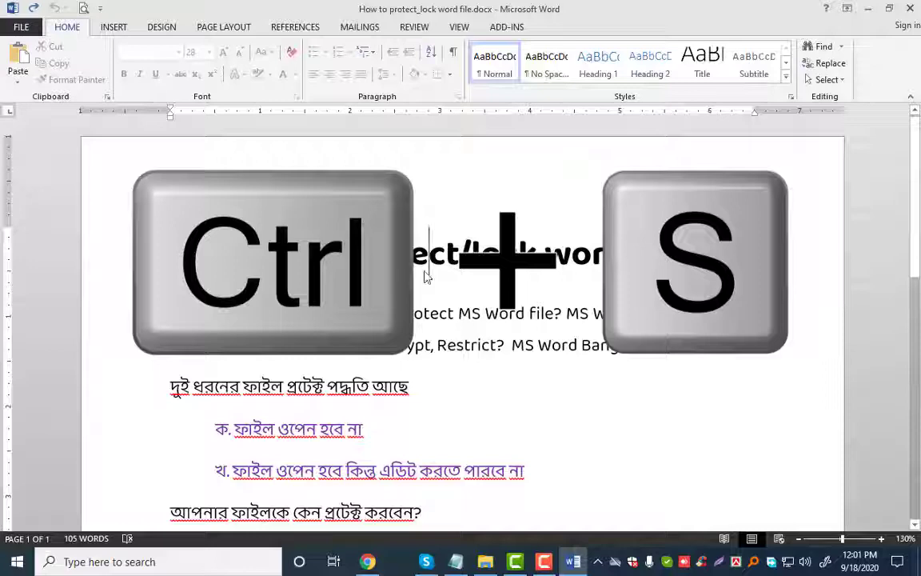
Exit Word and reopen 'How to protect_lock word file.docx' from the desktop to trigger the password prompt
left_click(911, 9)
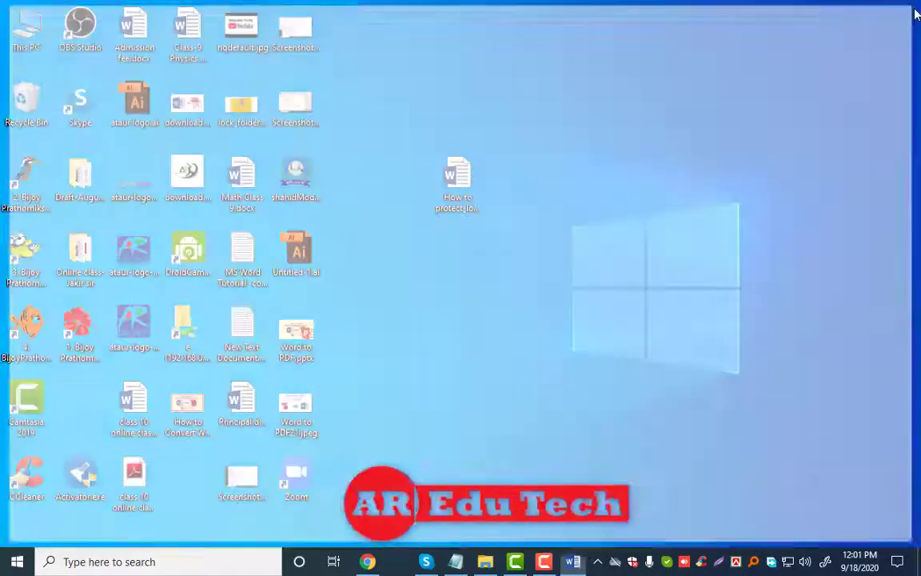
left_click_drag(455, 186, 509, 188)
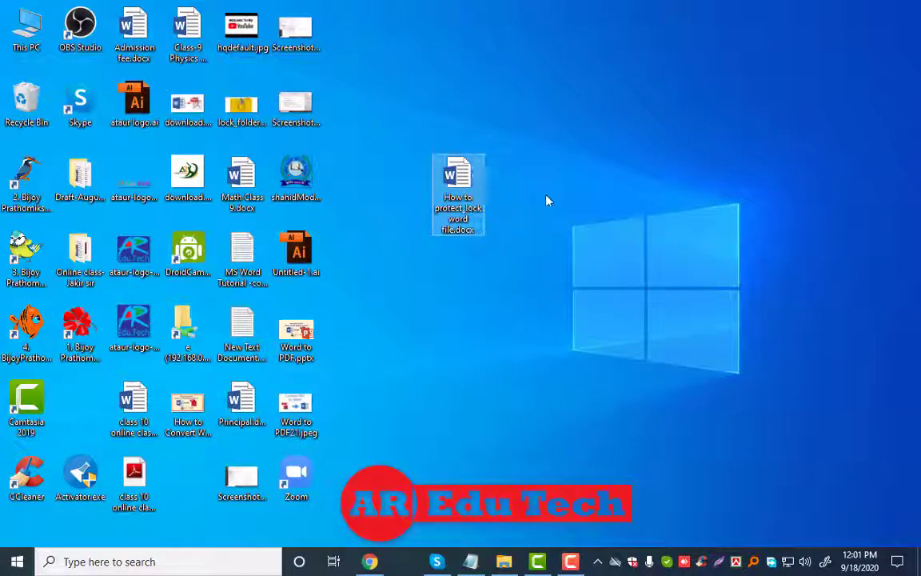
right_click(513, 176)
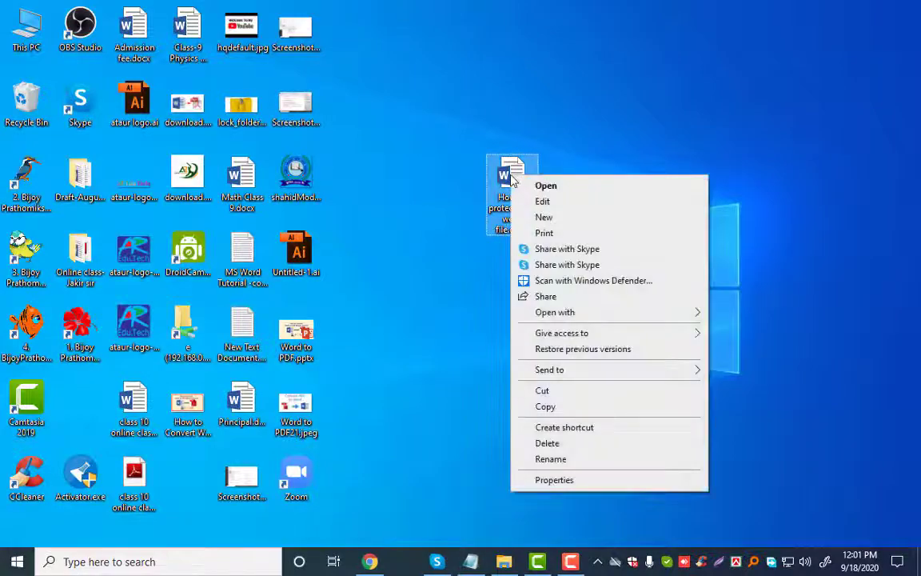
left_click(546, 187)
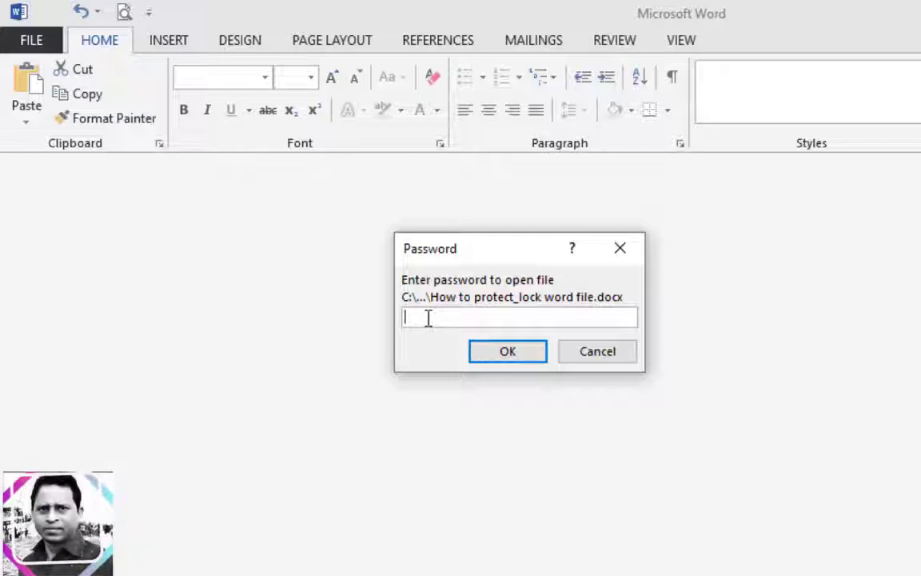
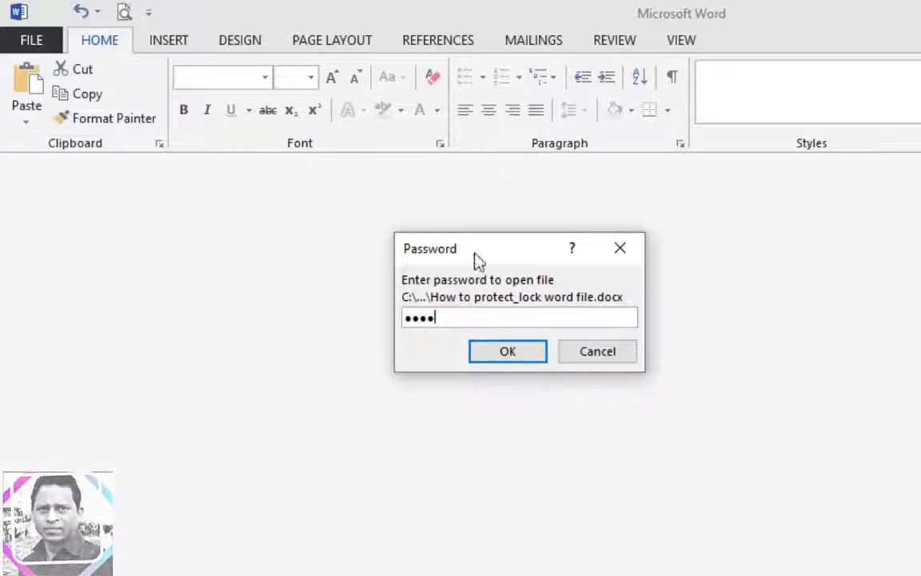
Enter the document's password to open it, then place the caret in the title
left_click(514, 359)
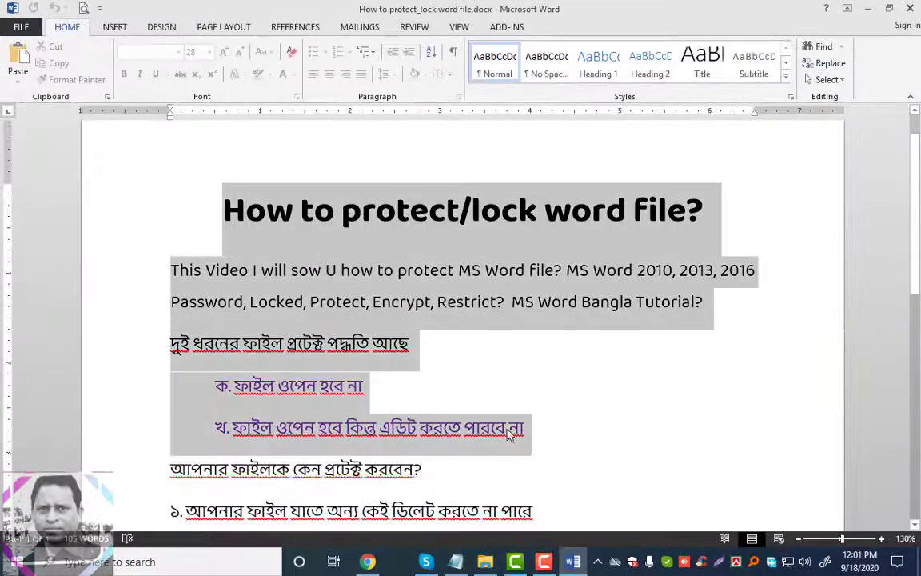
scroll(471, 380, "up", 1)
left_click(383, 285)
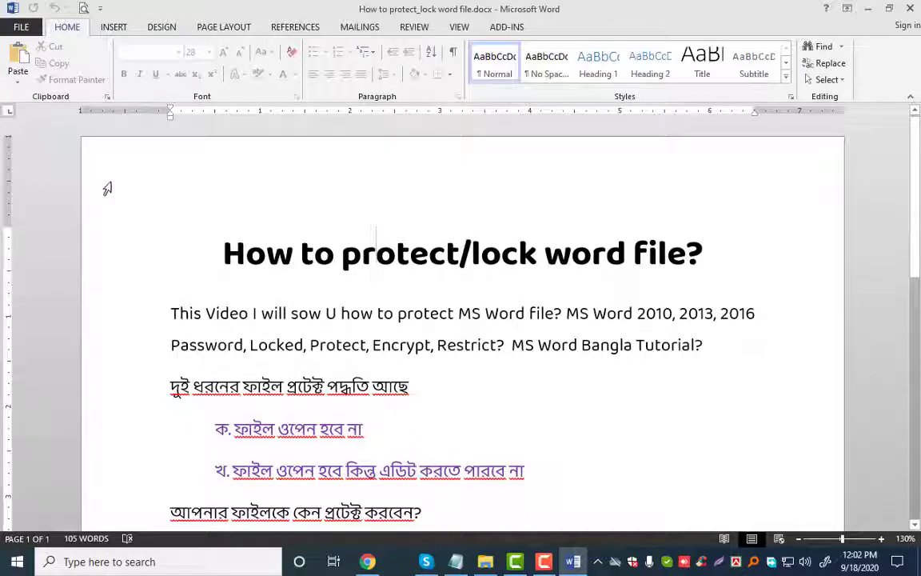
key("Left")
key("Left")
key("Left")
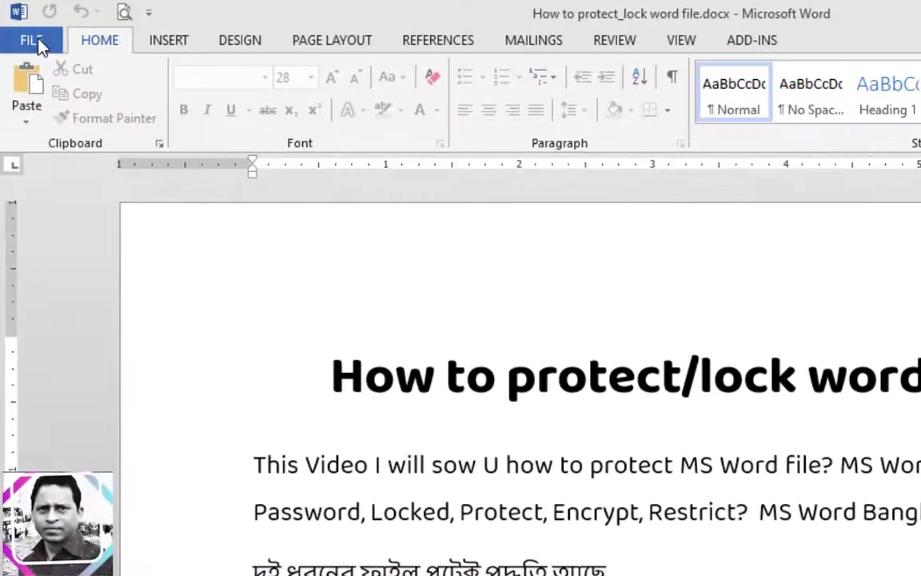
Clear the password under Protect Document > Encrypt with Password, confirm, and save the document
left_click(26, 34)
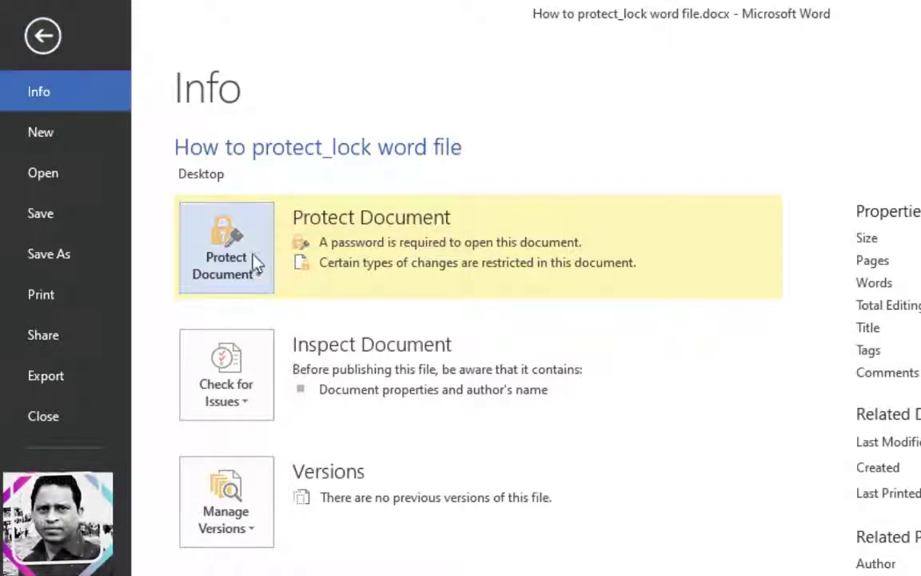
left_click(257, 279)
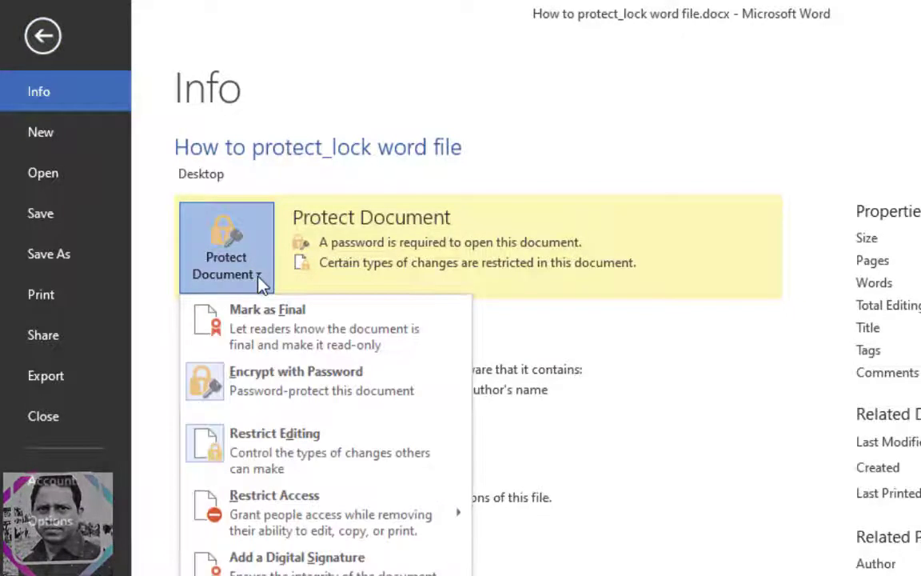
left_click(277, 395)
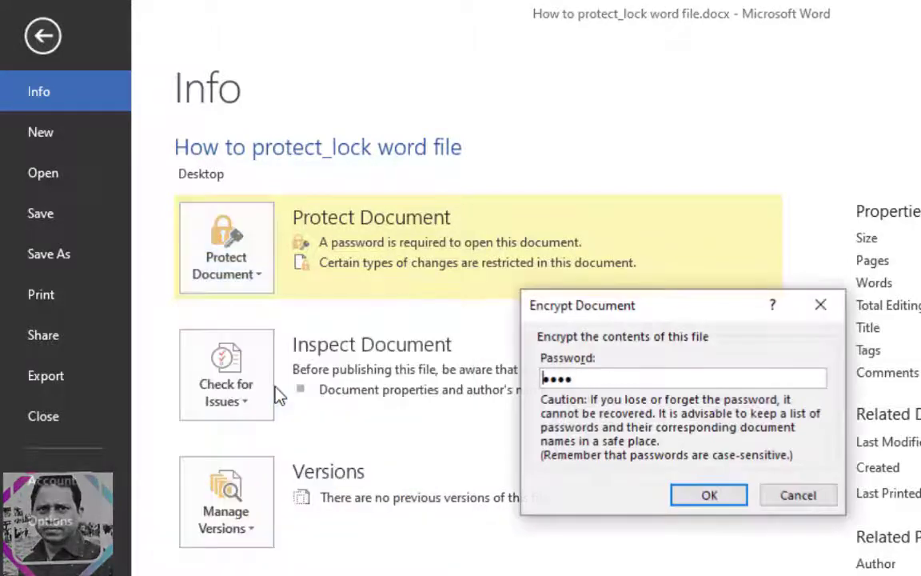
left_click(612, 377)
left_click_drag(633, 375, 477, 381)
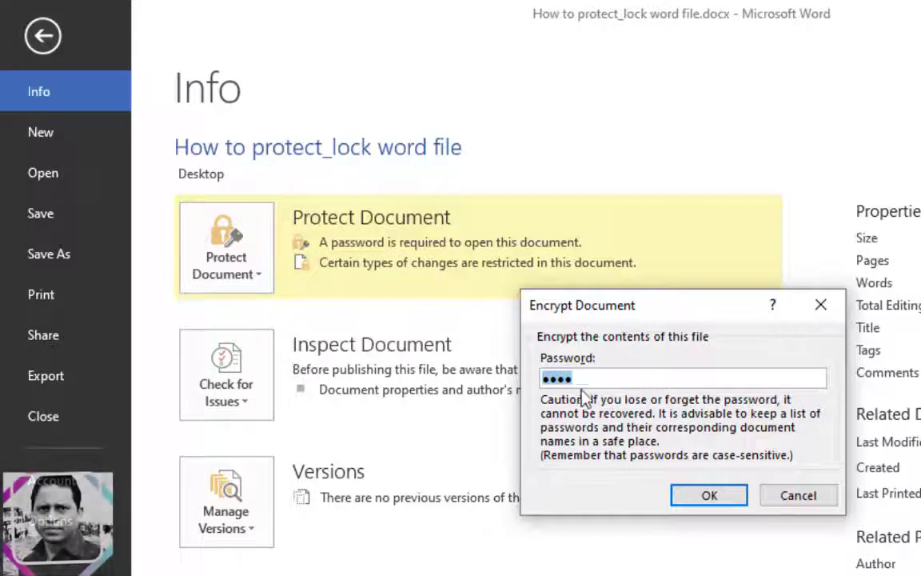
left_click(608, 377)
left_click_drag(607, 378, 512, 383)
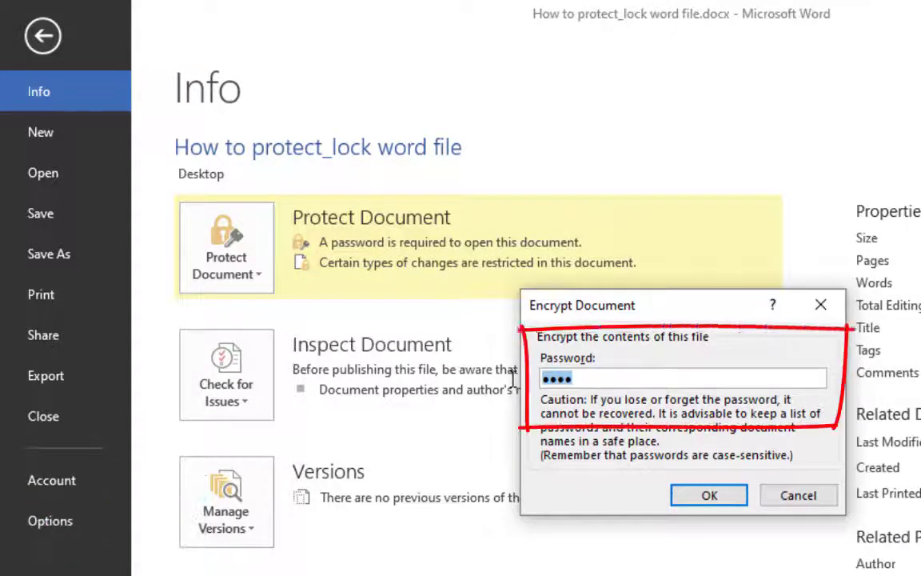
left_click(723, 498)
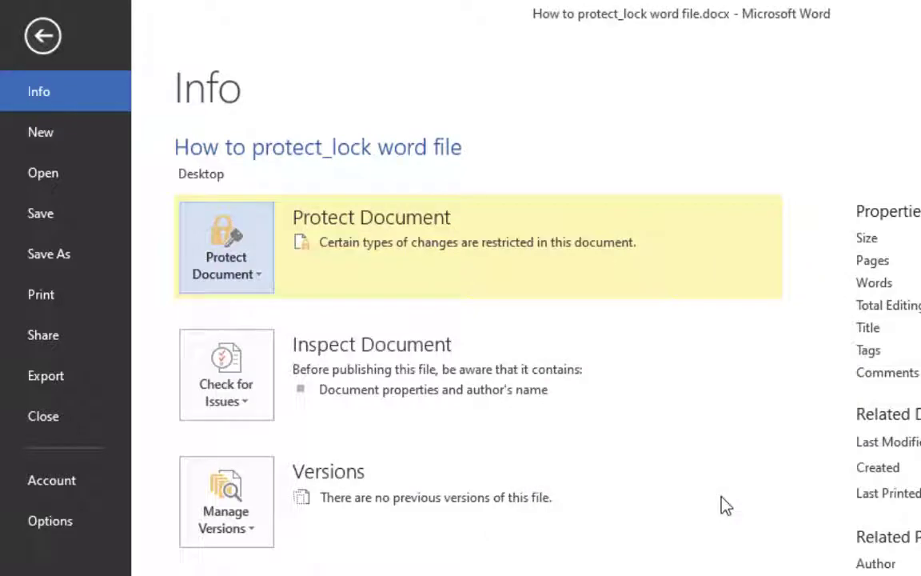
left_click(48, 221)
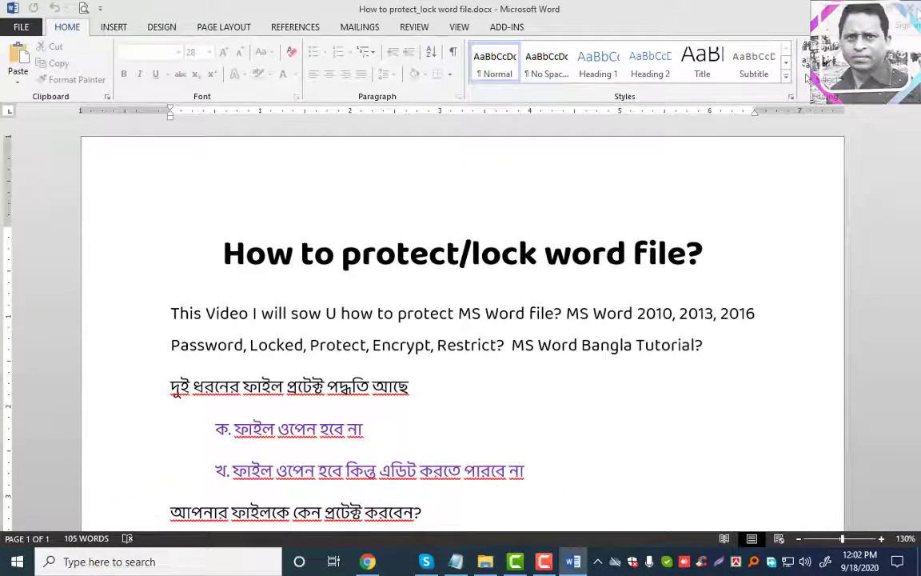
Exit Word with Alt+F4 and reopen 'How to protect_lock word file.docx' from the desktop
key("alt+F4")
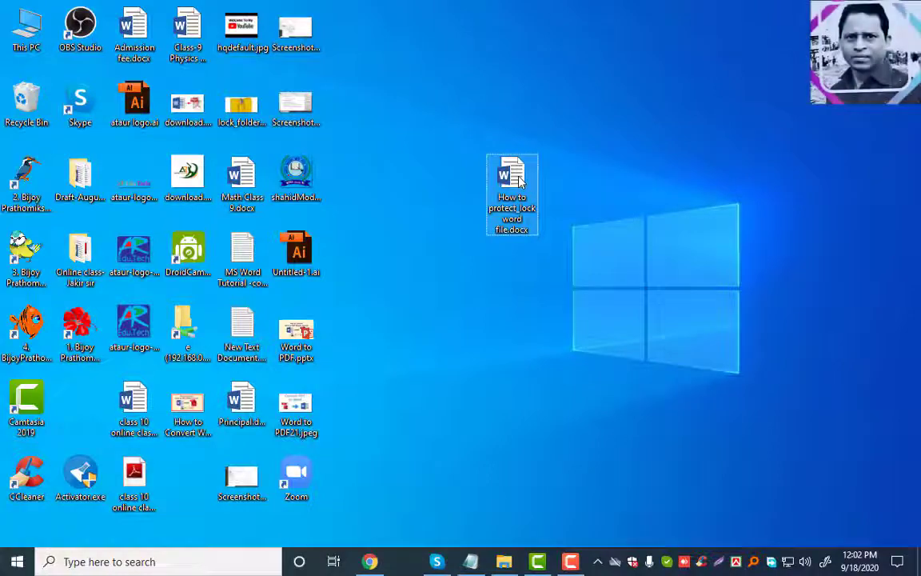
right_click(520, 181)
left_click(548, 189)
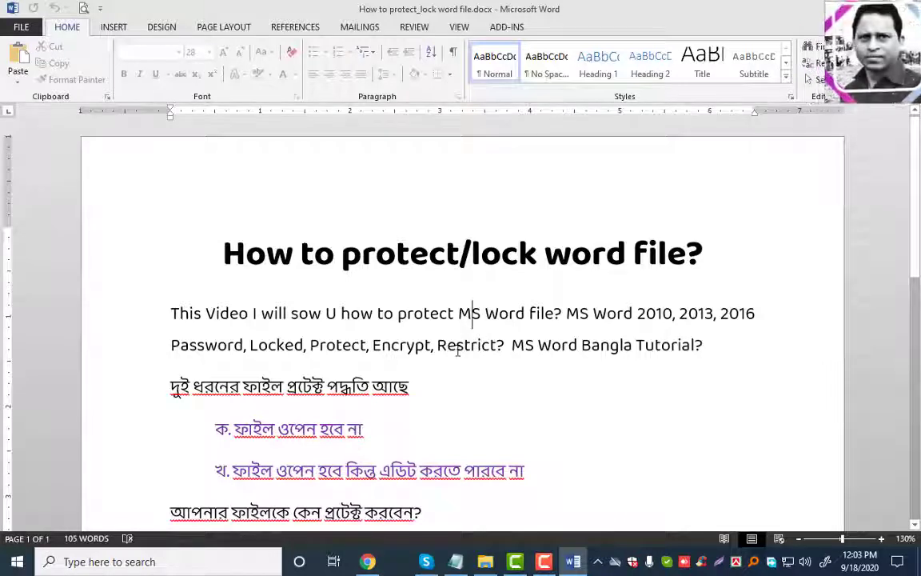
Select and copy the title with the English paragraph, then go to File > New
left_click_drag(454, 408, 212, 242)
left_click(424, 388)
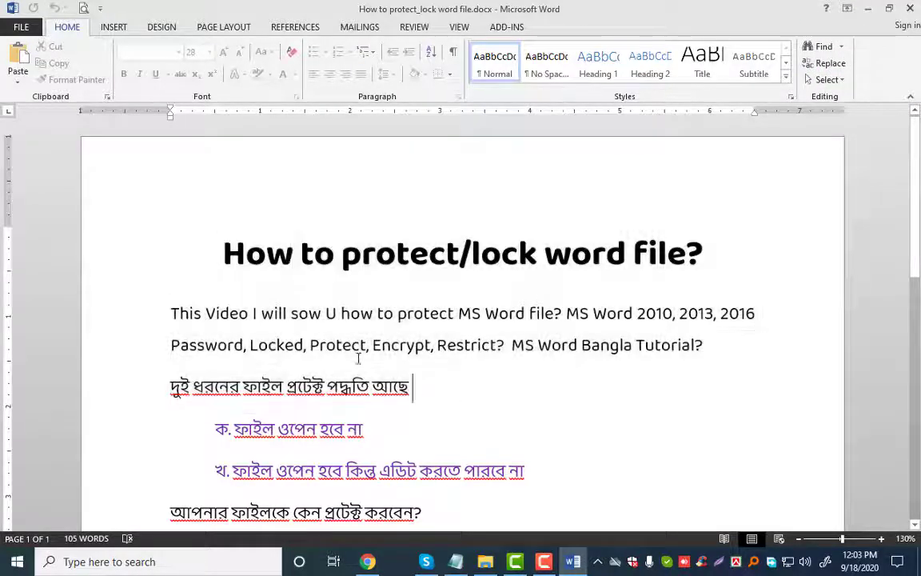
left_click_drag(424, 388, 222, 263)
left_click(246, 285)
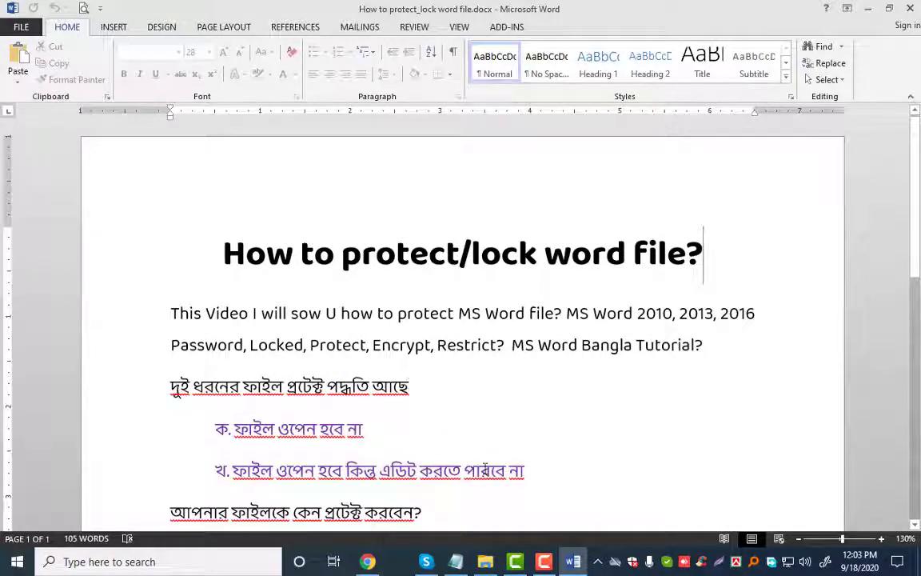
left_click_drag(704, 346, 214, 256)
key("ctrl+c")
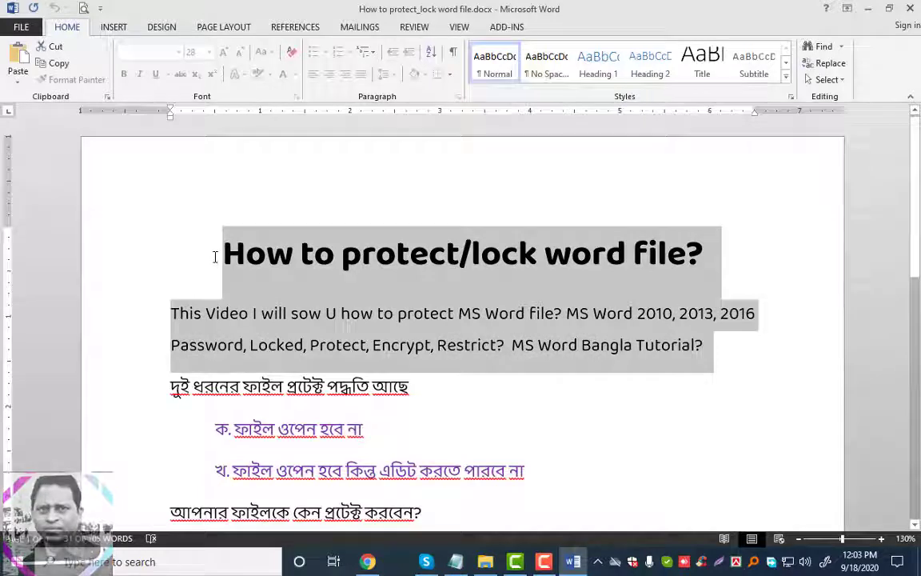
key("ctrl+n")
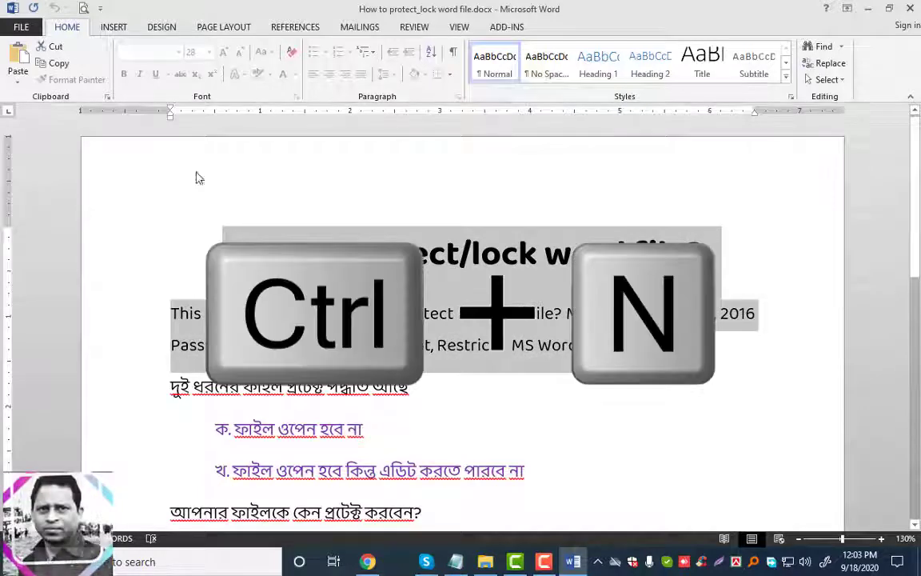
left_click(20, 27)
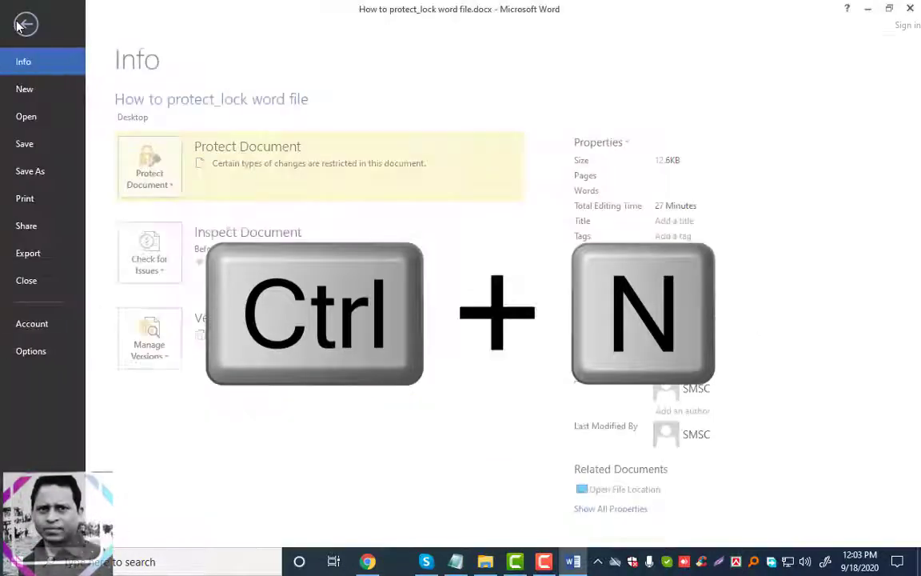
left_click(26, 87)
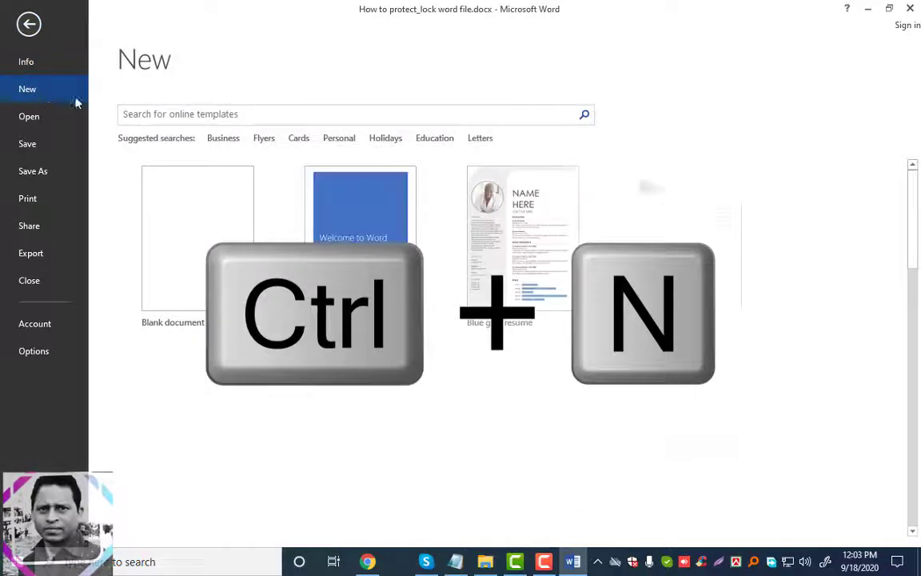
Paste the copied 'How to protect/lock word file?' title and paragraph into a new blank document
left_click(189, 231)
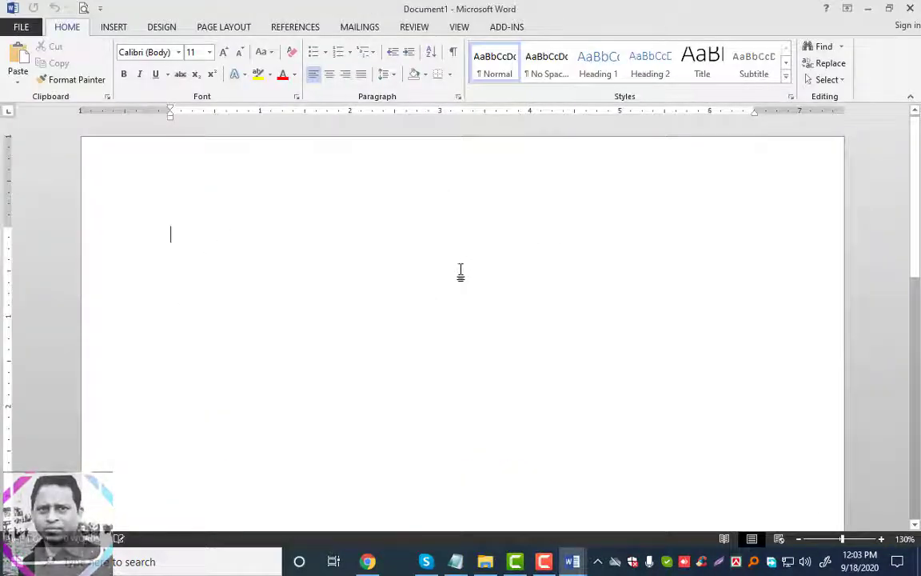
key("ctrl+v")
left_click(409, 255)
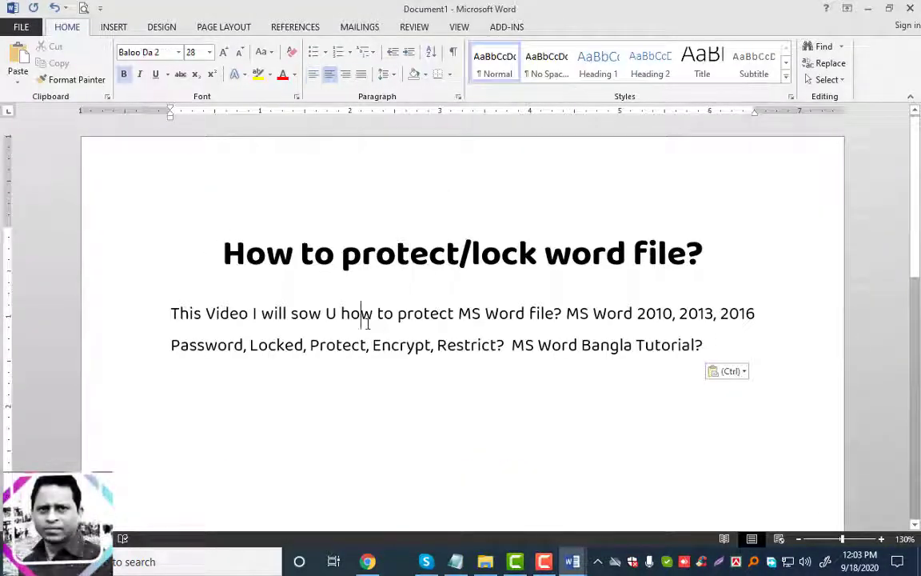
left_click_drag(237, 349, 144, 244)
left_click(406, 346)
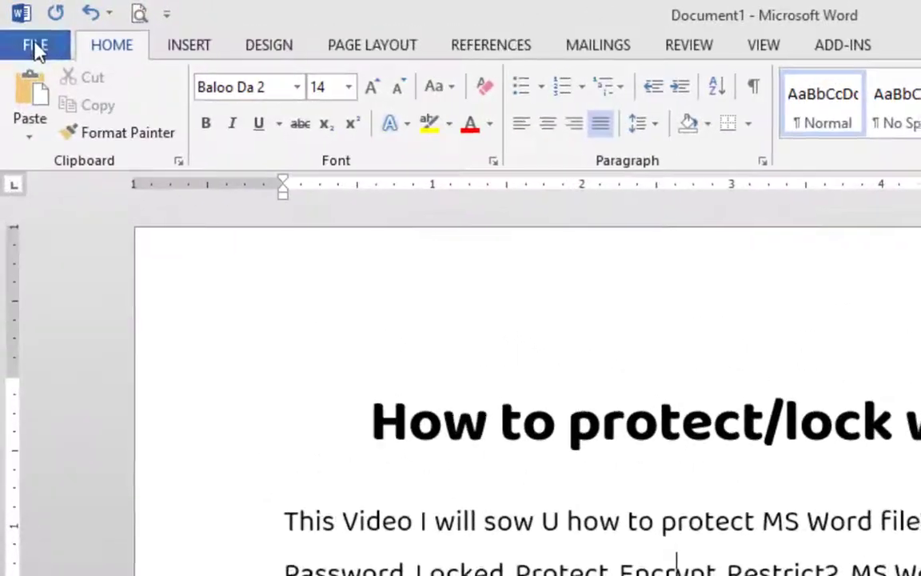
Start a Save As for the new document with the Desktop as the target folder
left_click(20, 26)
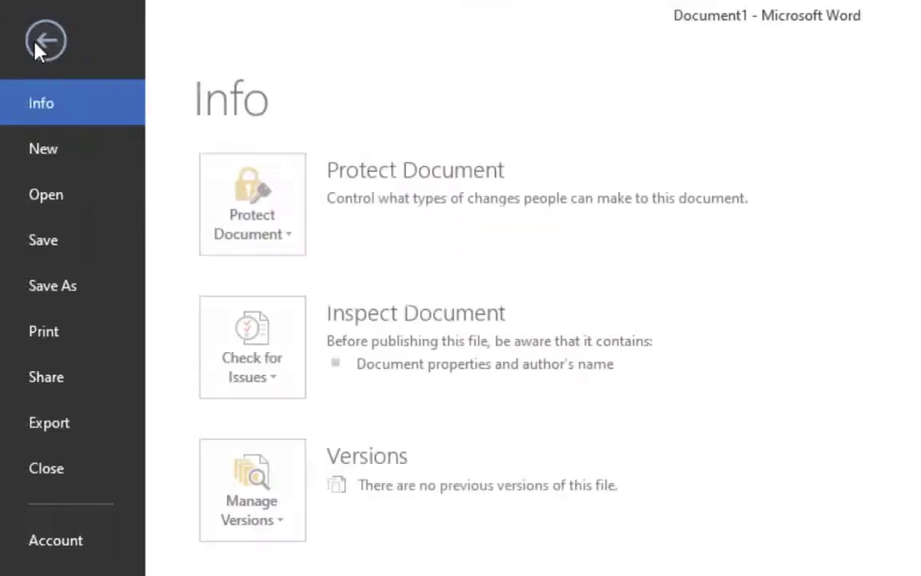
left_click(41, 240)
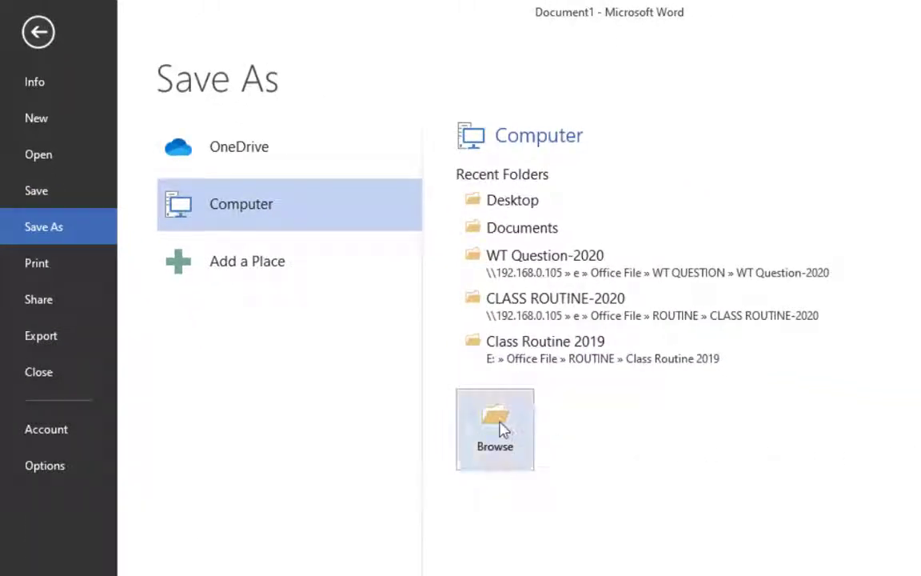
left_click(510, 429)
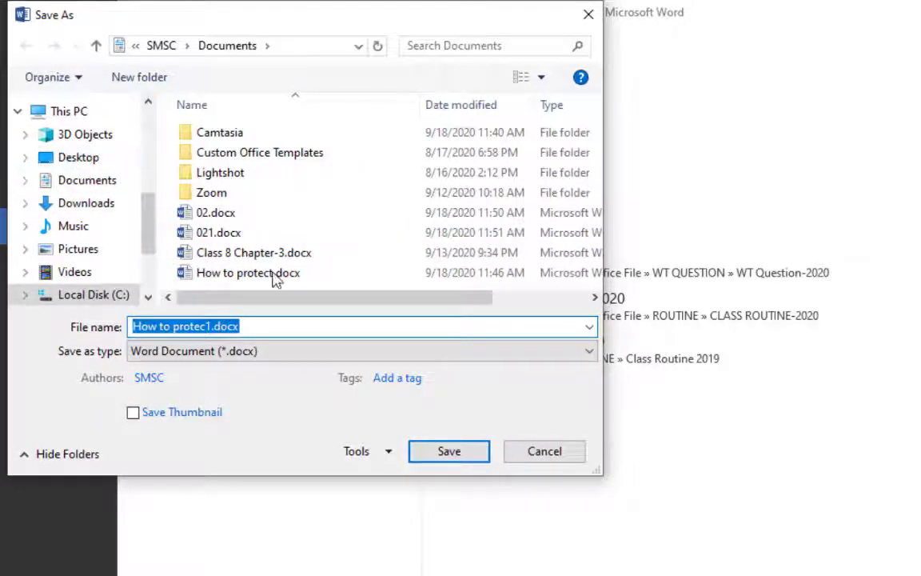
left_click(78, 158)
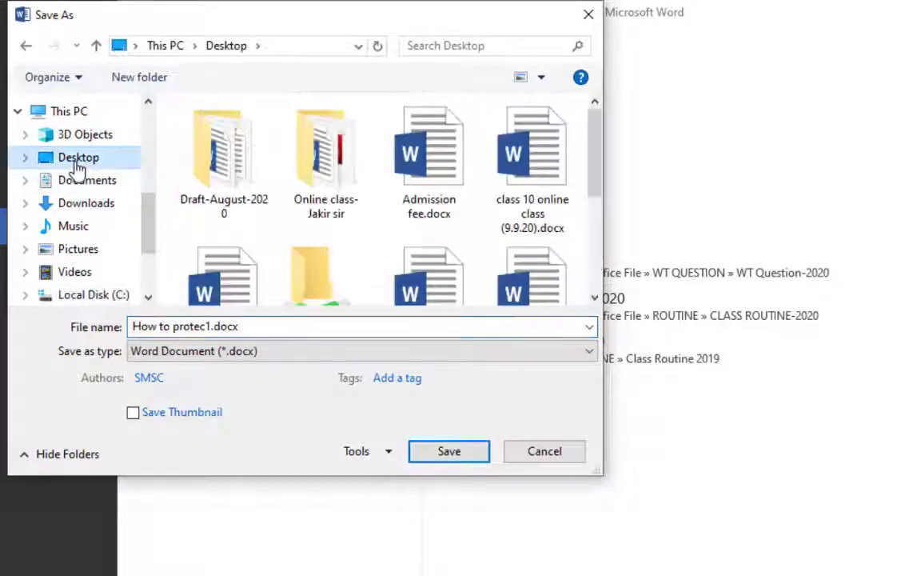
Edit the file name to '03. How to protec Word file'
left_click(186, 329)
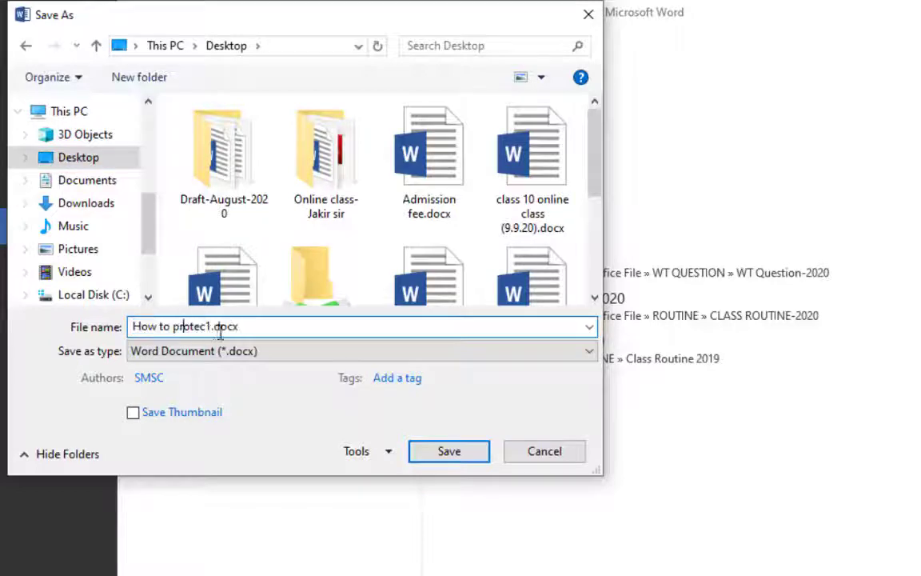
left_click_drag(265, 326, 134, 326)
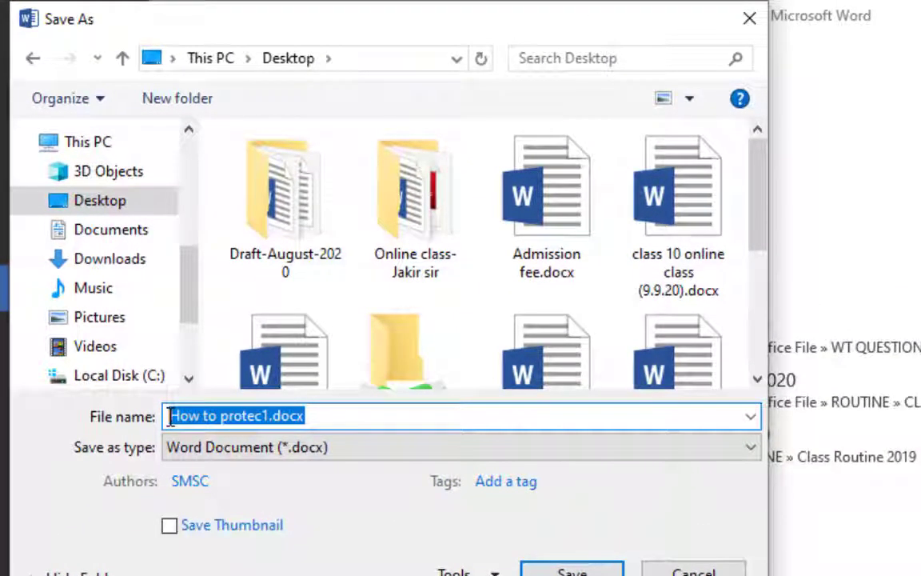
left_click(170, 416)
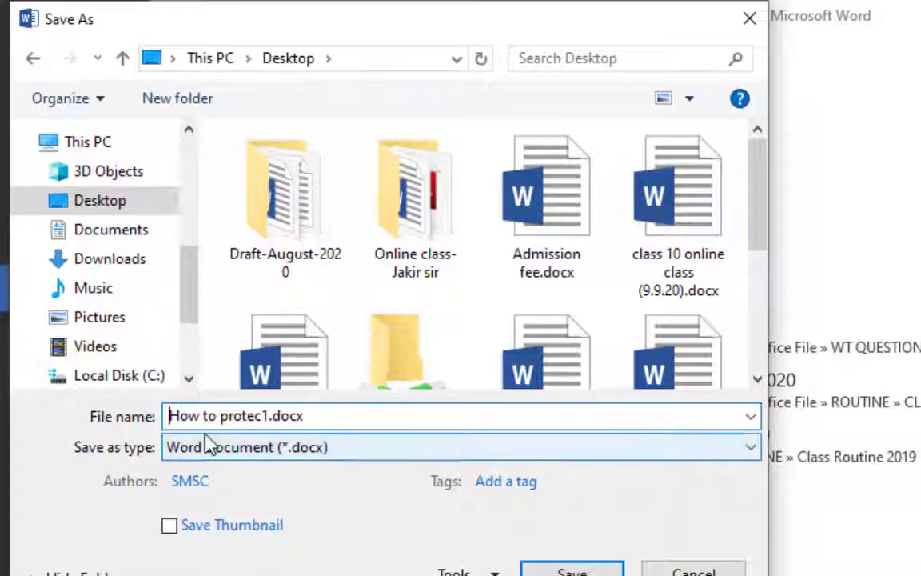
type("03.")
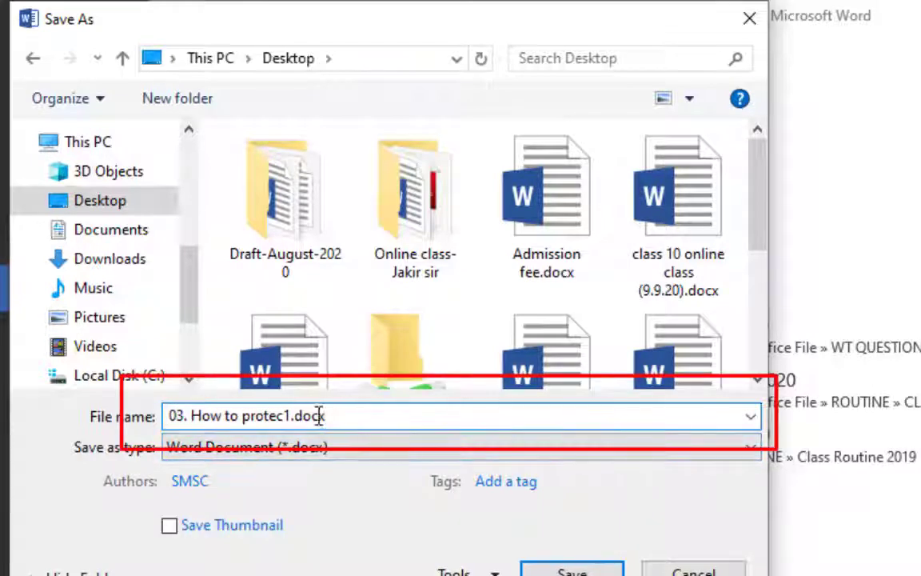
left_click_drag(326, 416, 284, 416)
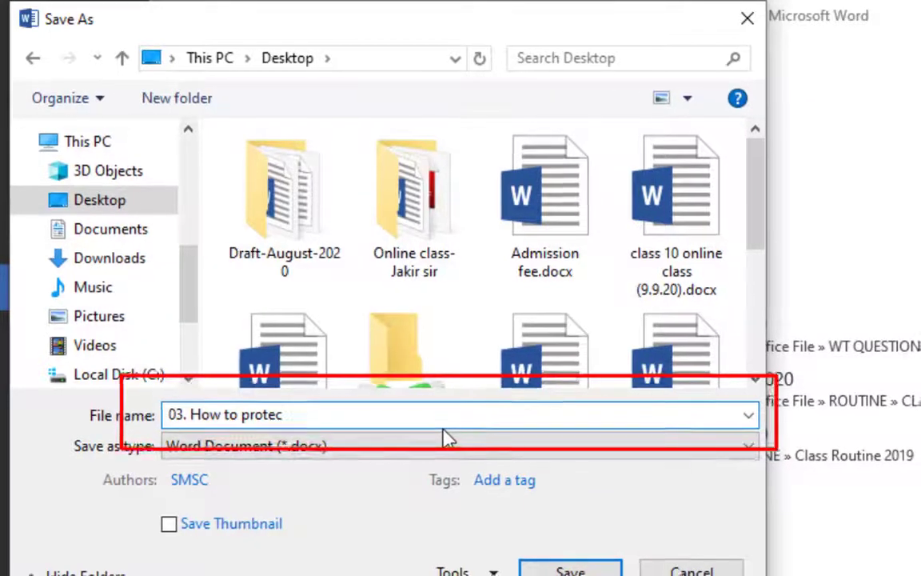
type("W")
type("o")
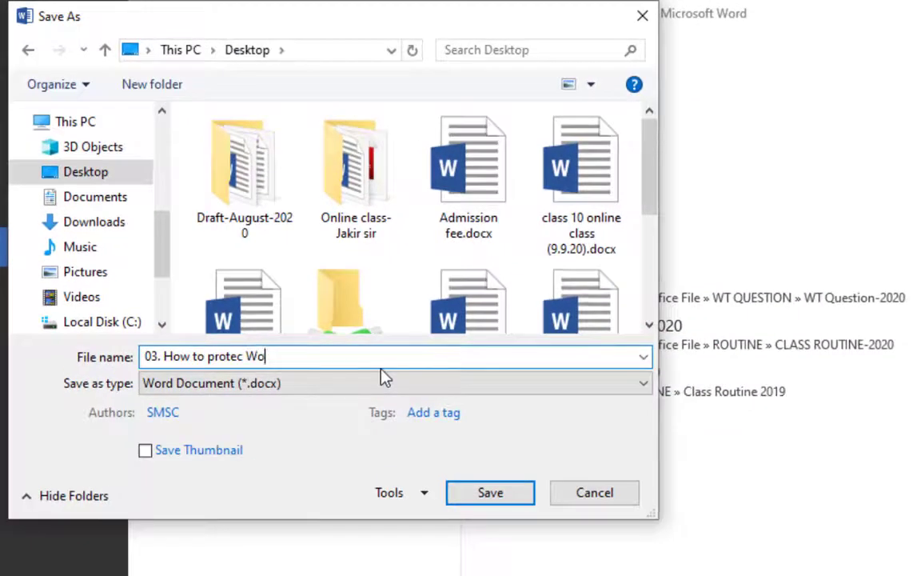
type("rd")
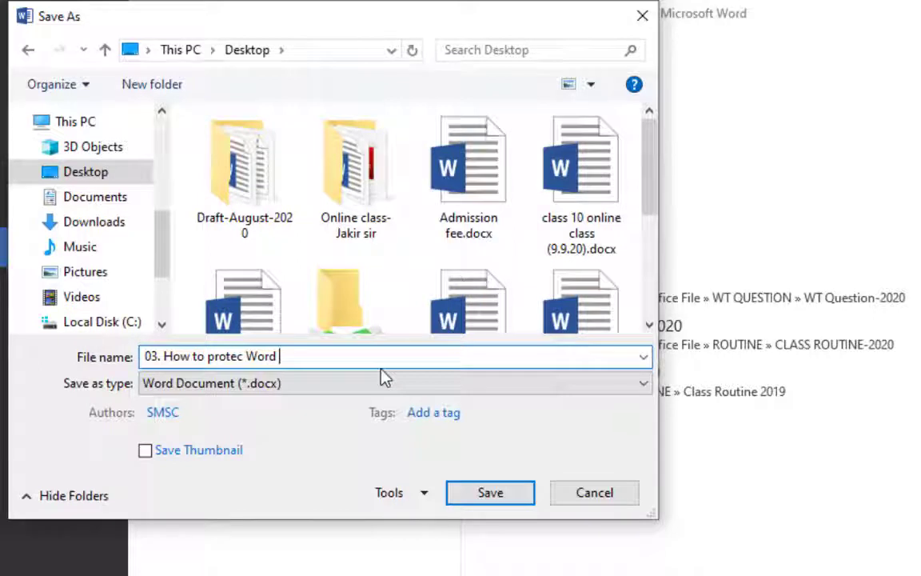
type(" file")
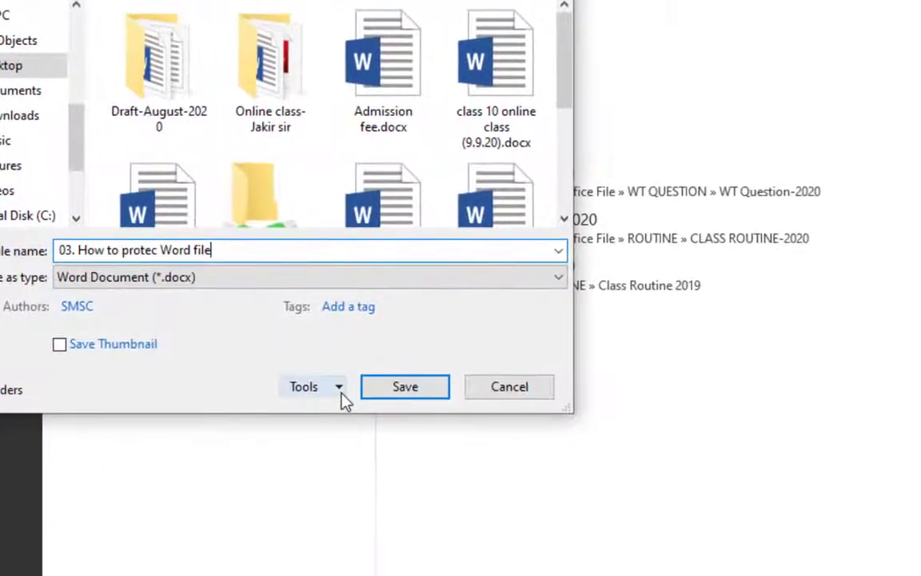
Enter a password to open in the Save As General Options
left_click(424, 494)
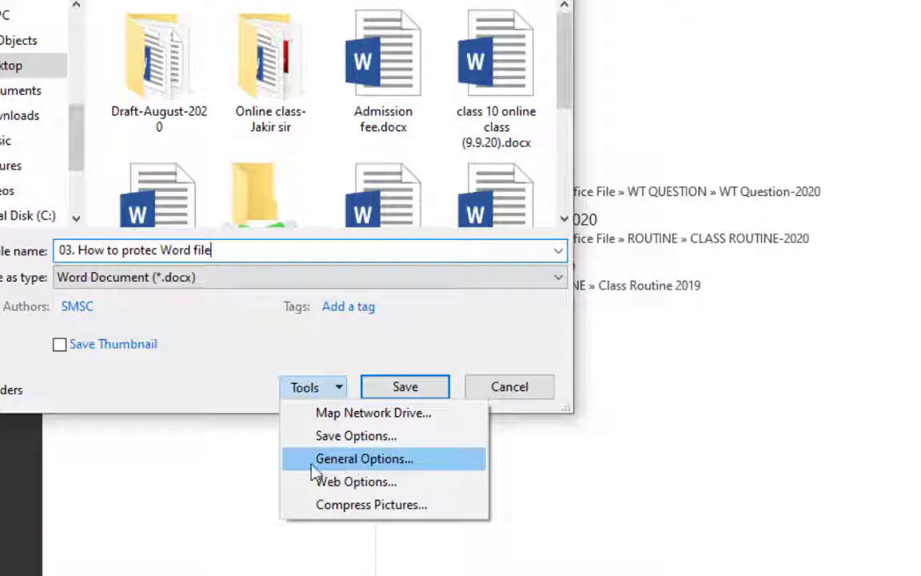
left_click(378, 461)
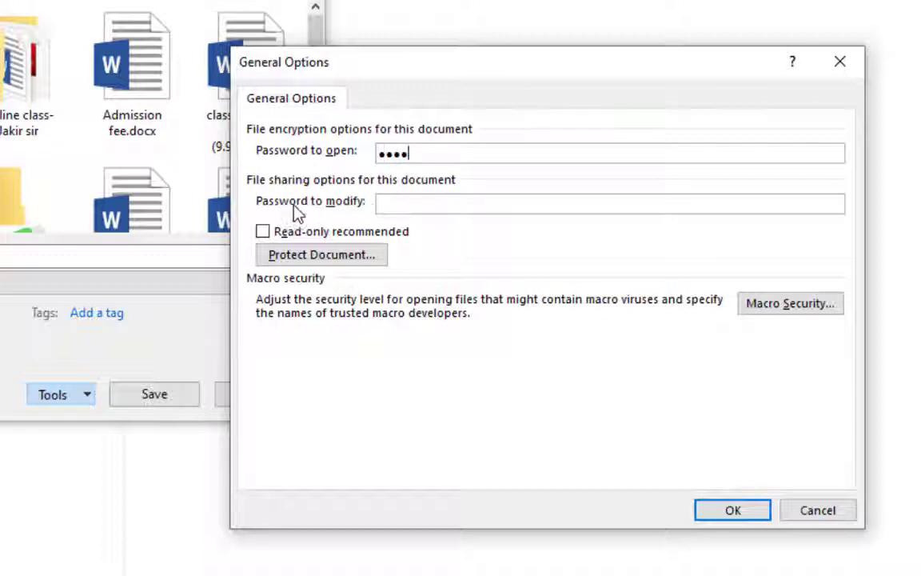
left_click(397, 204)
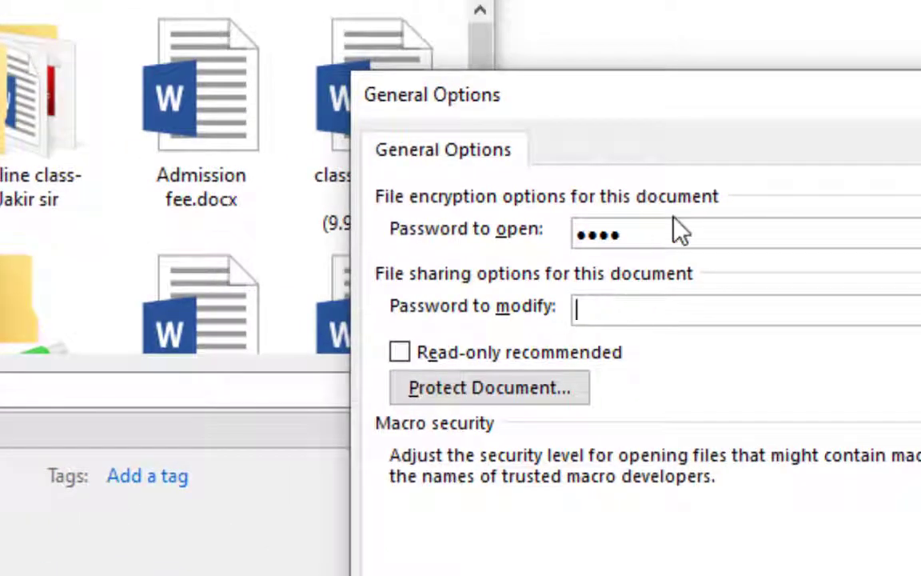
left_click_drag(670, 233, 544, 227)
left_click(699, 237)
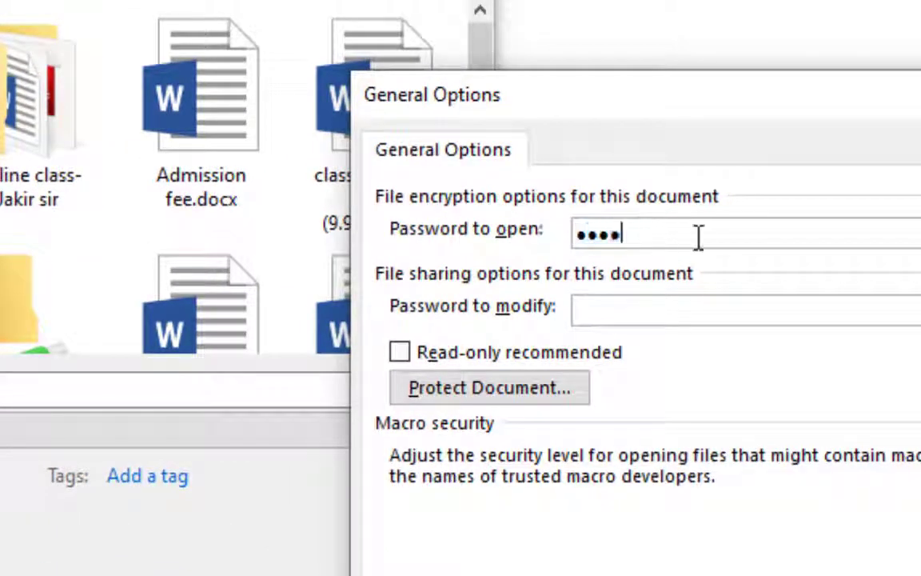
double_click(589, 236)
left_click(677, 238)
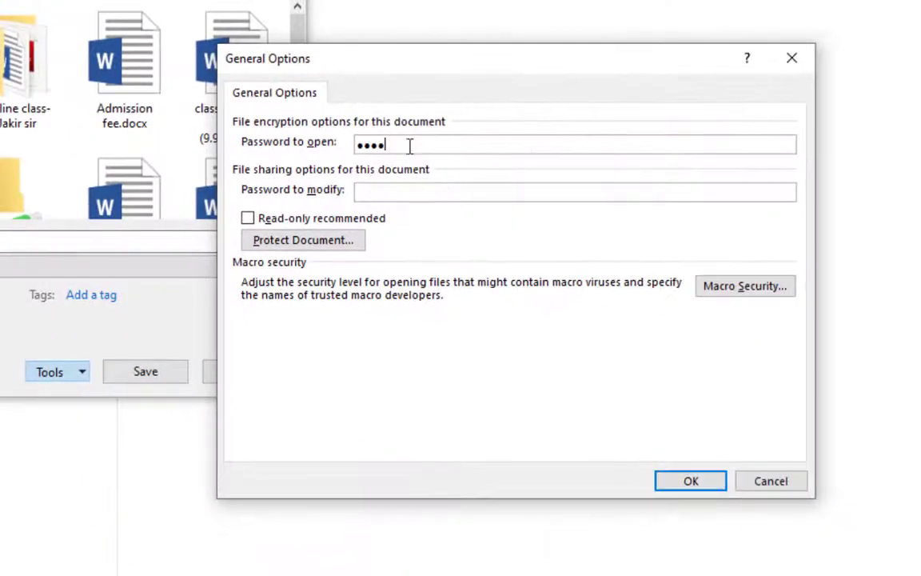
left_click_drag(409, 144, 357, 145)
left_click(406, 144)
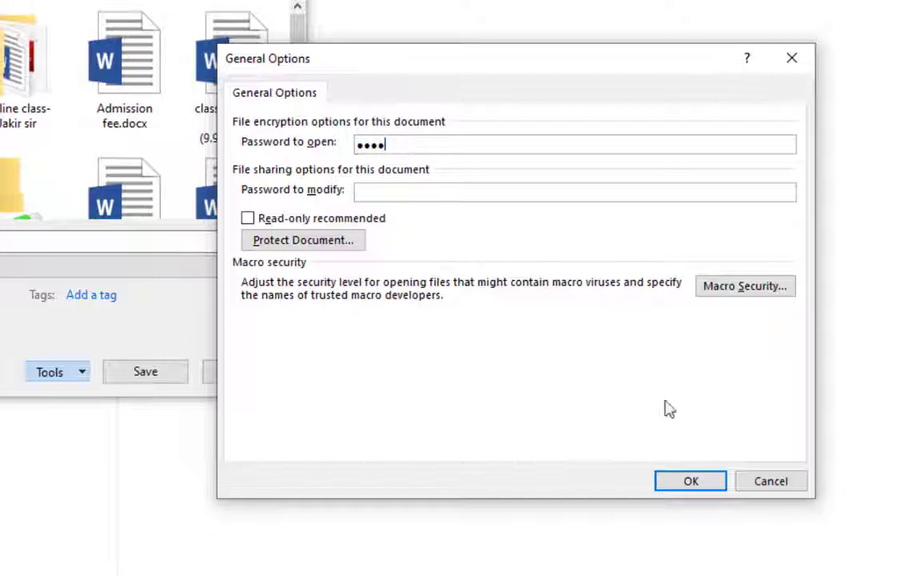
Confirm the re-entered password and save the document as 03.docx
left_click(691, 484)
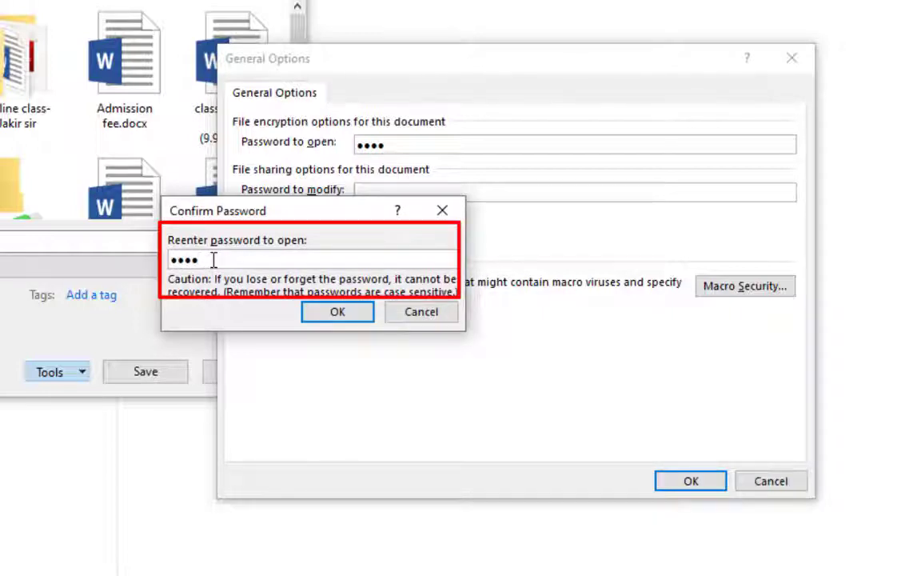
left_click(343, 315)
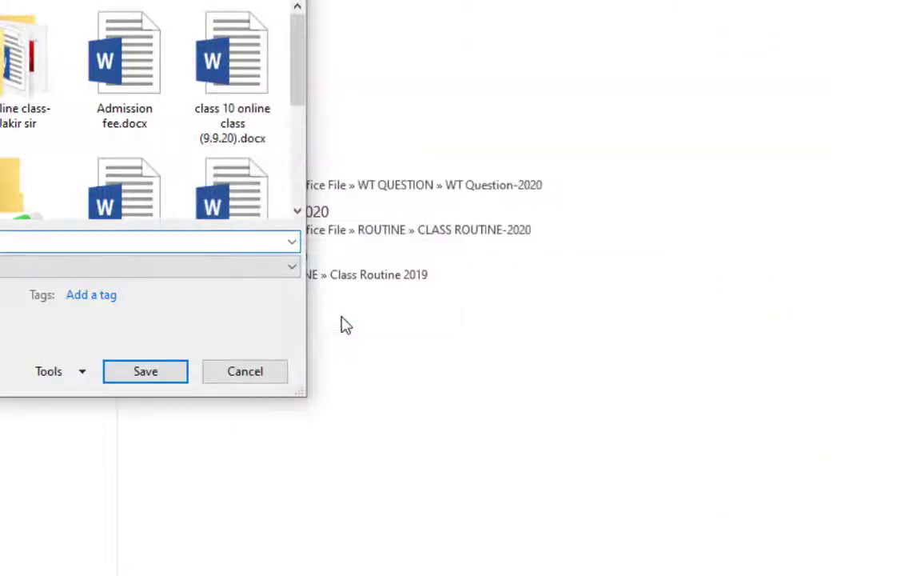
left_click(154, 372)
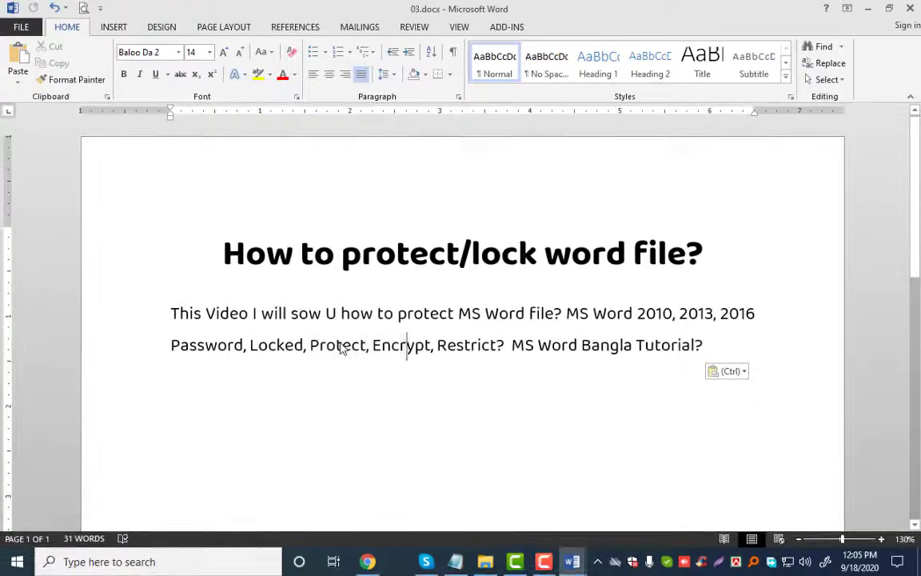
Save the document, then open 04. How to protec1.docx from the desktop using its password
left_click(387, 302)
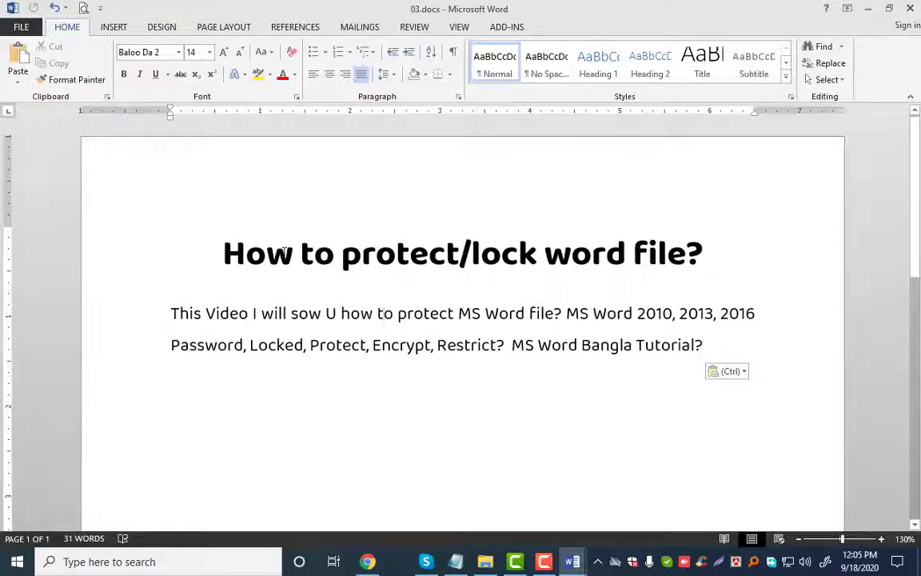
key("ctrl+s")
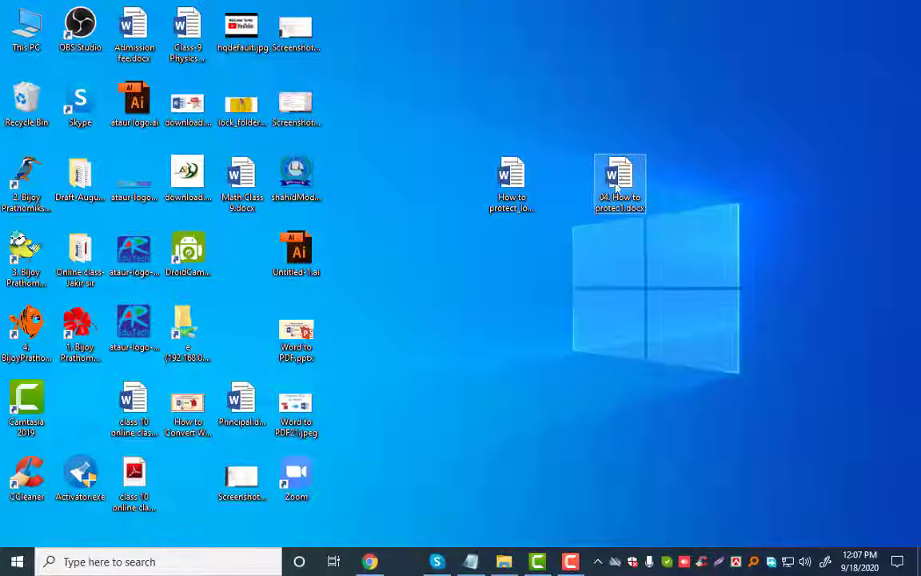
left_click_drag(619, 183, 512, 271)
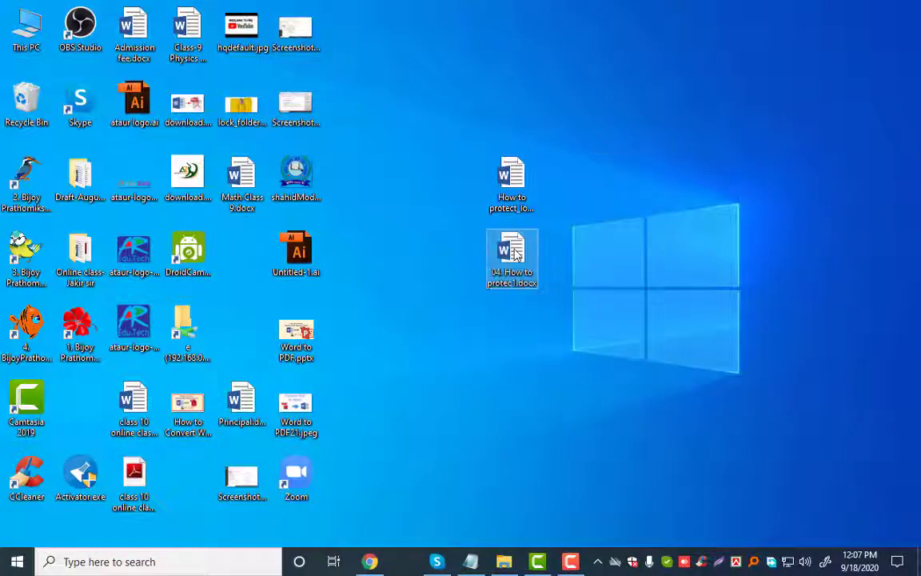
right_click(527, 254)
left_click(548, 240)
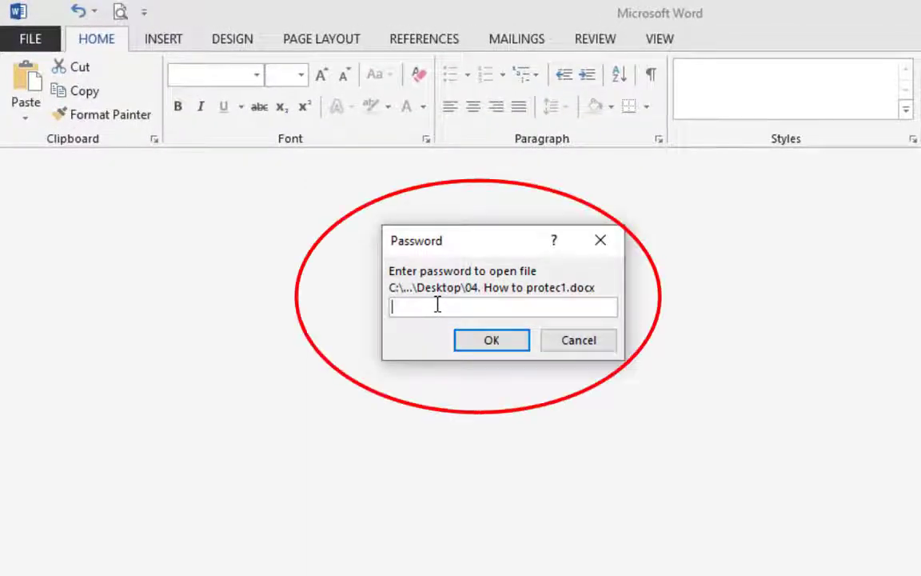
type("•")
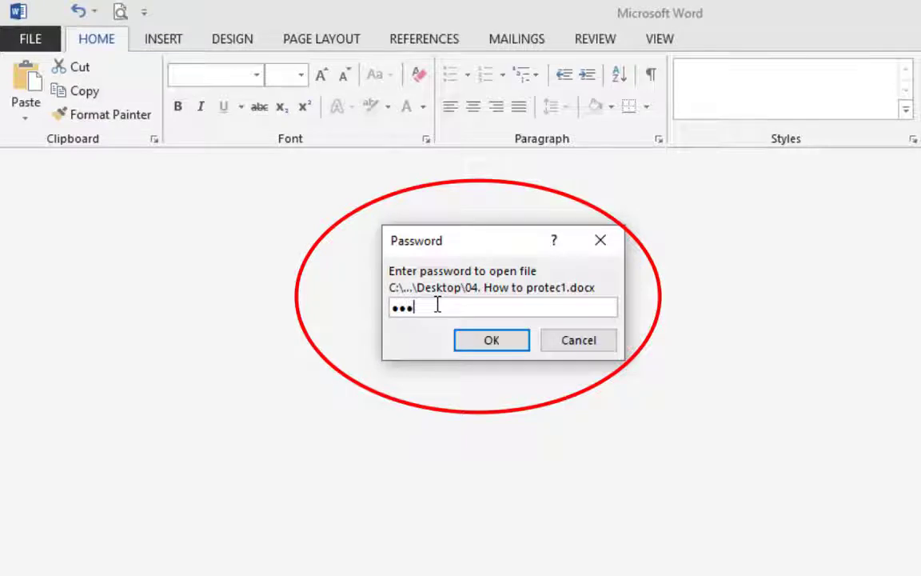
left_click(486, 343)
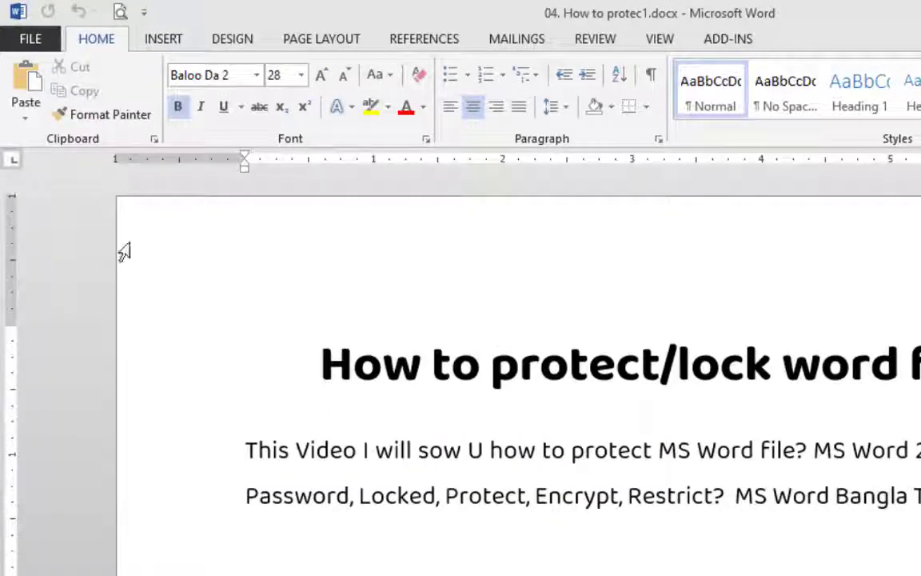
Clear the encryption password from 04. How to protec1.docx and save it unprotected
left_click(35, 40)
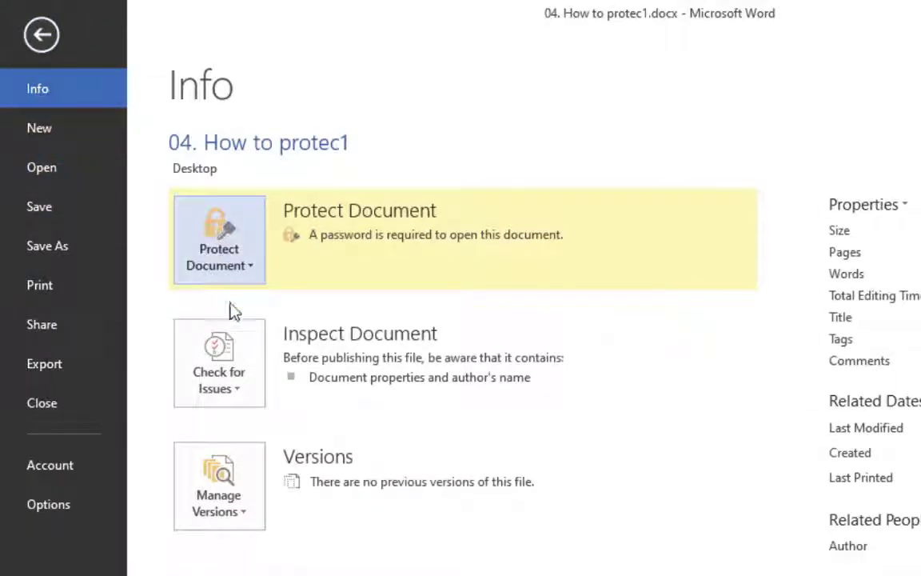
left_click(224, 264)
left_click(253, 368)
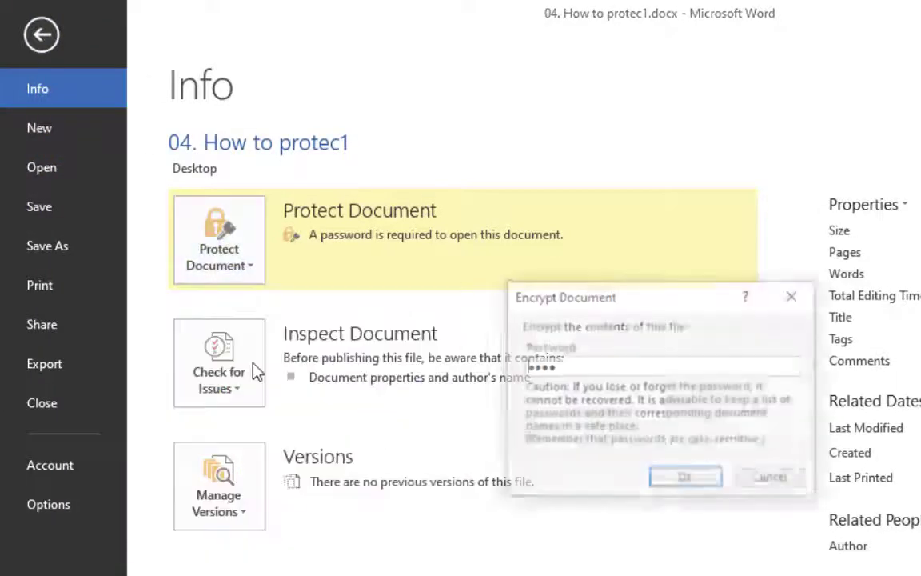
left_click_drag(597, 369, 499, 370)
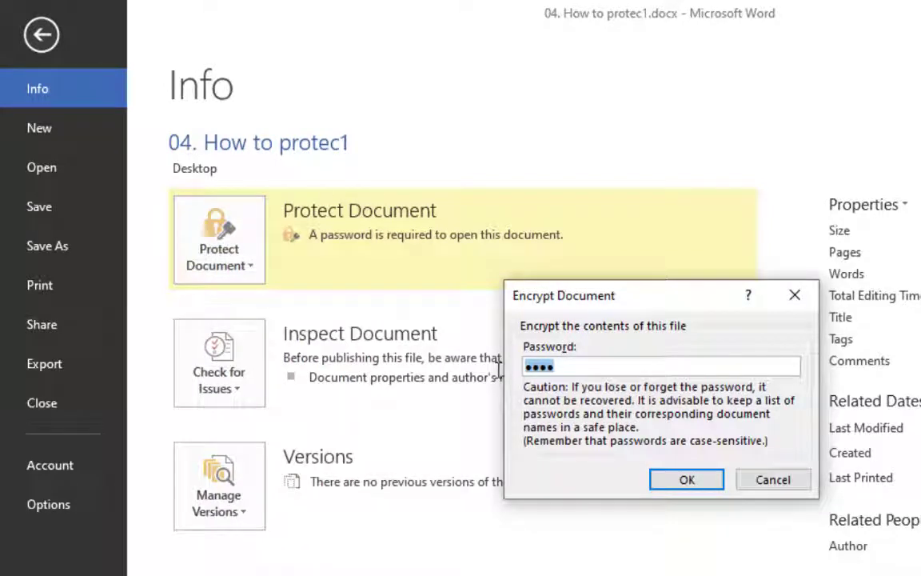
key("BackSpace")
left_click(690, 483)
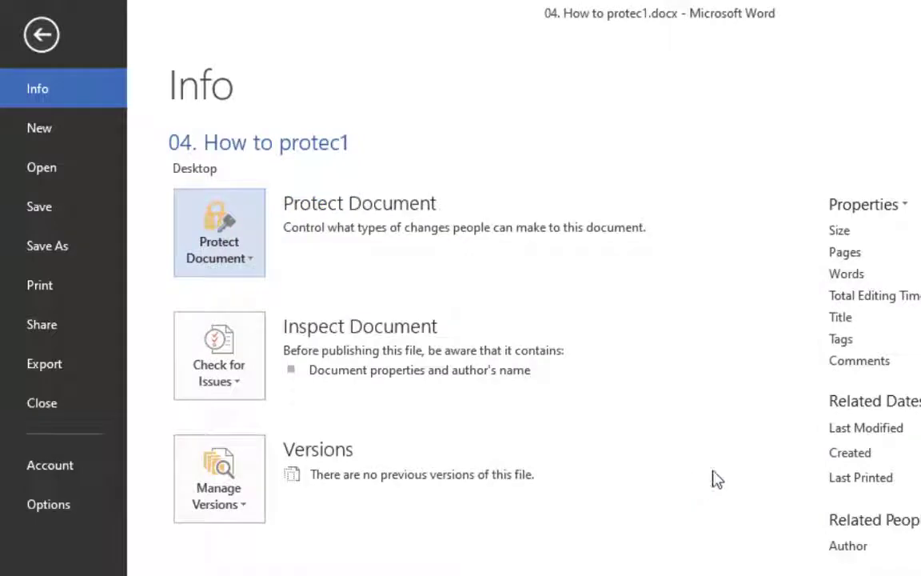
left_click(42, 206)
left_click(374, 284)
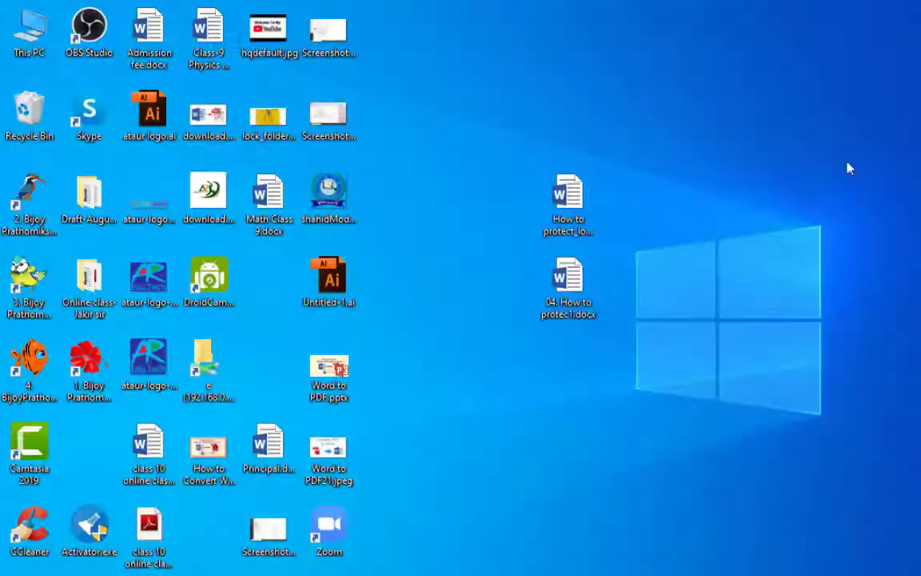
Paste the copied protect/lock article into a new blank Word document
double_click(569, 282)
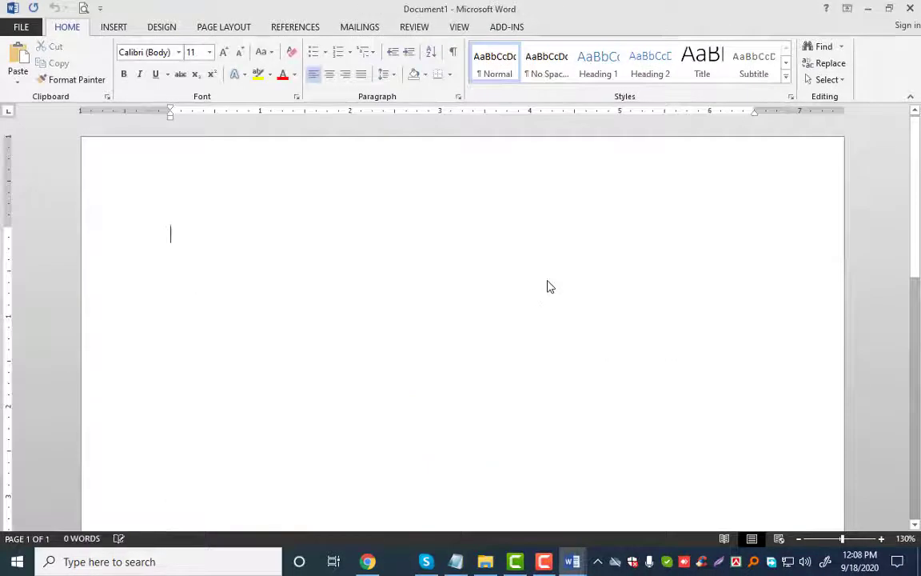
key("ctrl+v")
key("ctrl+Home")
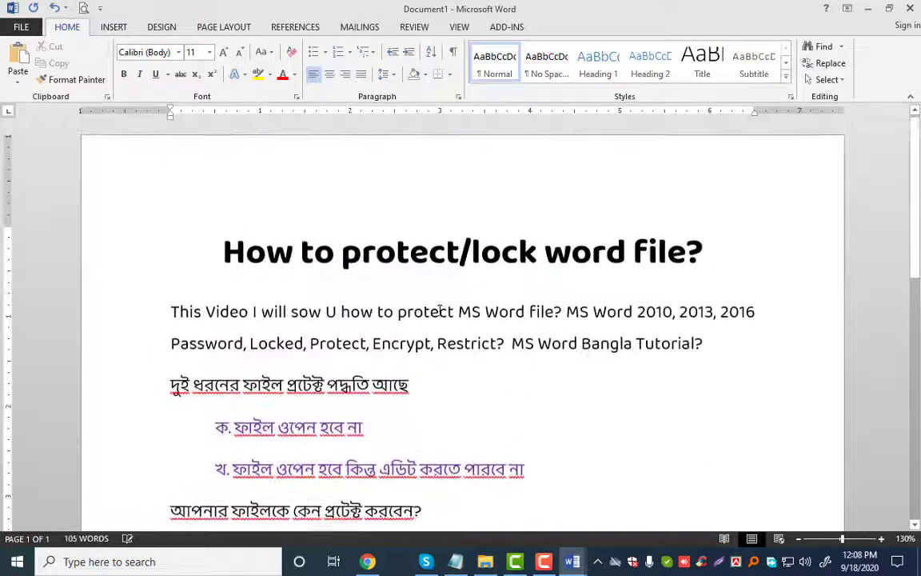
Save the document on the Desktop as '05. How to protec1.docx'
left_click(21, 27)
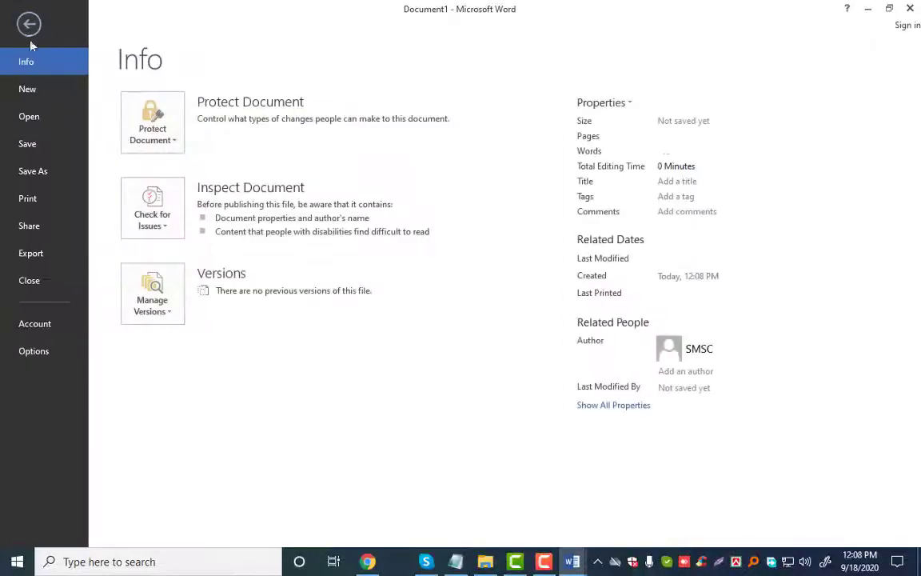
left_click(27, 145)
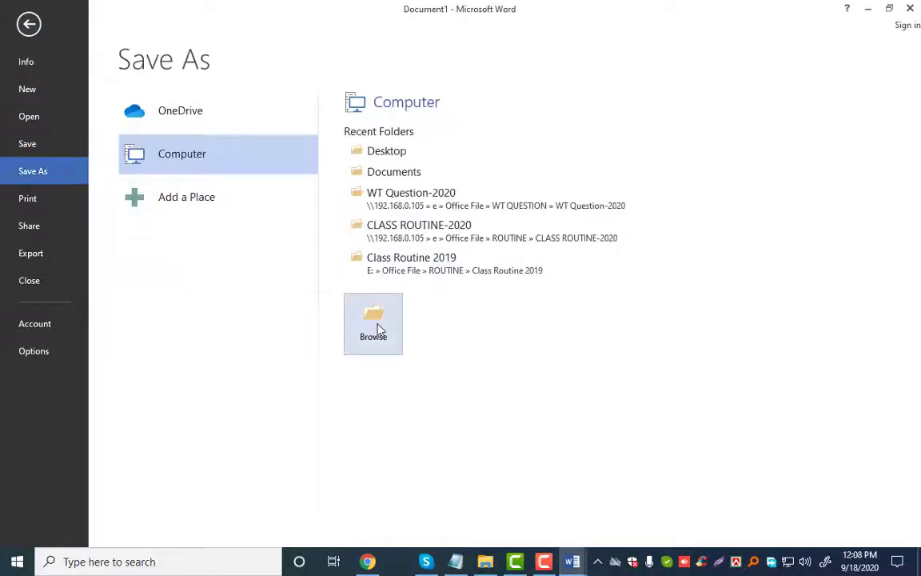
left_click(375, 326)
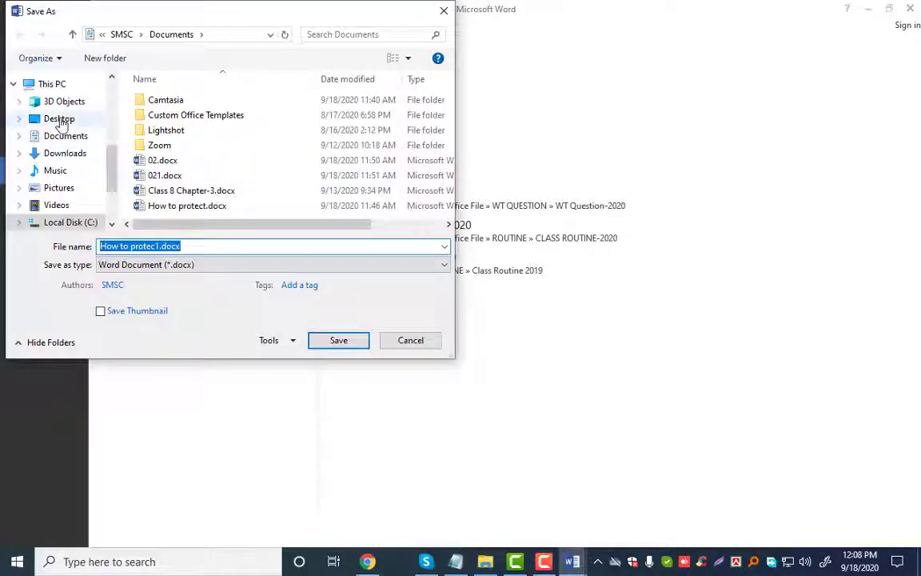
left_click(76, 122)
left_click(102, 246)
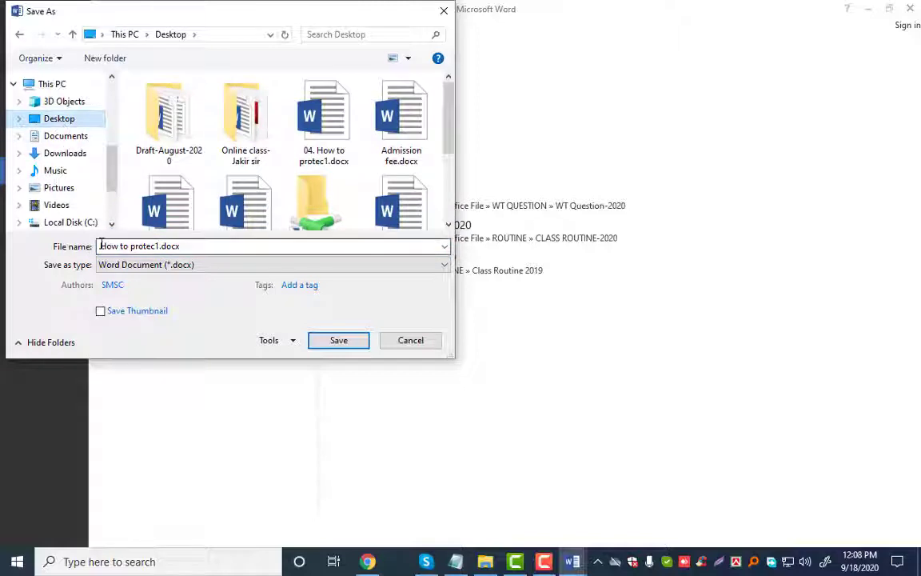
left_click(107, 247)
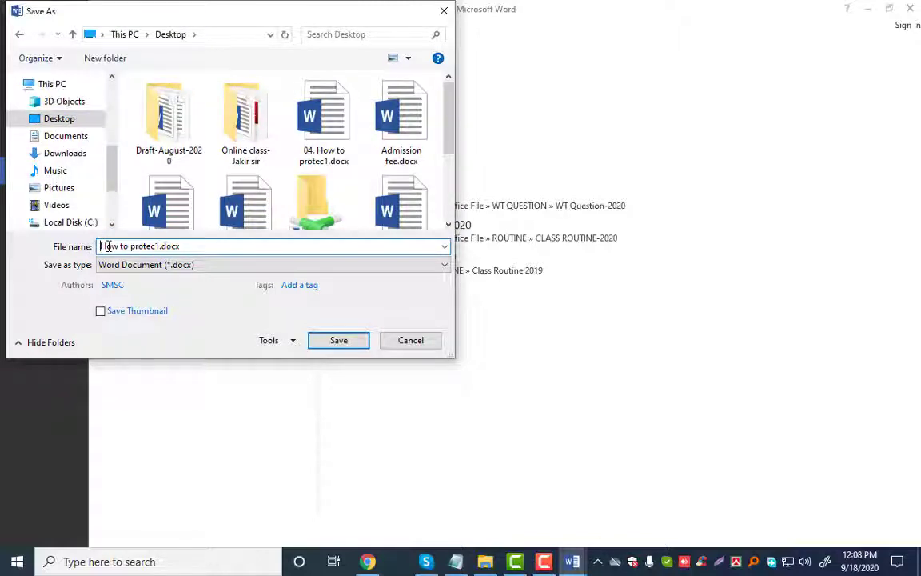
type("05 ")
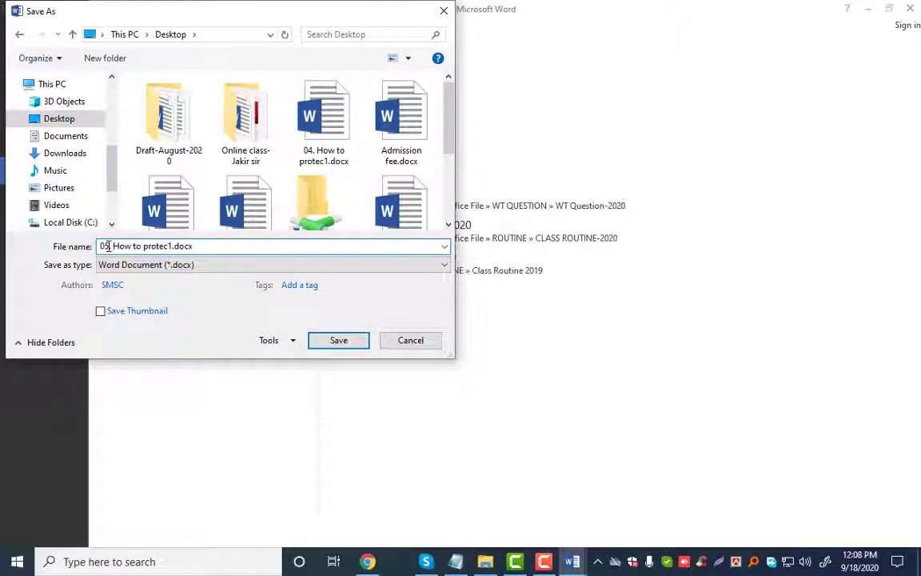
type(".")
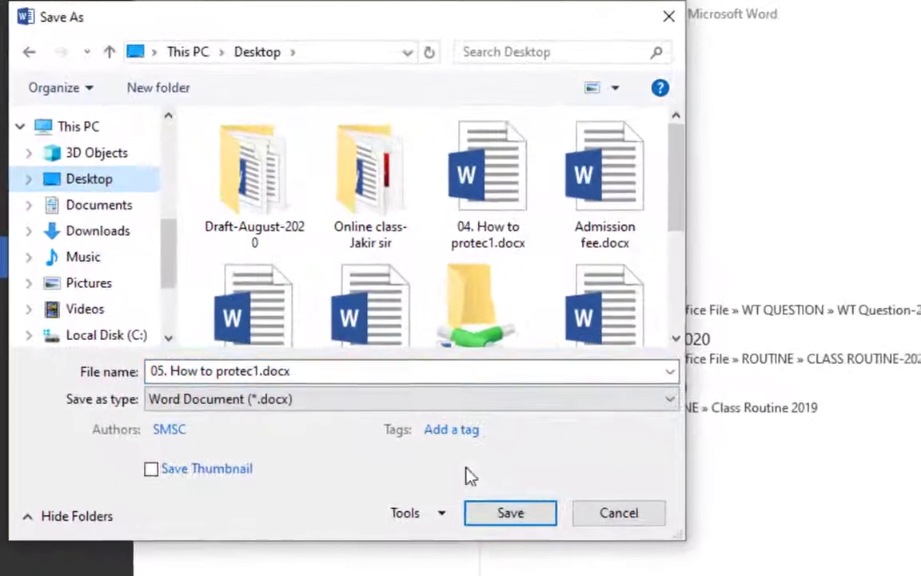
left_click(506, 516)
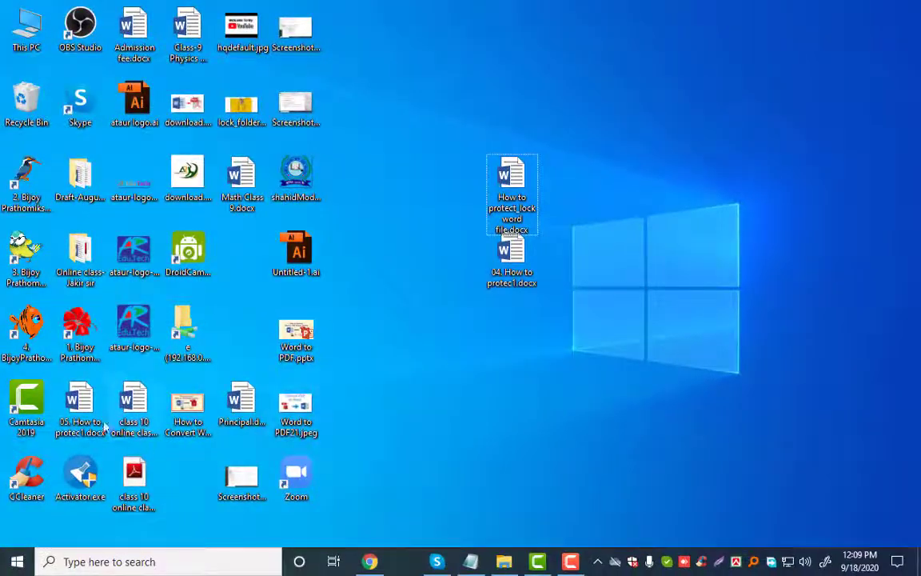
Delete the How to protect_lock word file and 04. How to protec1 files, then recentre the 05 icon
left_click_drag(80, 408, 657, 184)
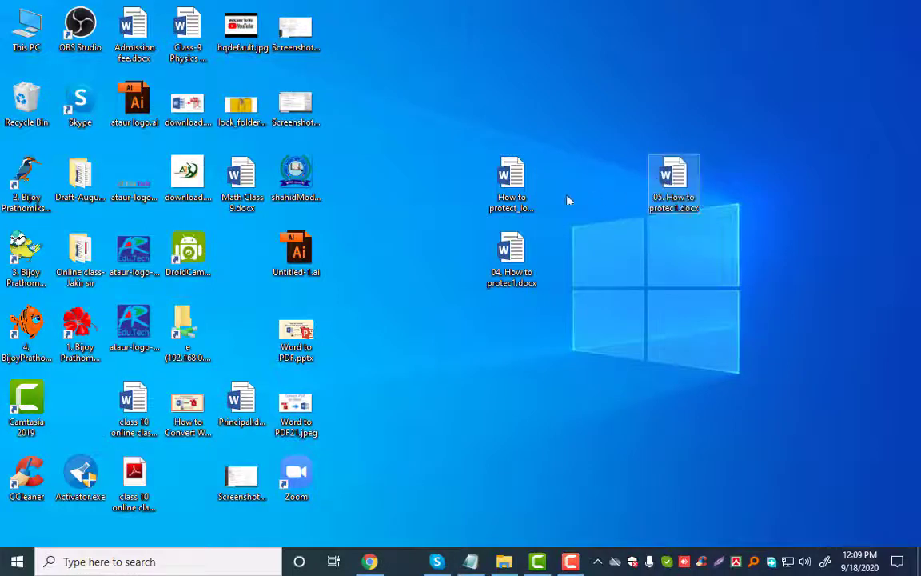
left_click(512, 180)
key("Delete")
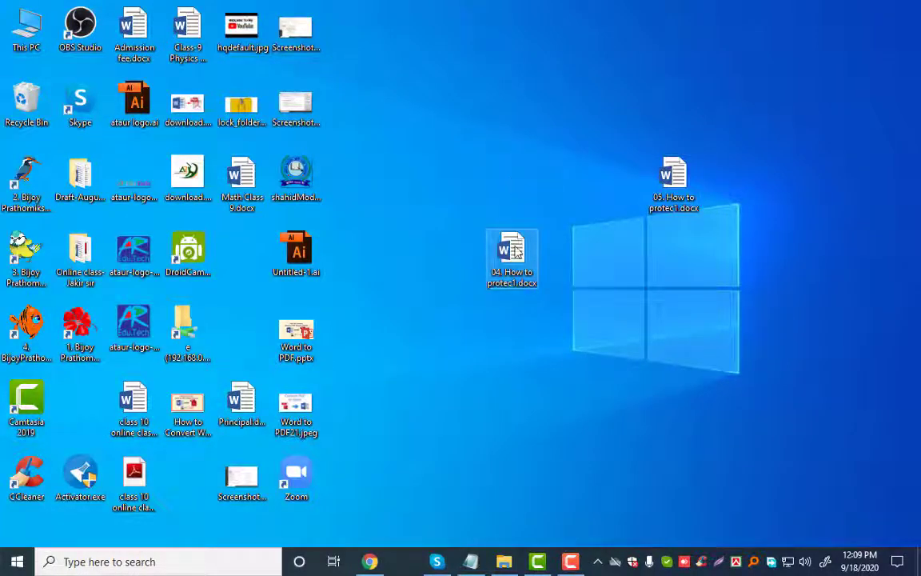
key("Delete")
left_click_drag(674, 180, 459, 244)
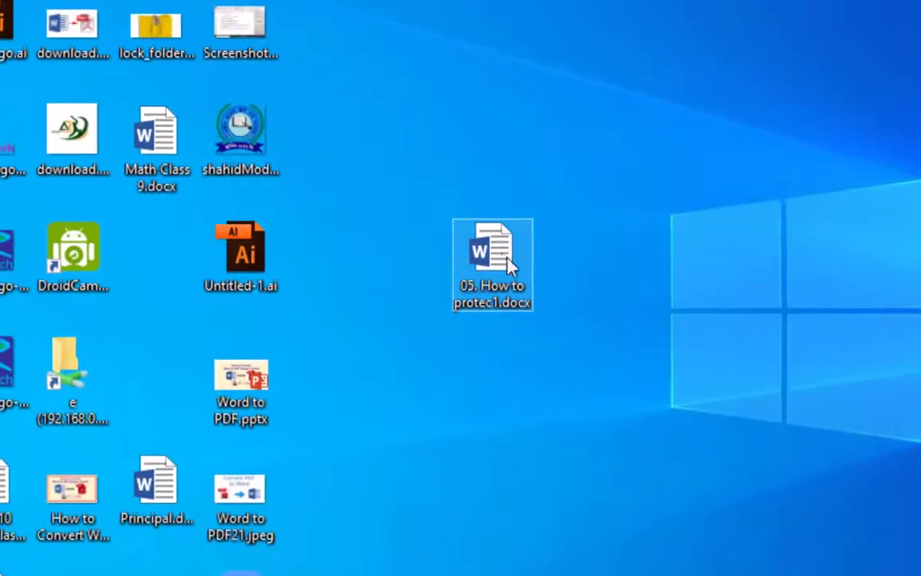
Open 05. How to protec1.docx and capitalise 'protect' to 'Protect' in the title
double_click(501, 257)
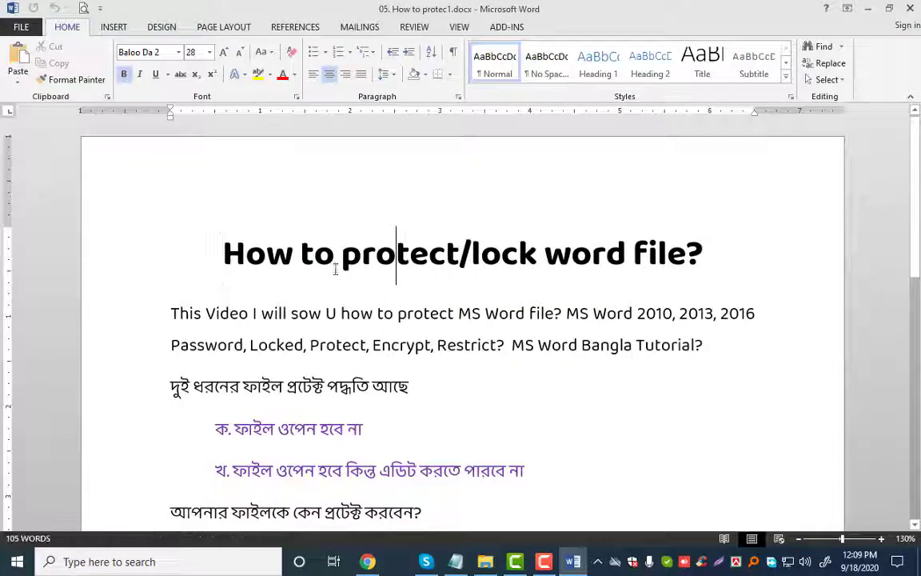
left_click_drag(527, 408, 567, 460)
left_click(512, 411)
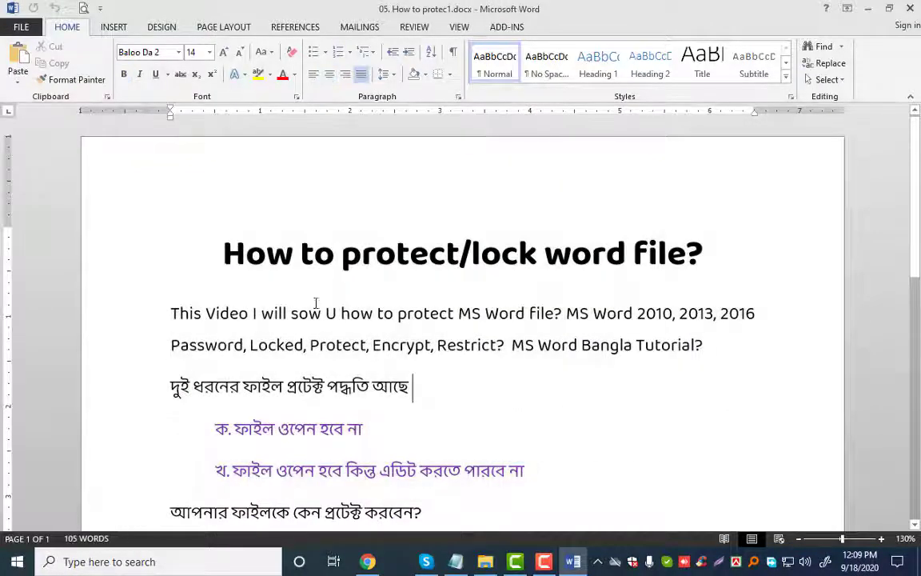
left_click_drag(228, 216, 470, 367)
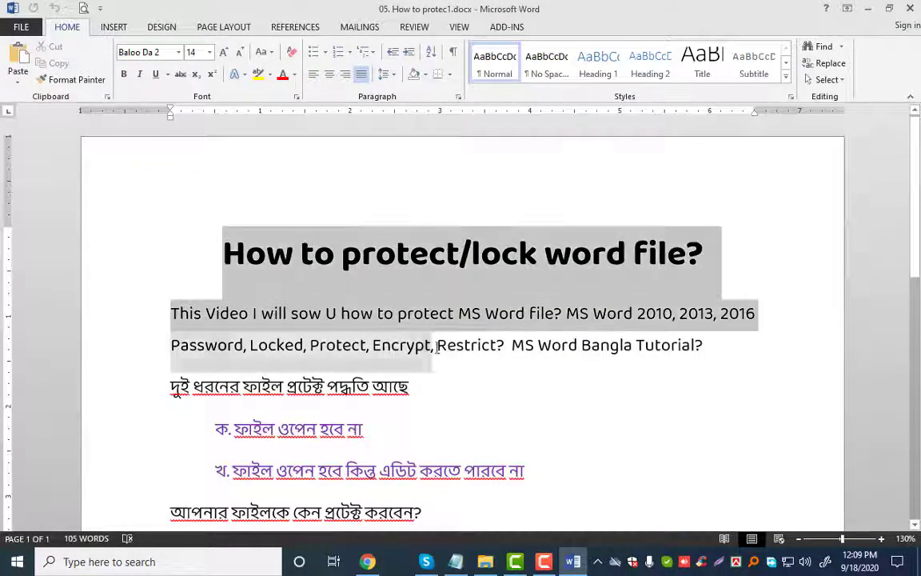
left_click(446, 272)
left_click_drag(726, 257, 208, 240)
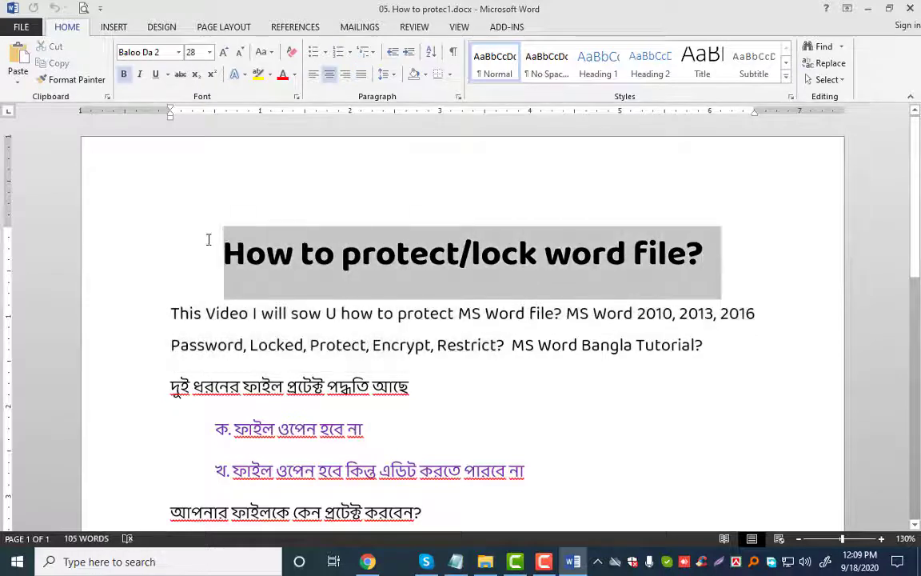
left_click(360, 255)
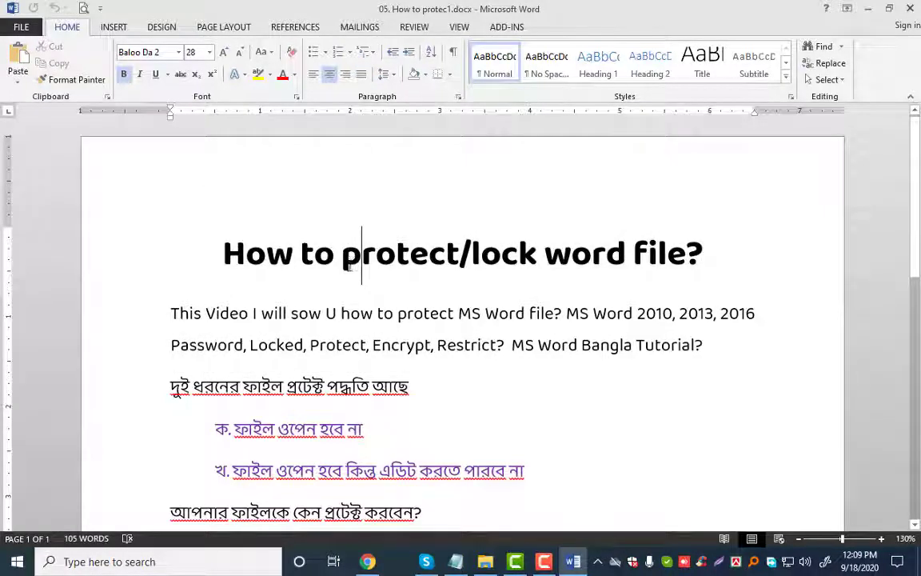
left_click_drag(362, 254, 344, 255)
type("P")
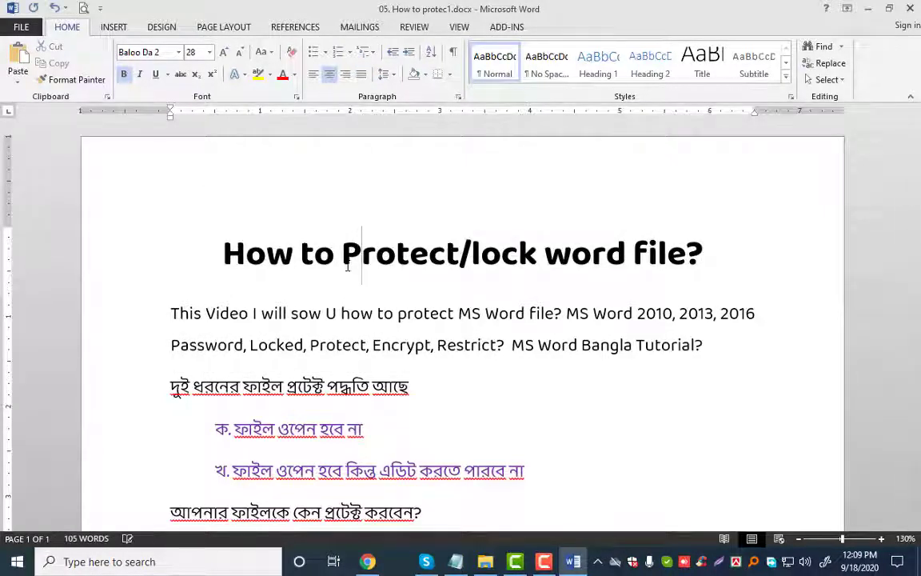
Colour the whole title 'How to Protect/lock word file?' red
left_click_drag(691, 274, 218, 208)
left_click(240, 190)
left_click(536, 302)
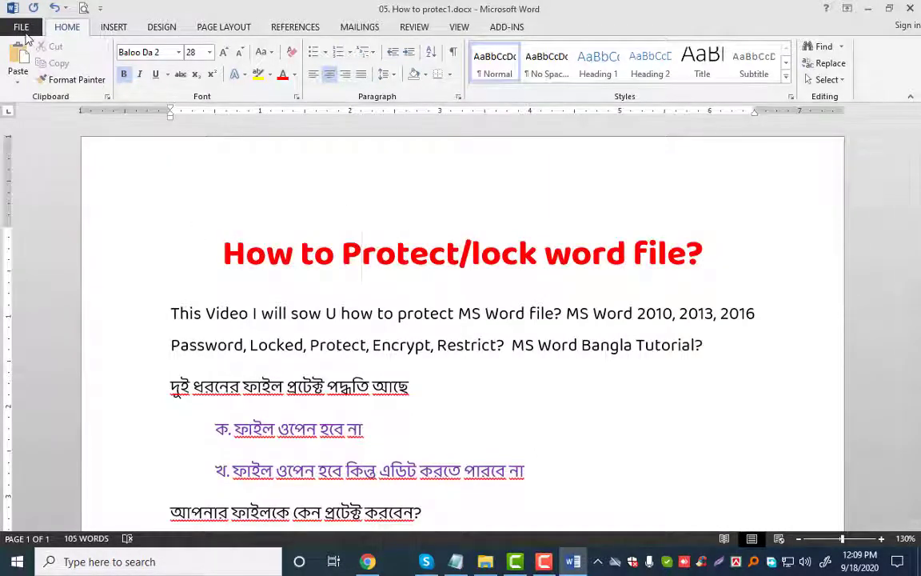
Show the Restrict Editing pane from Protect Document on the Info page
left_click(21, 29)
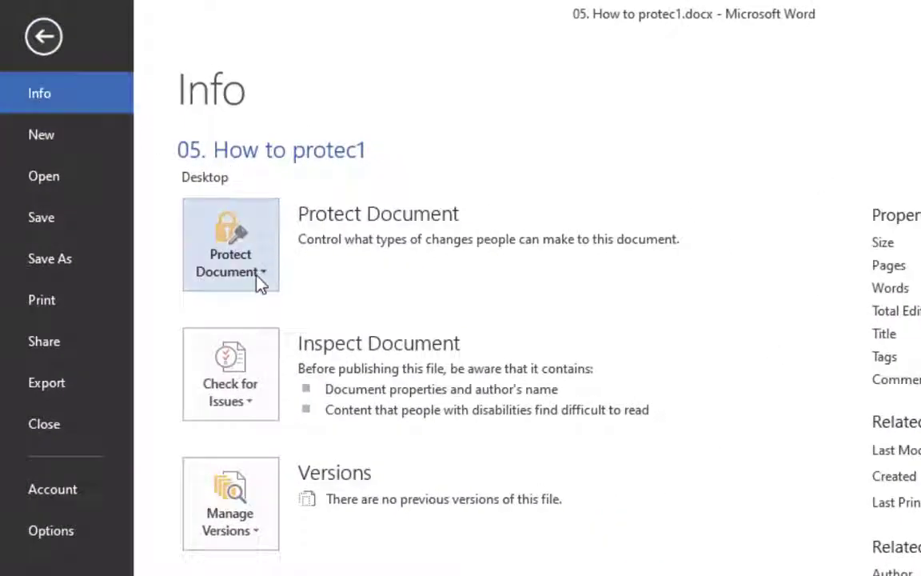
left_click(259, 275)
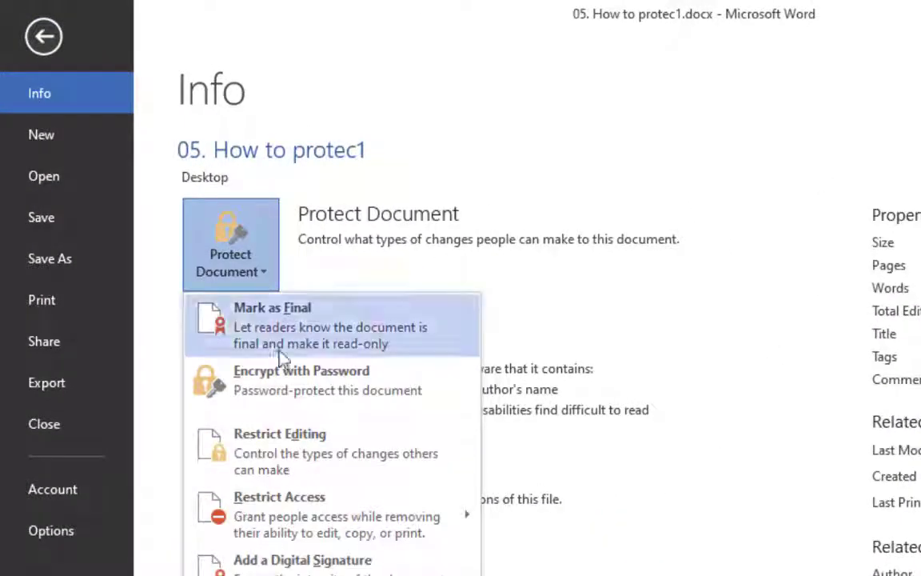
mouse_move(281, 509)
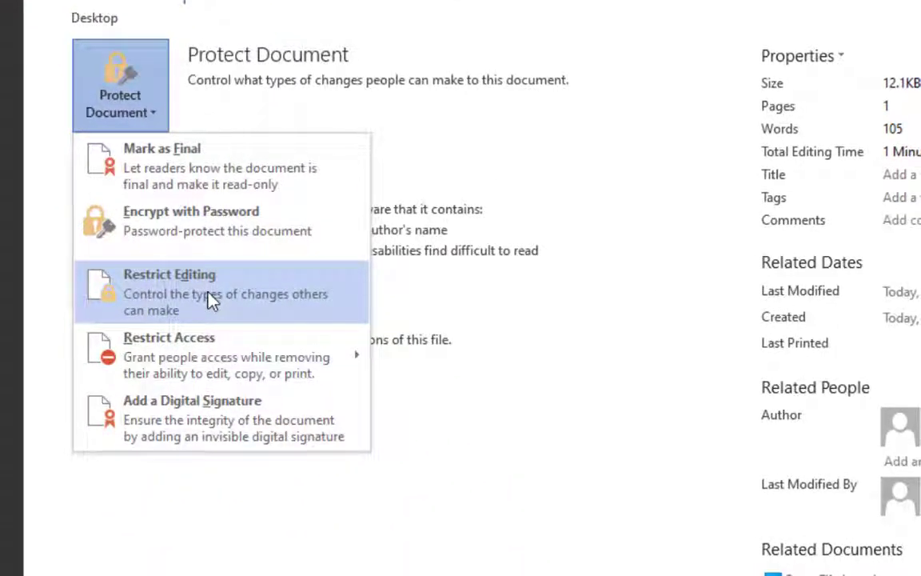
left_click(209, 297)
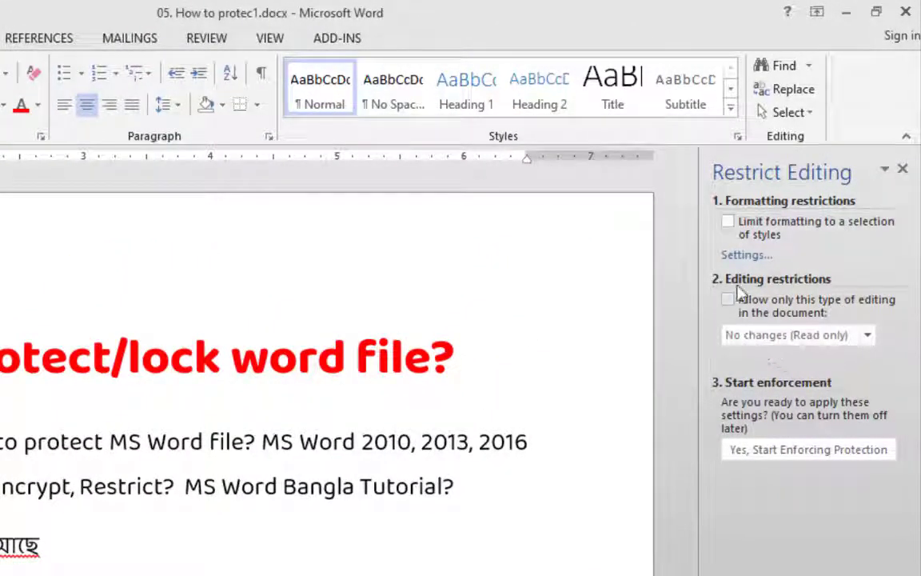
Turn on the style formatting limit and the 'No changes (Read only)' editing restriction
left_click(729, 225)
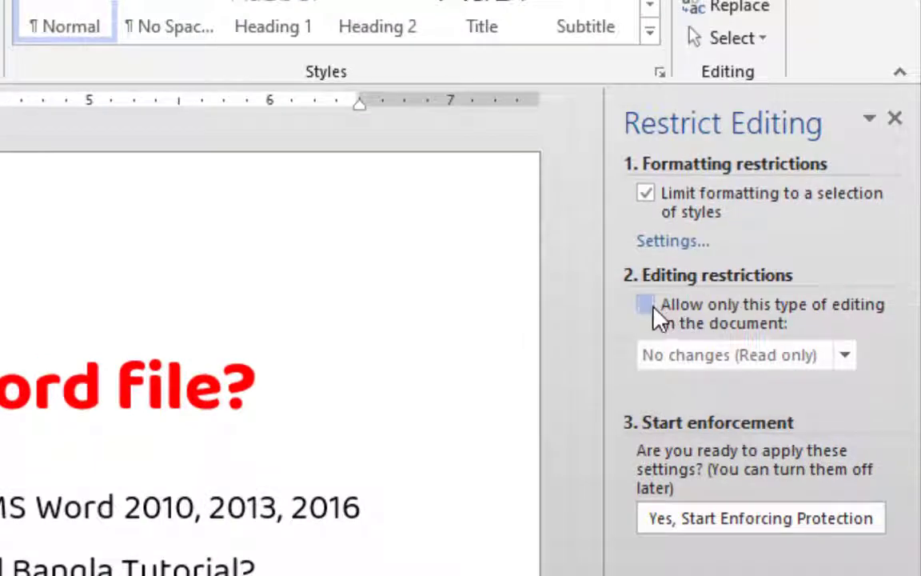
left_click(652, 307)
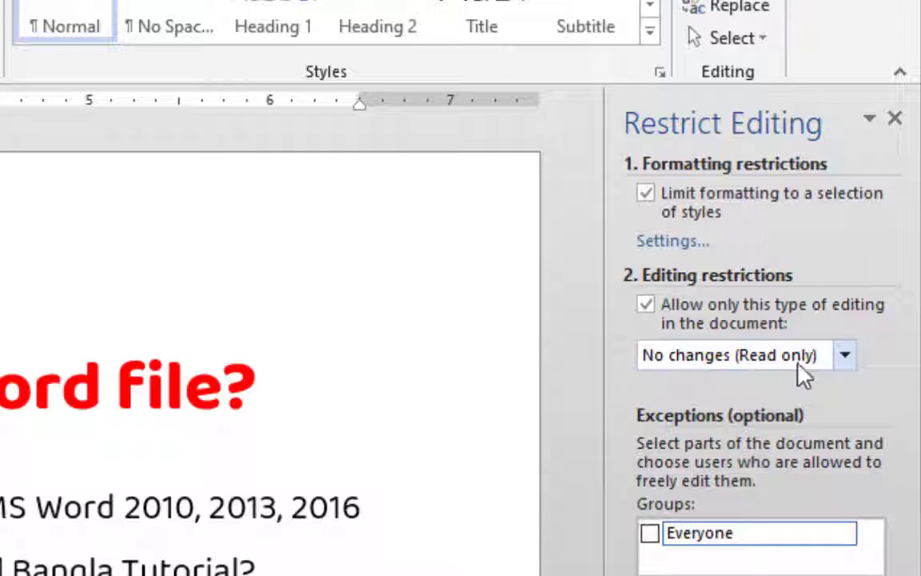
left_click(845, 358)
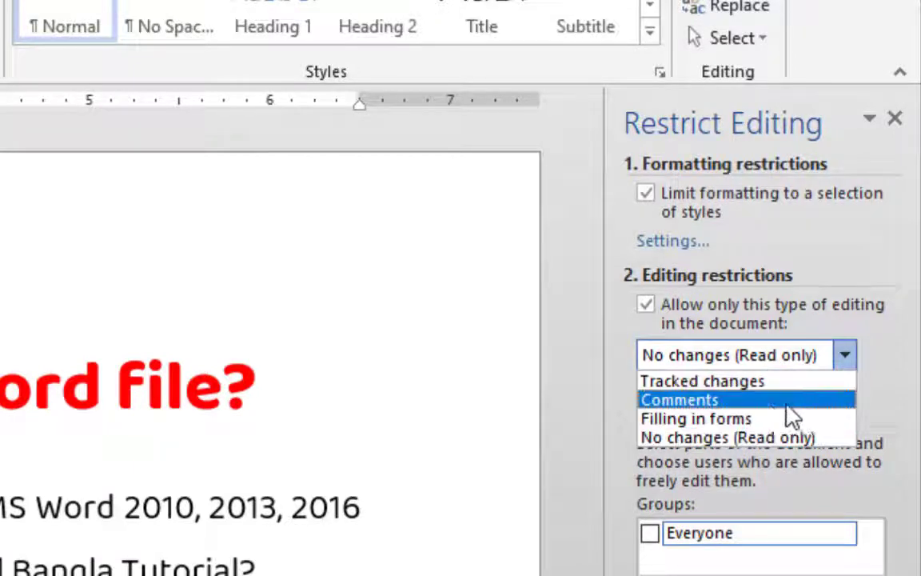
left_click(687, 439)
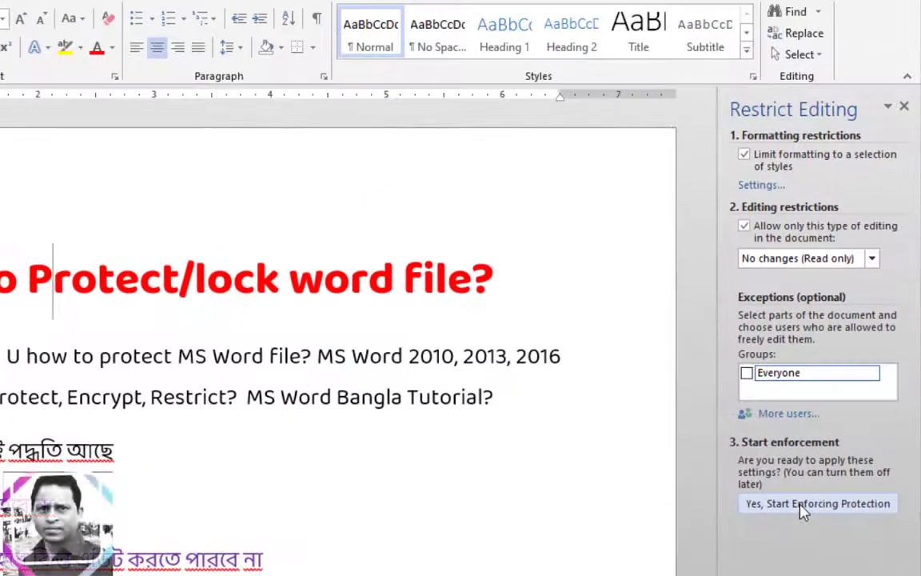
Enforce the read-only protection, entering a protection password and its confirmation
left_click(802, 506)
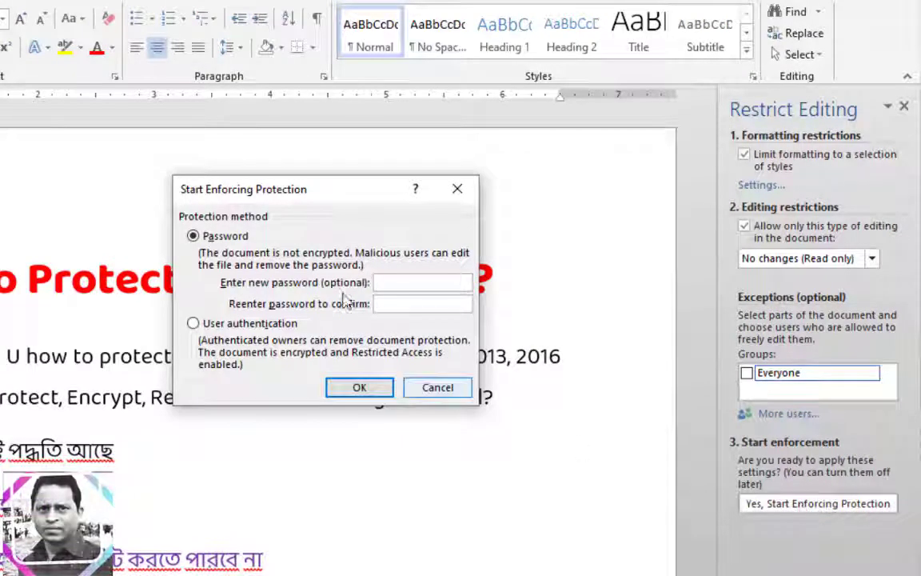
left_click(382, 282)
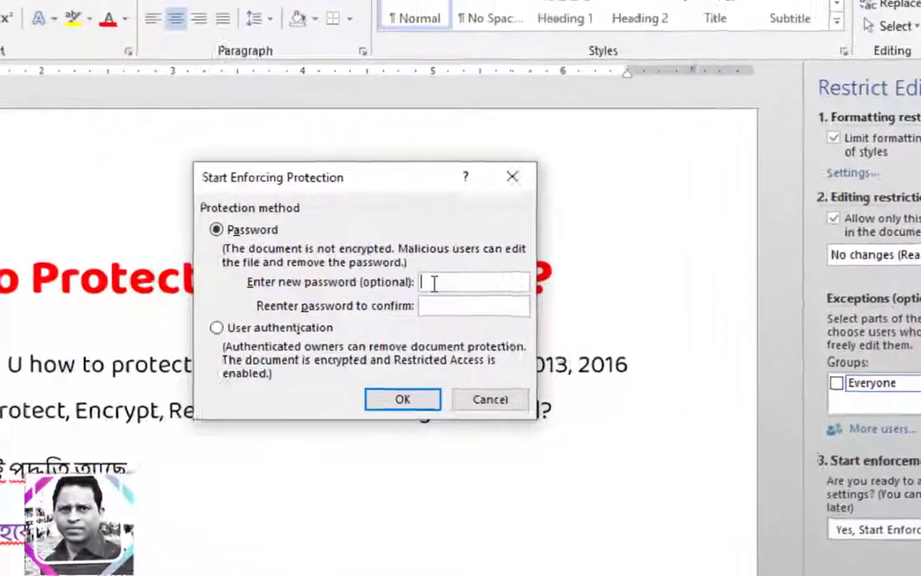
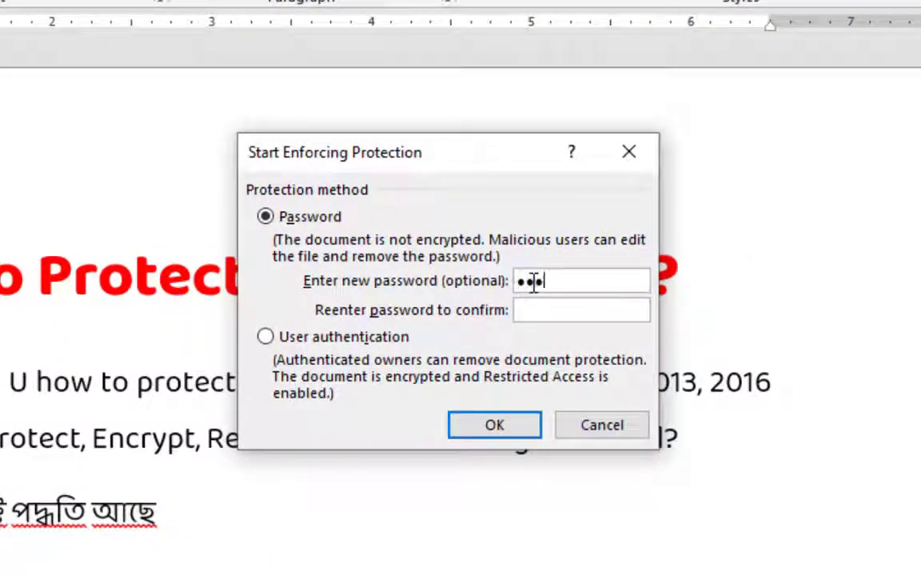
left_click(545, 309)
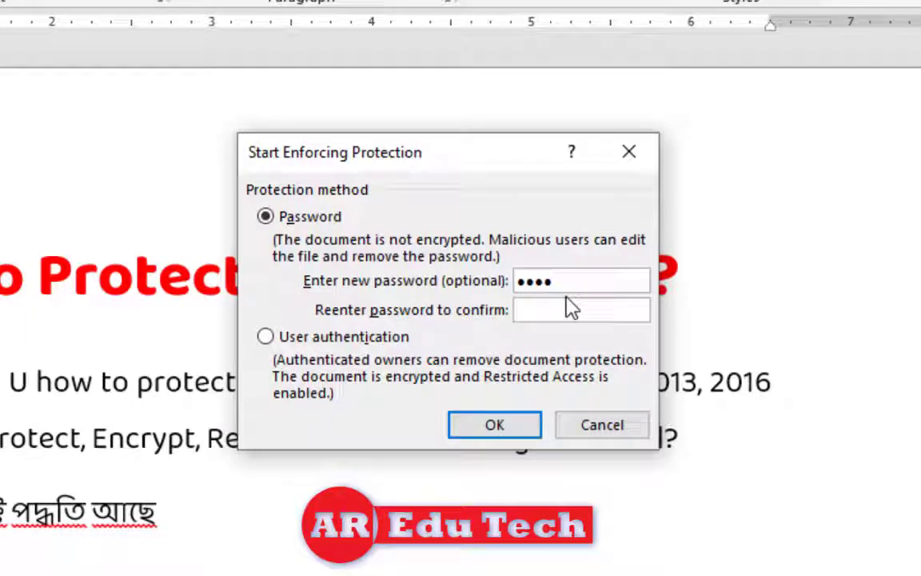
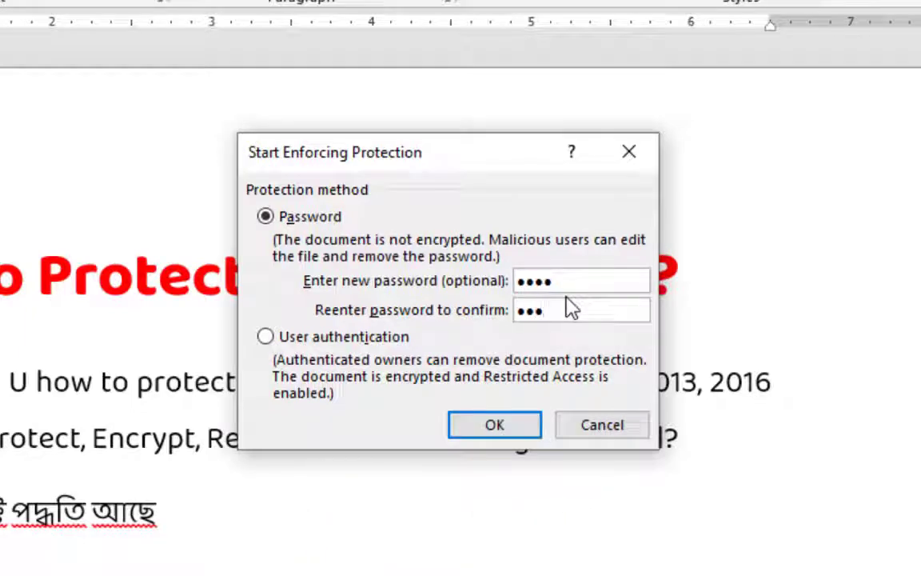
left_click(502, 426)
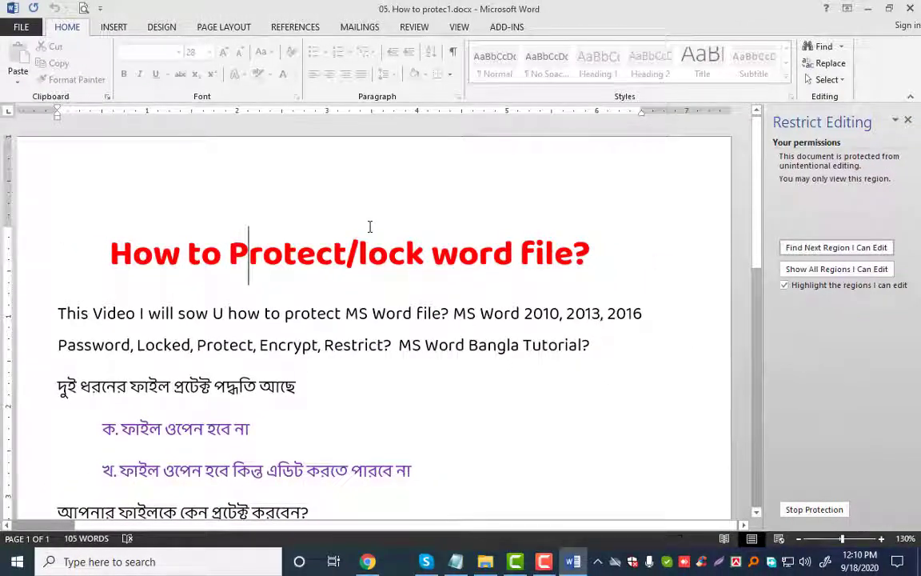
left_click(911, 9)
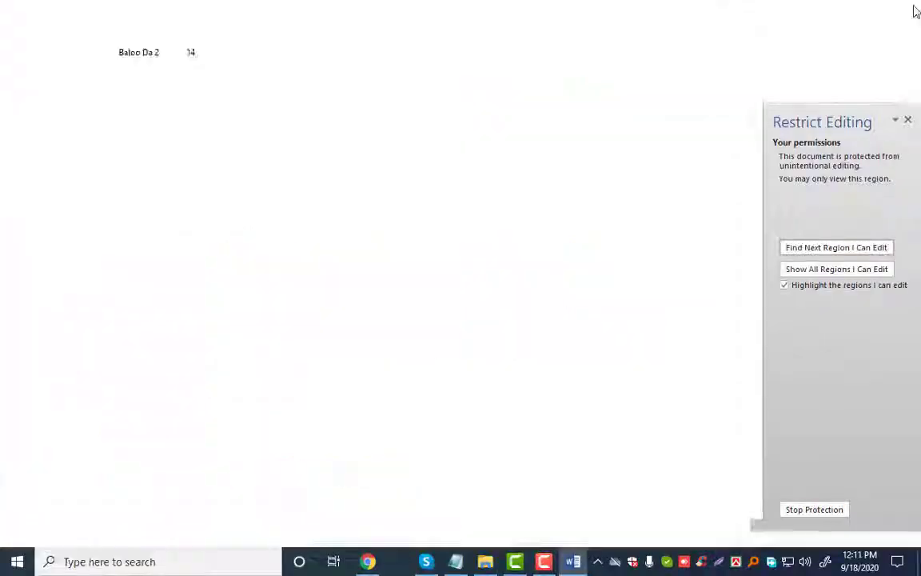
left_click_drag(462, 253, 516, 180)
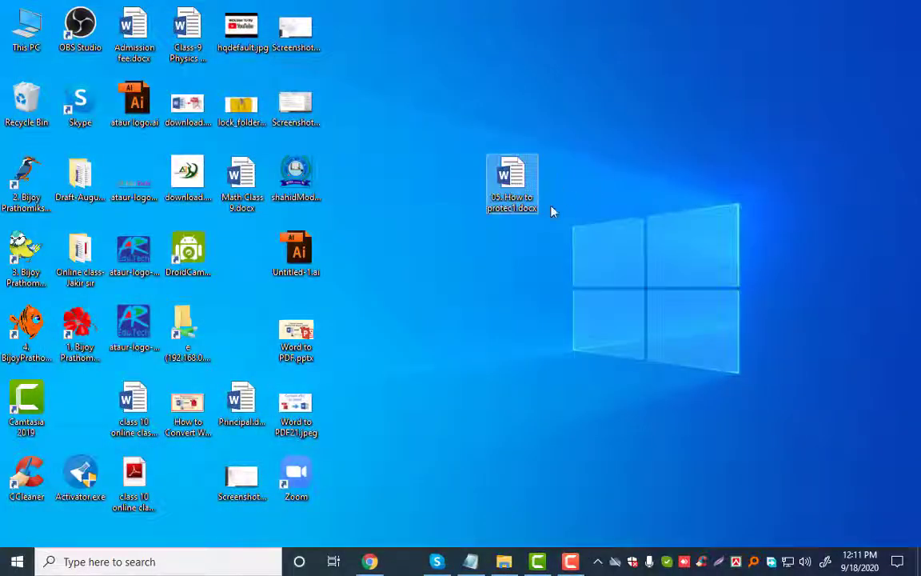
double_click(515, 179)
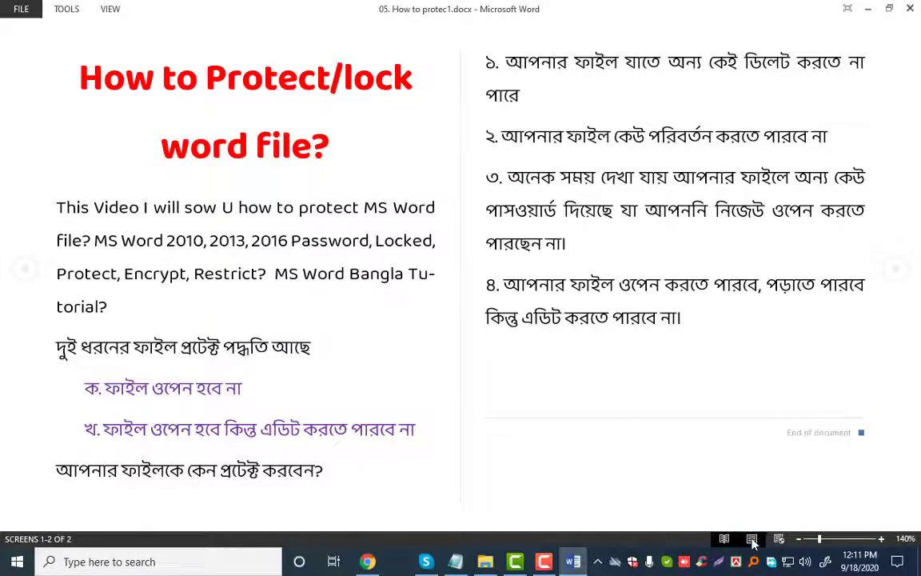
left_click(752, 539)
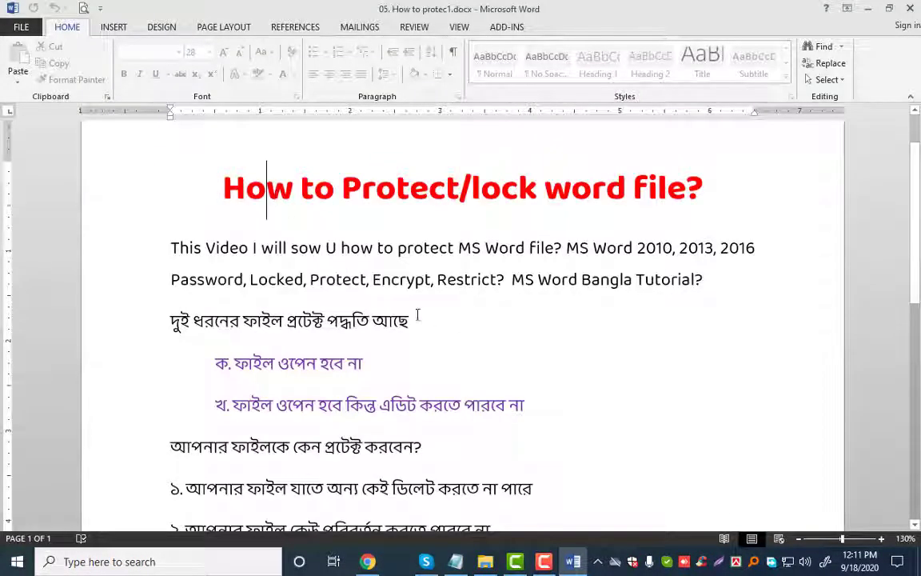
scroll(620, 375, "down", 5)
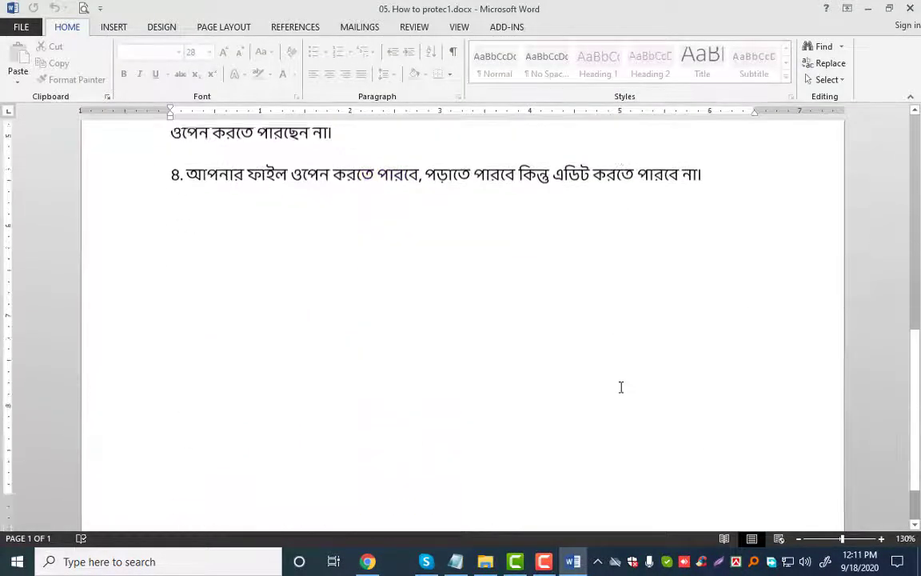
scroll(621, 374, "up", 3)
scroll(619, 372, "up", 3)
scroll(592, 320, "up", 1)
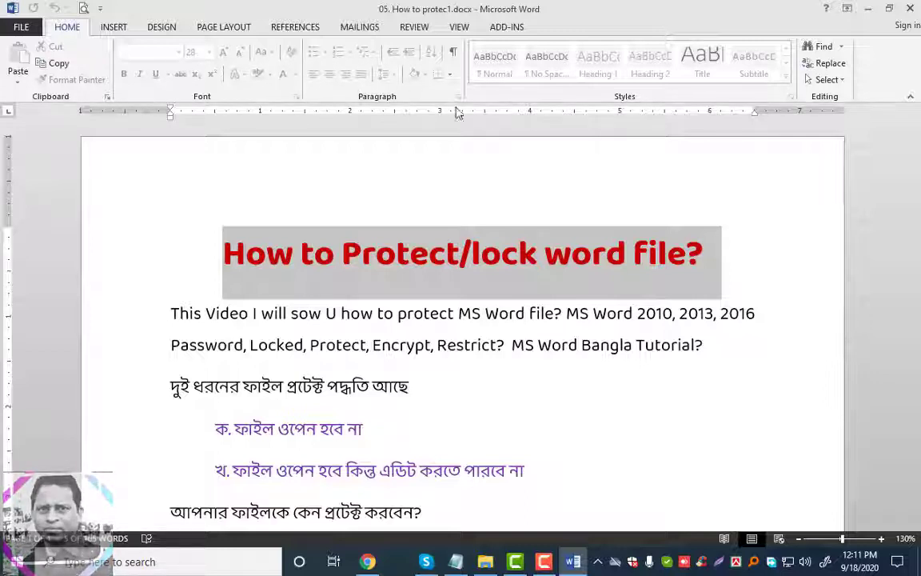
Check the Insert, Design and Layout ribbon commands while the document is protected
left_click(116, 27)
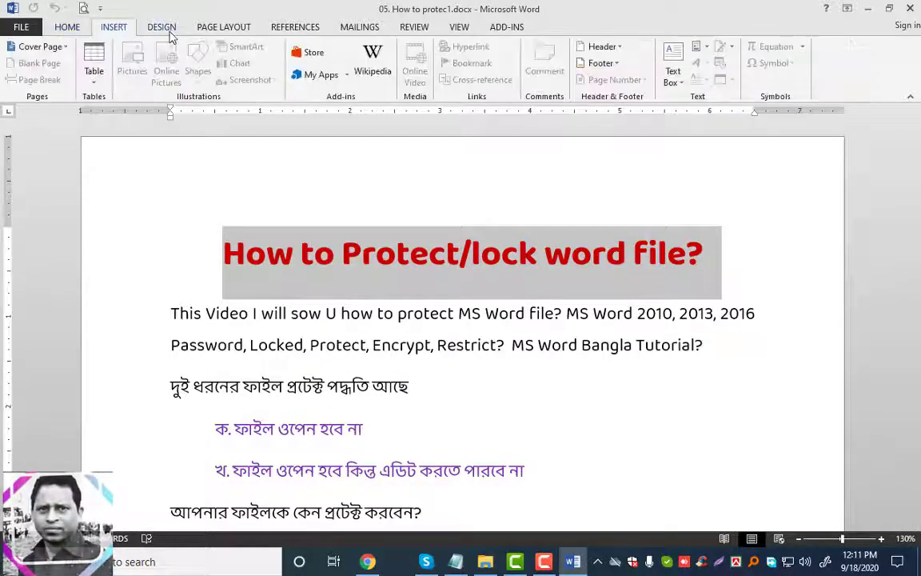
left_click(163, 28)
left_click(225, 29)
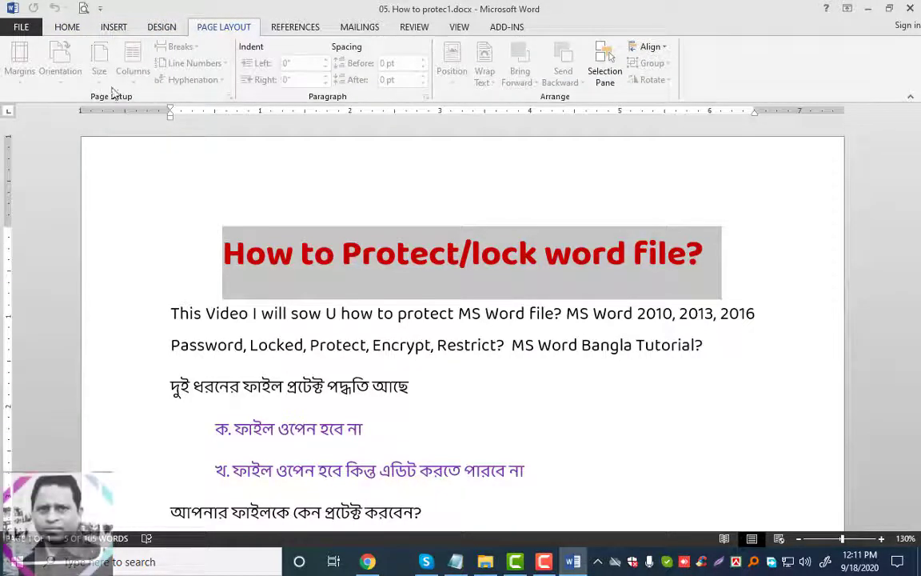
left_click(161, 26)
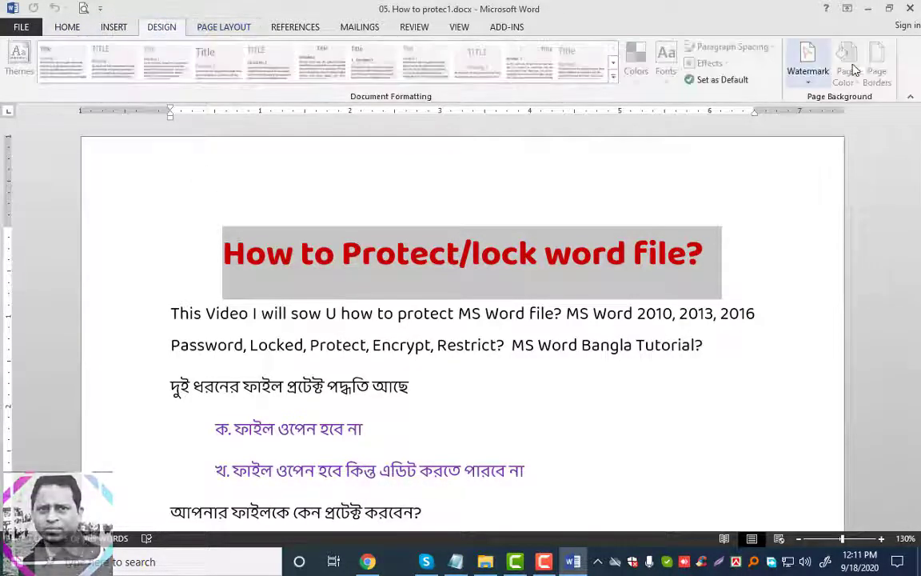
Select 'Protect/lock word file' in the title and try typing 'a', which is refused
left_click(457, 253)
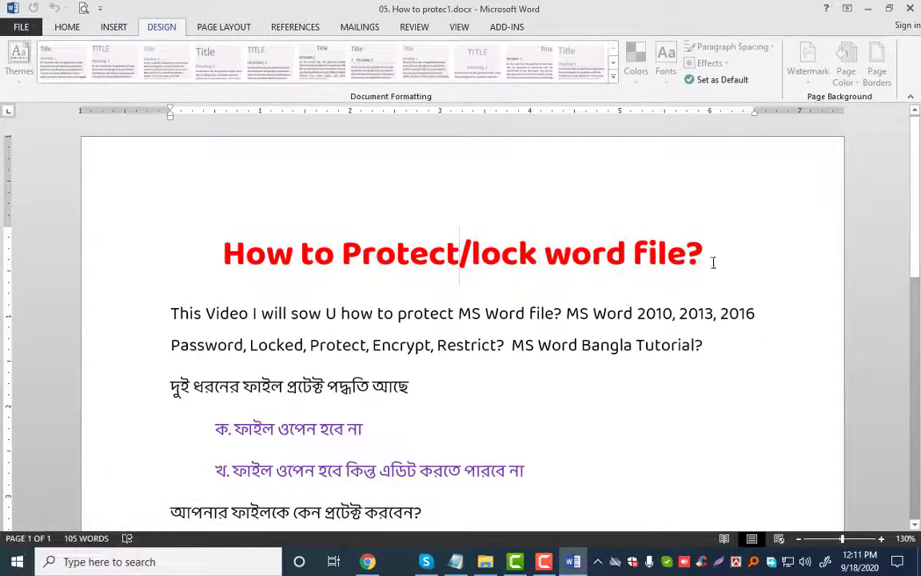
left_click_drag(686, 254, 380, 246)
left_click(377, 249)
type("a")
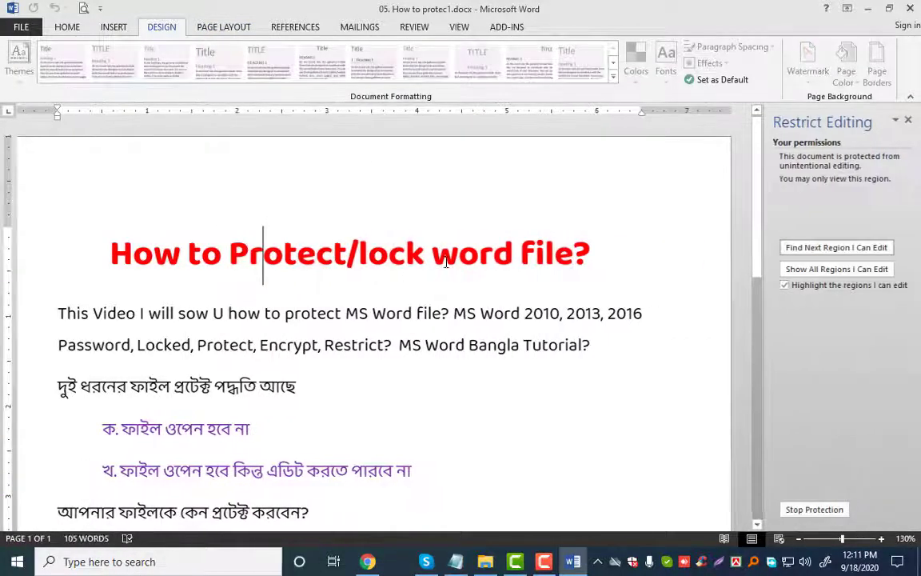
Try placing the caret in a Bengali line and reselecting title text, then scroll down the document
scroll(446, 373, "down", 2)
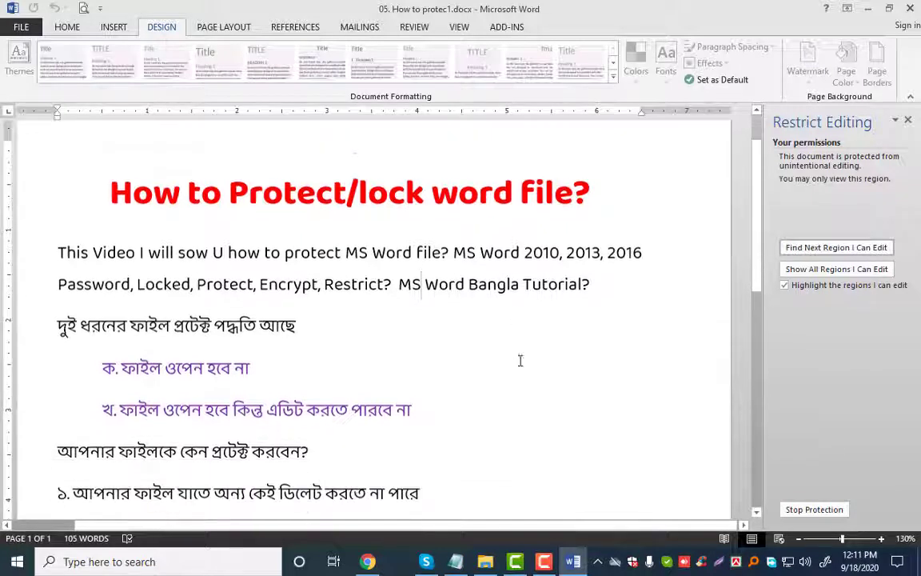
left_click(332, 299)
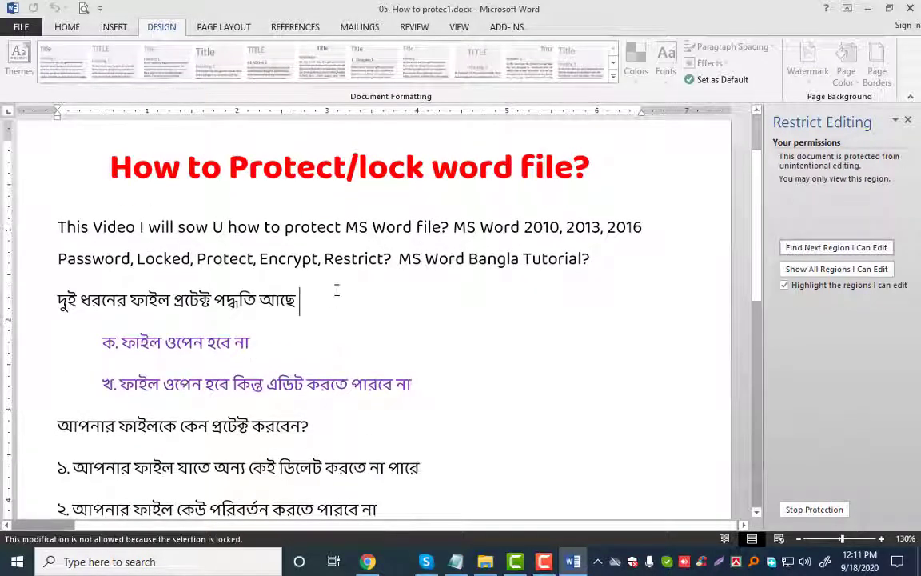
scroll(359, 276, "up", 2)
left_click_drag(231, 256, 491, 267)
left_click(493, 264)
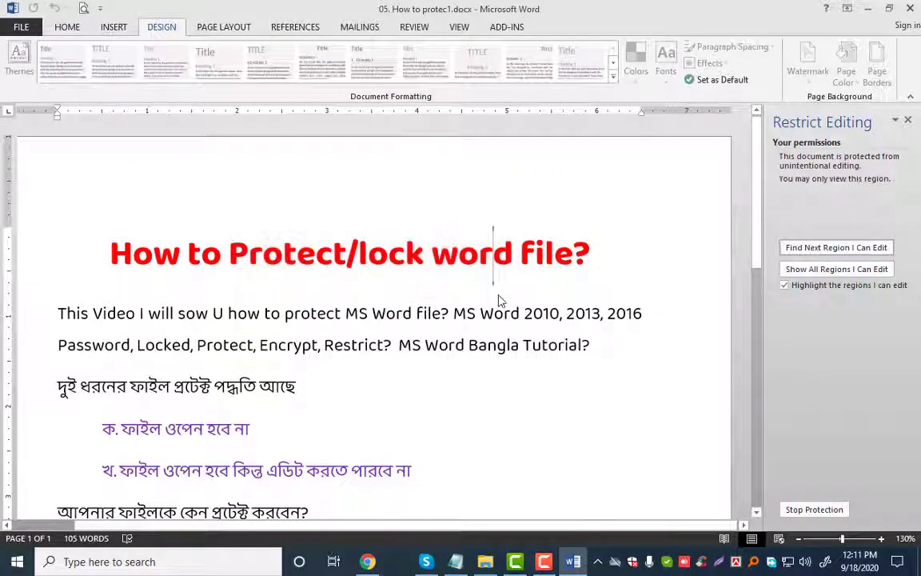
scroll(497, 299, "down", 1)
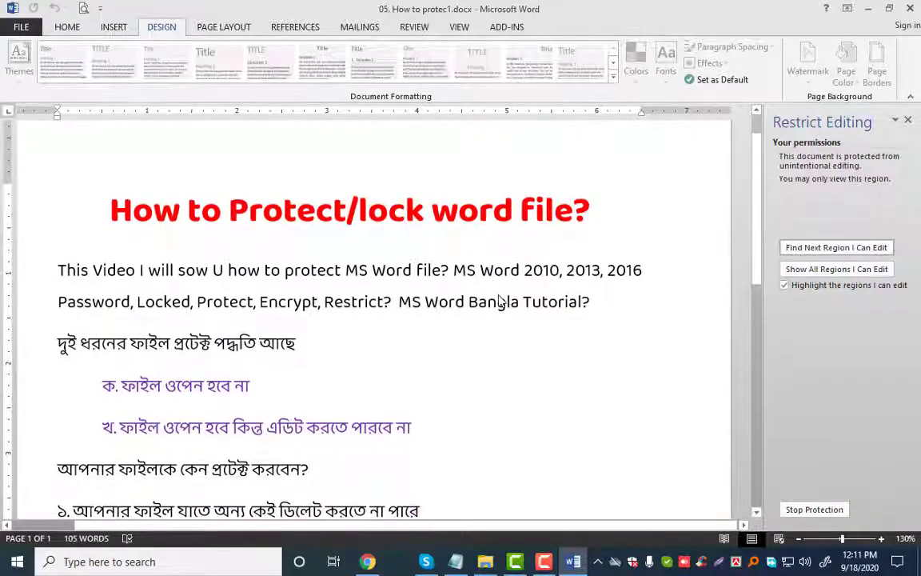
scroll(499, 296, "down", 3)
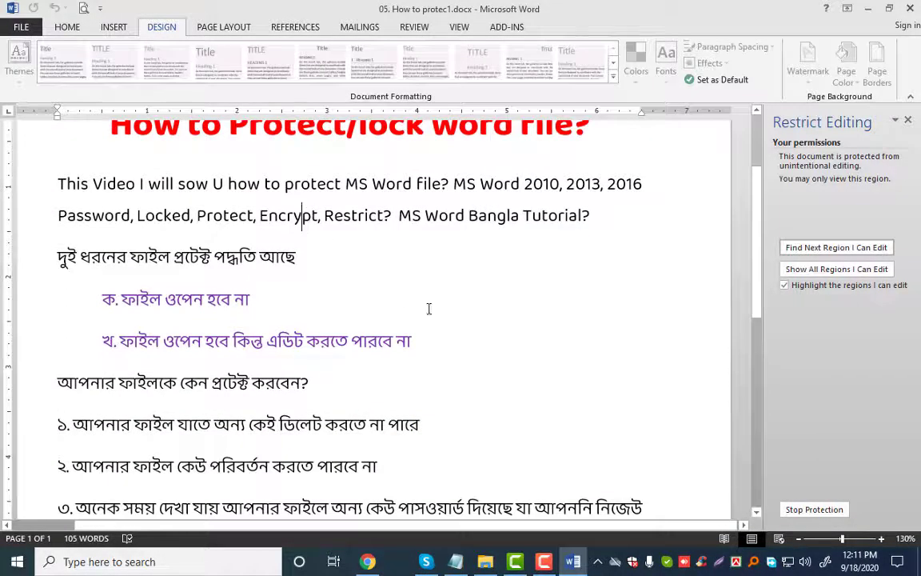
scroll(427, 308, "down", 3)
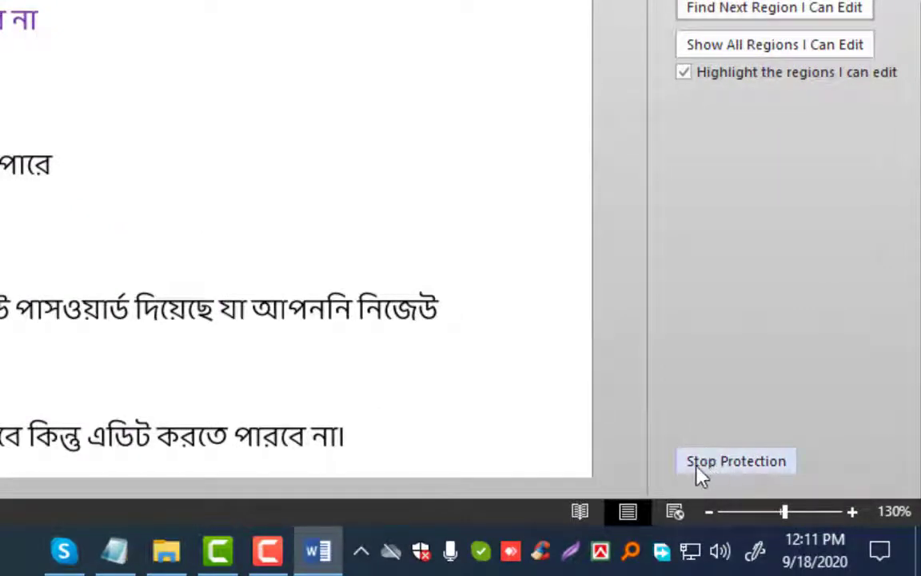
Stop protection by entering the password in Unprotect Document, then select part of the title
left_click(736, 471)
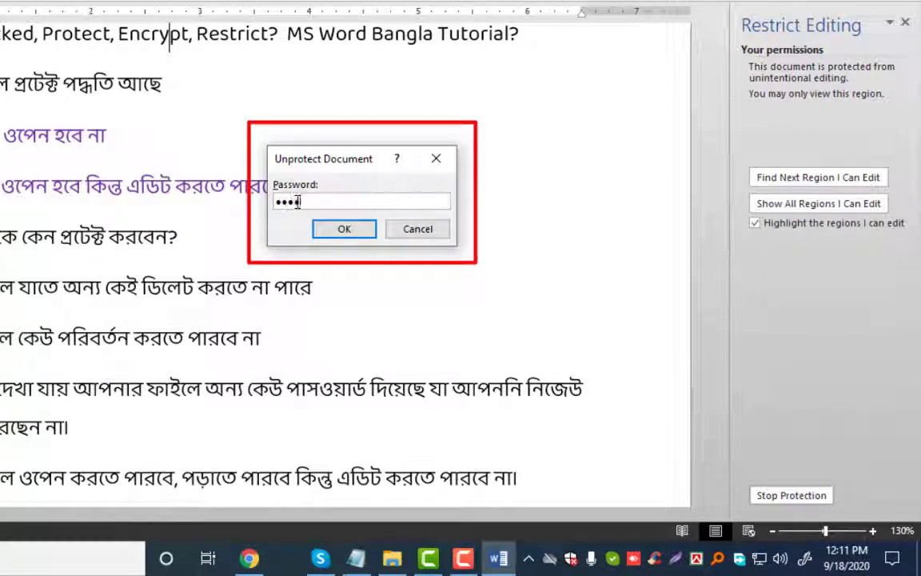
left_click(352, 231)
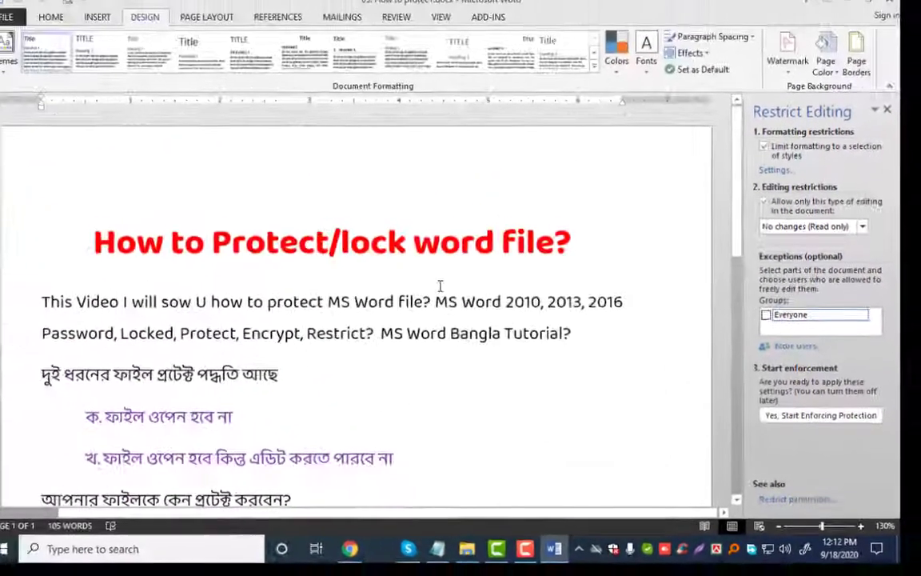
left_click_drag(102, 224, 458, 240)
left_click(395, 249)
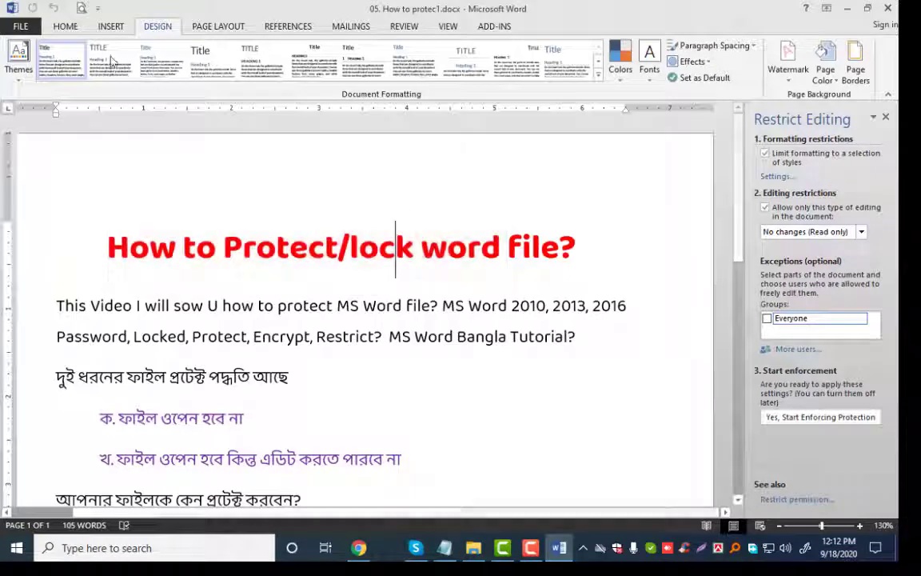
left_click(65, 27)
left_click_drag(183, 244, 419, 244)
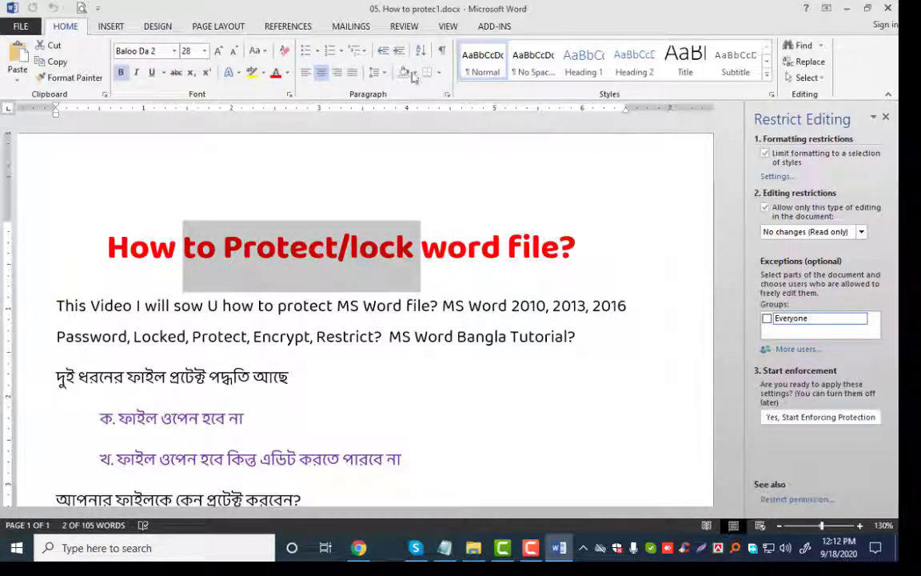
Select the whole title line, keep it bold, and change its font colour to green
left_click(256, 244)
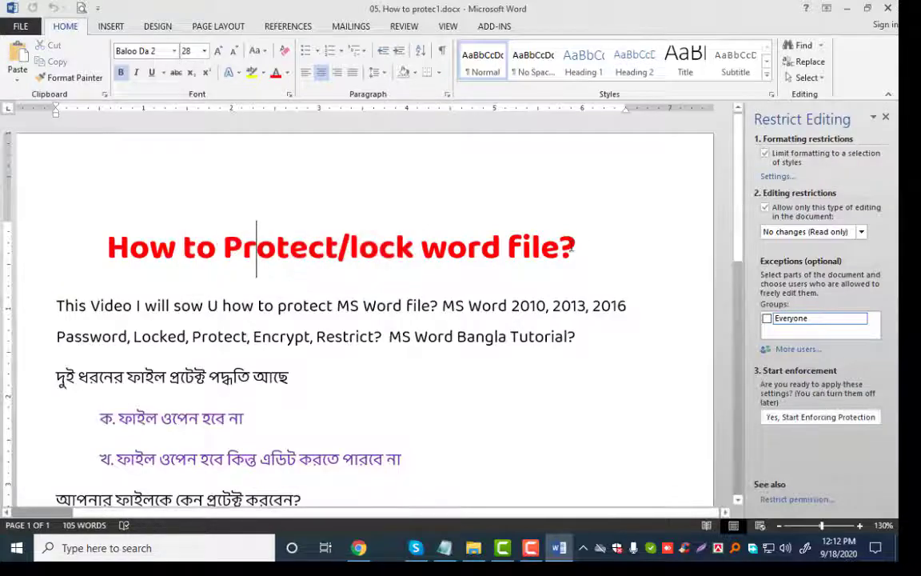
left_click_drag(572, 248, 95, 214)
left_click(122, 73)
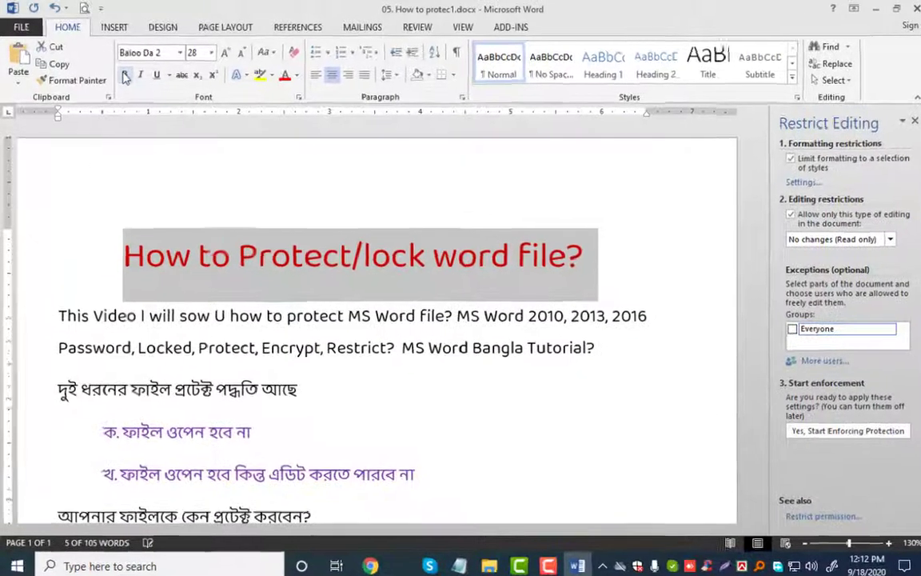
left_click(124, 75)
left_click(297, 75)
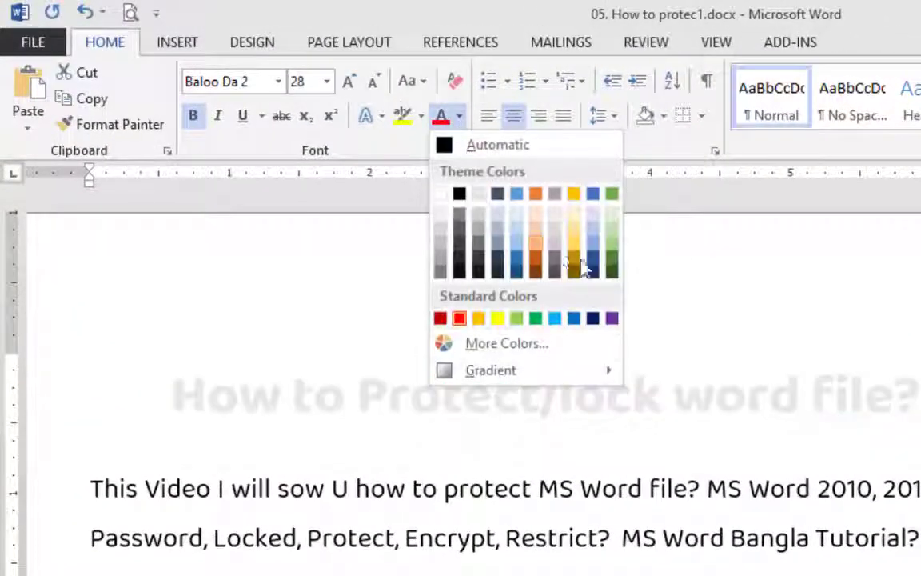
left_click(535, 318)
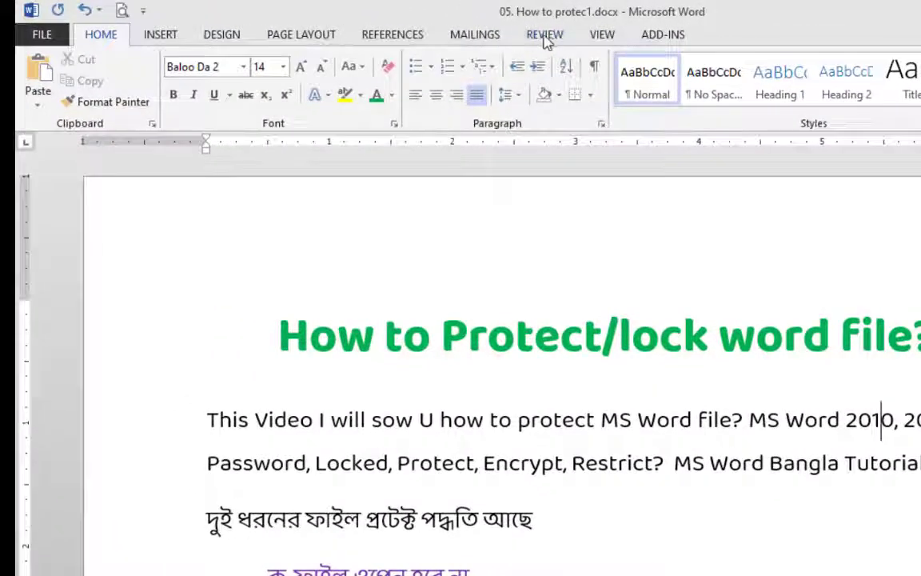
Reapply the No changes (Read only) editing restriction and enforce it with a password
left_click(546, 36)
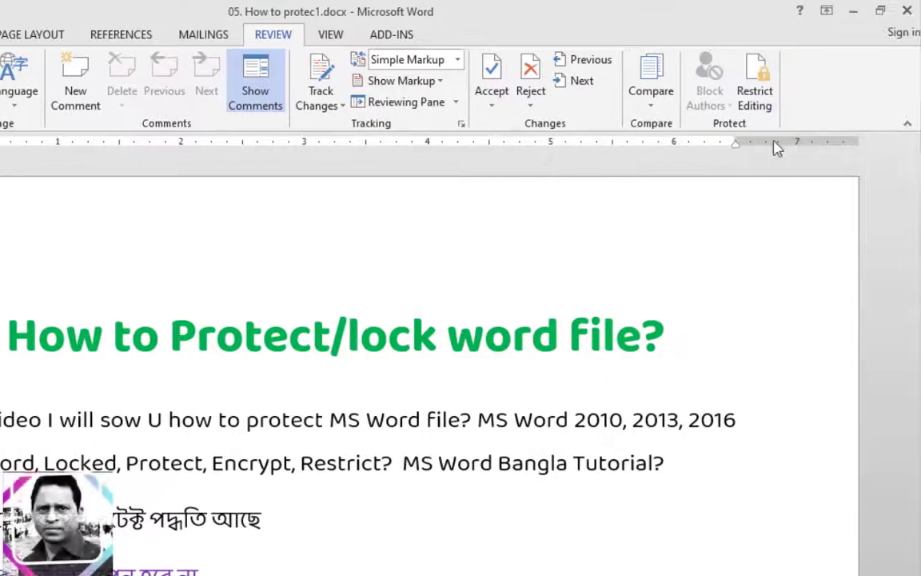
left_click(757, 100)
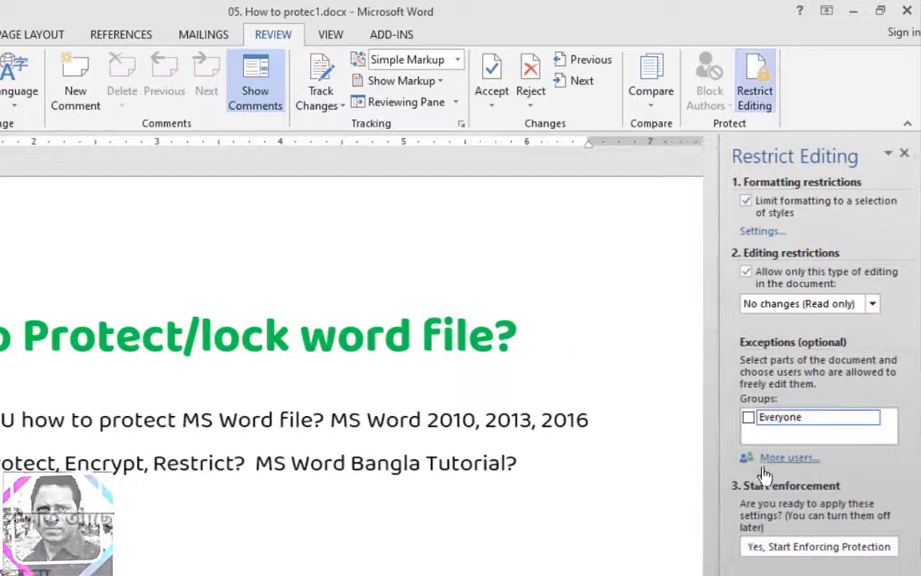
left_click(747, 272)
left_click(746, 272)
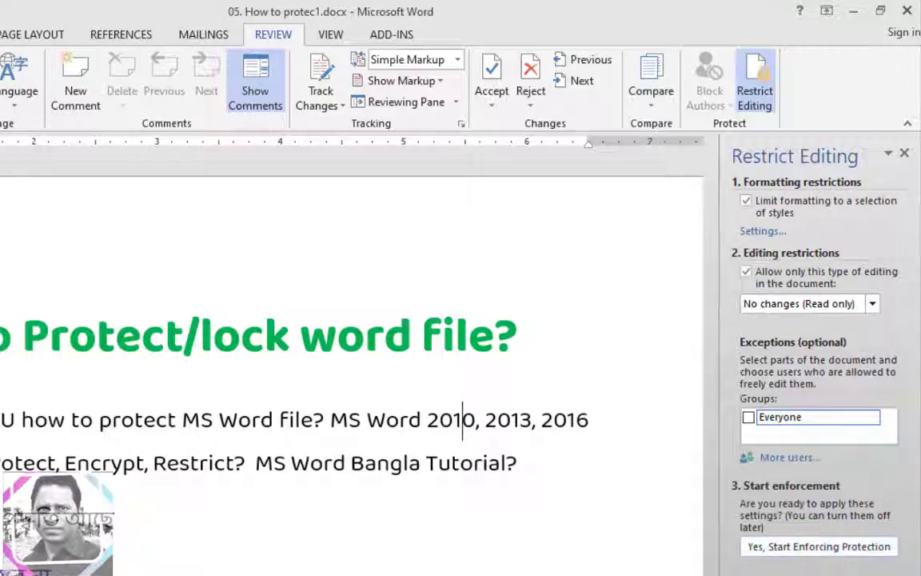
left_click(840, 549)
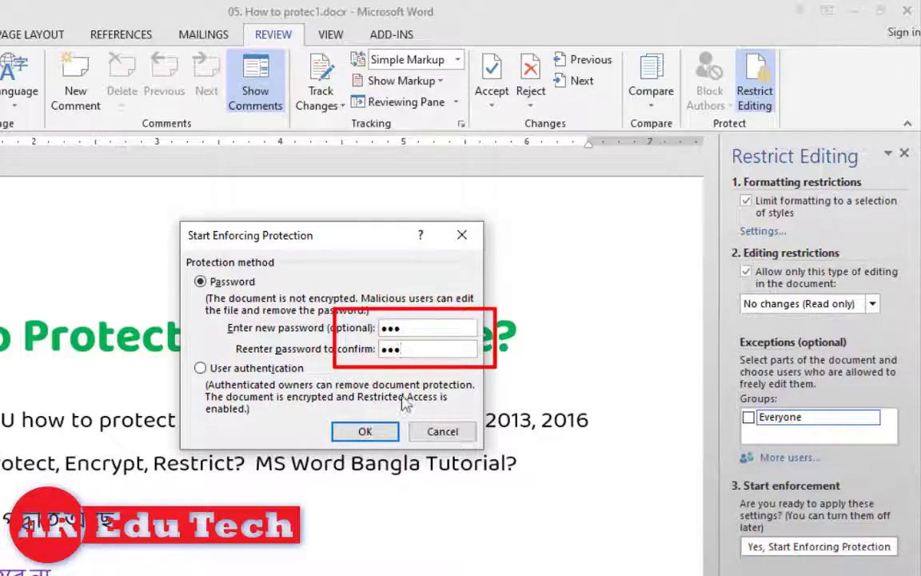
left_click(365, 432)
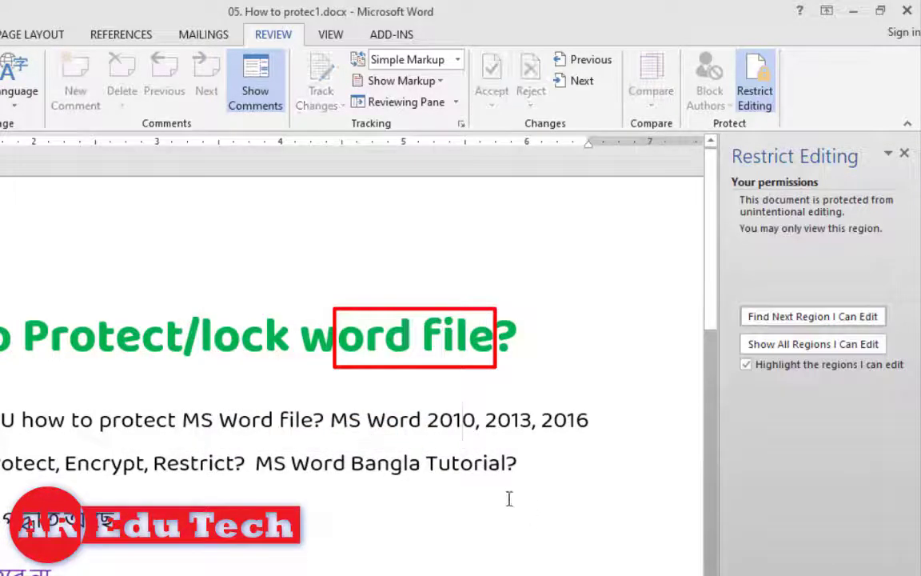
left_click(506, 465)
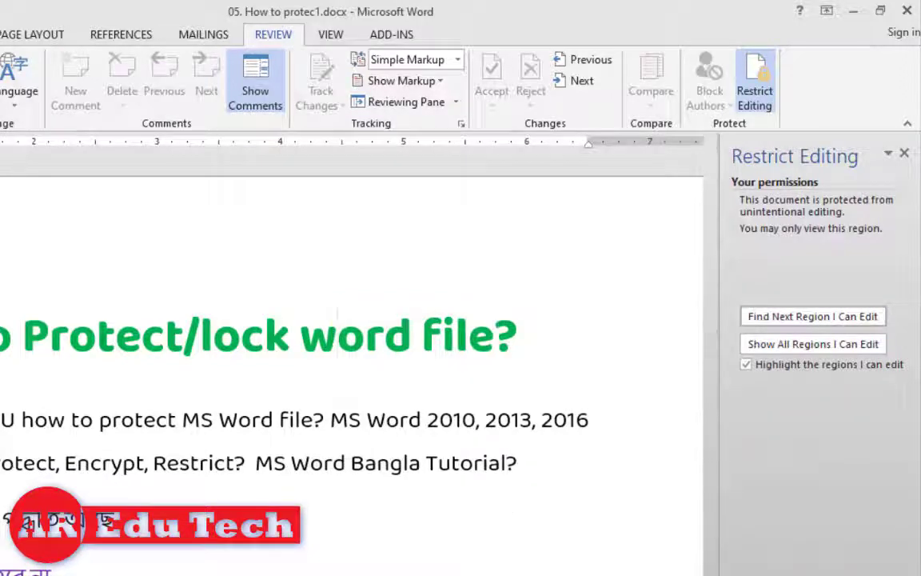
left_click(106, 295)
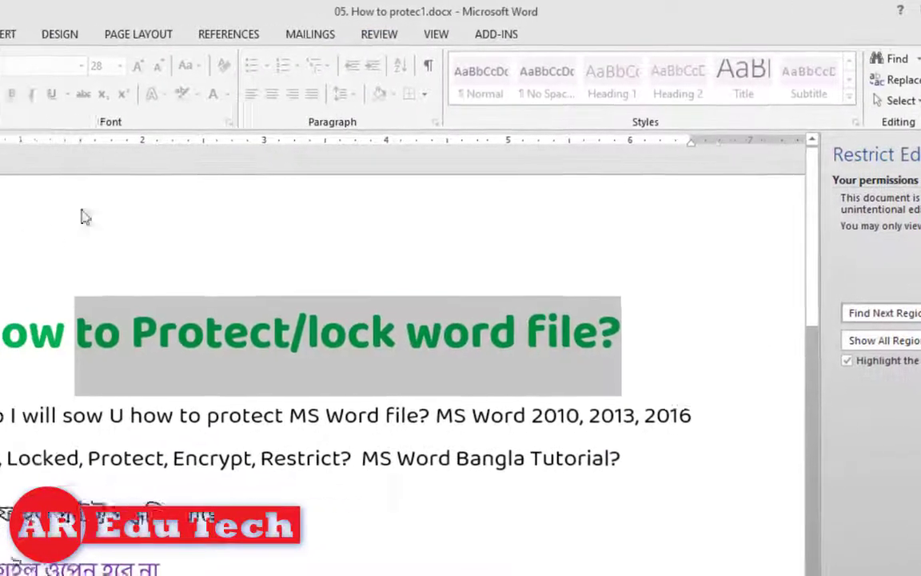
left_click_drag(192, 319, 176, 319)
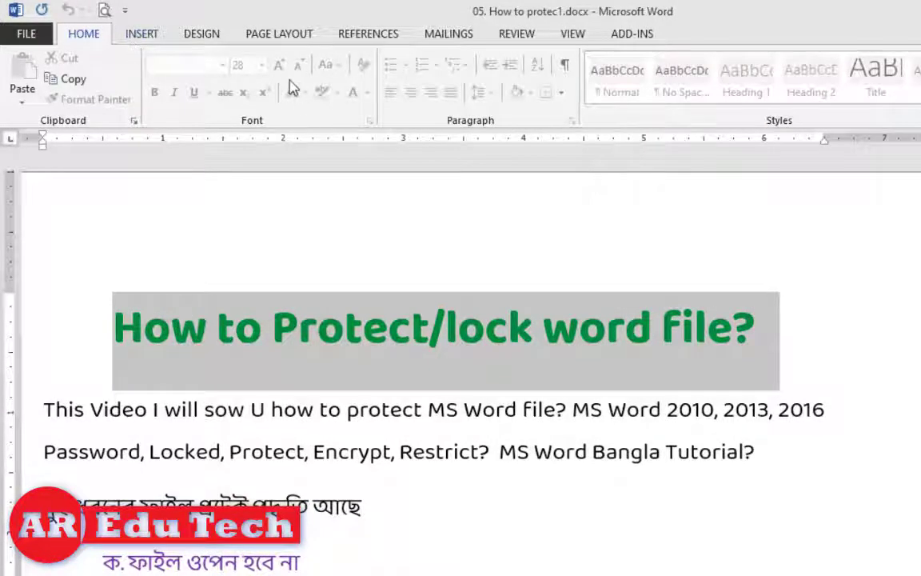
left_click(361, 327)
left_click_drag(663, 328, 243, 327)
left_click(299, 328)
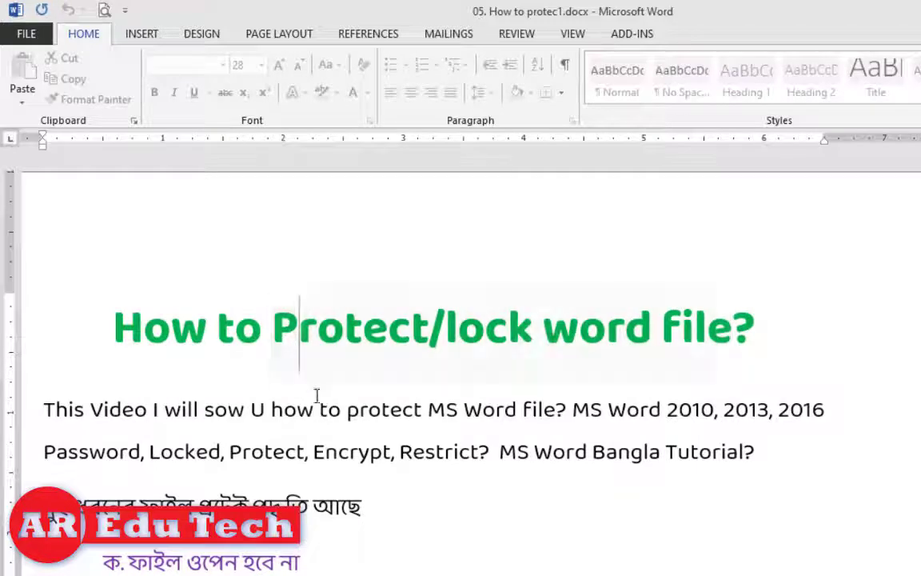
left_click(340, 338)
left_click(800, 338)
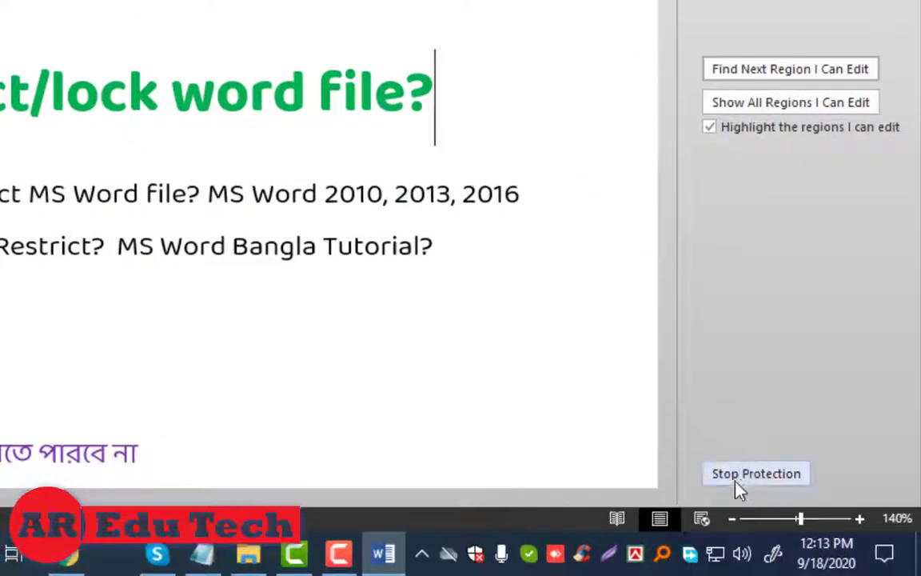
Unprotect the document with its password, scroll back to the top, and click into the green title
left_click(742, 483)
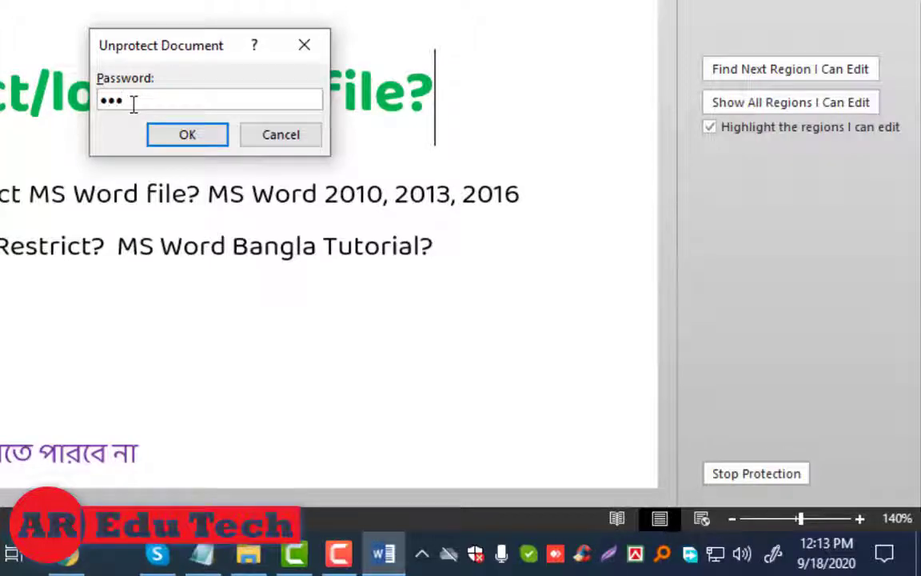
left_click(186, 142)
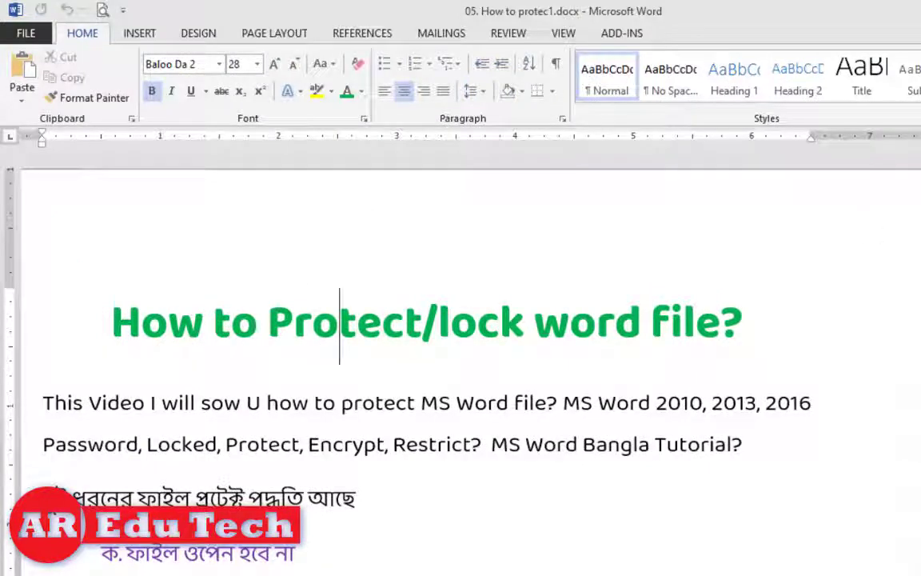
scroll(596, 391, "down", 5)
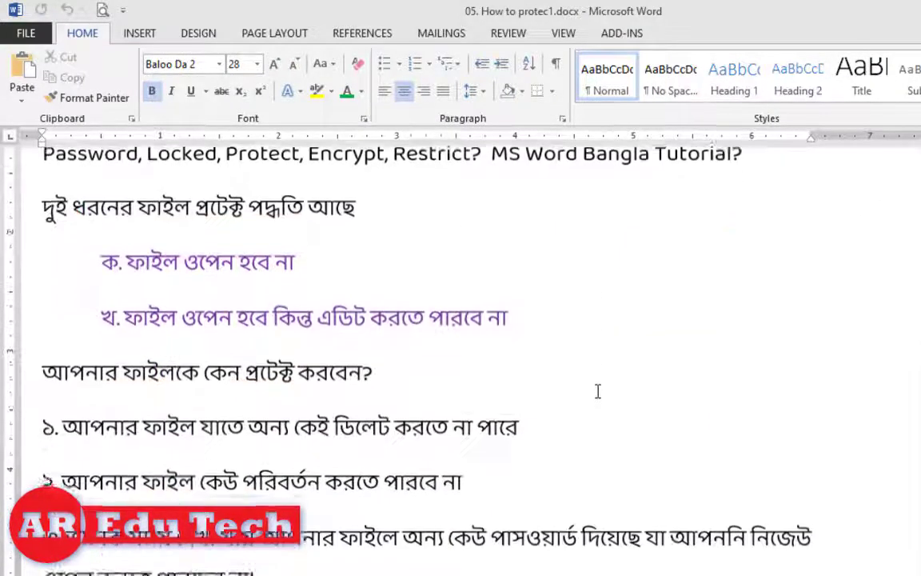
scroll(588, 397, "down", 4)
scroll(708, 461, "up", 1)
scroll(709, 460, "up", 2)
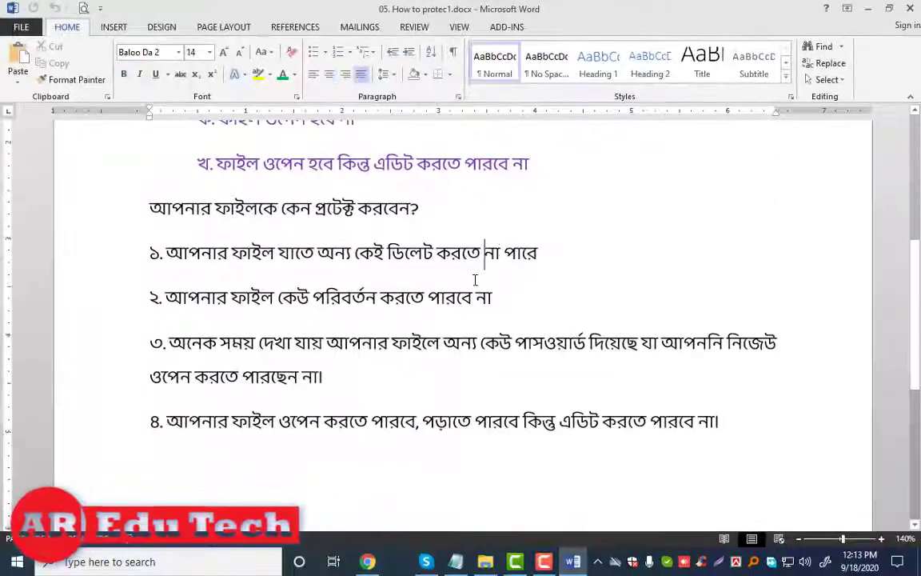
scroll(477, 277, "up", 4)
key("ctrl+minus")
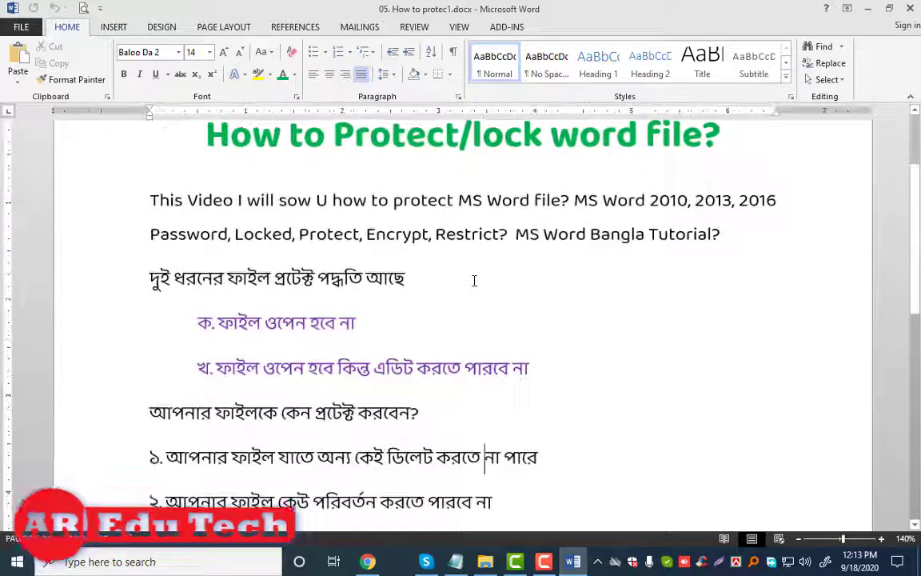
scroll(474, 281, "up", 3)
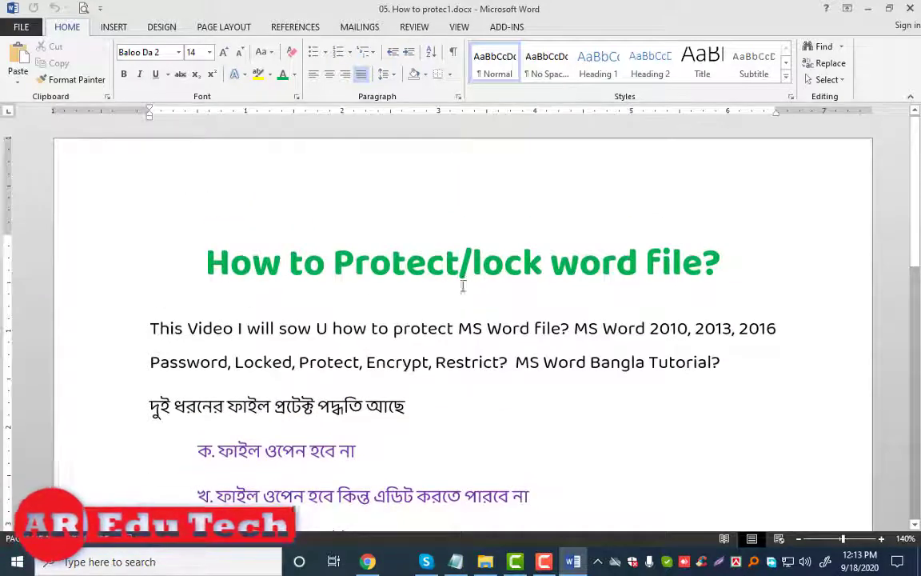
left_click(446, 288)
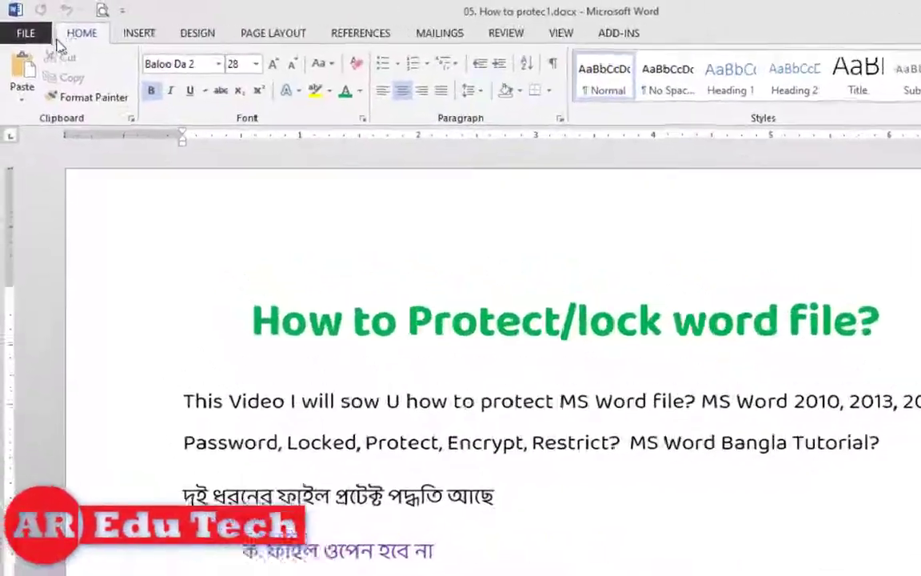
Reach Restrict Editing via File > Info > Protect Document, then close the pane
left_click(26, 35)
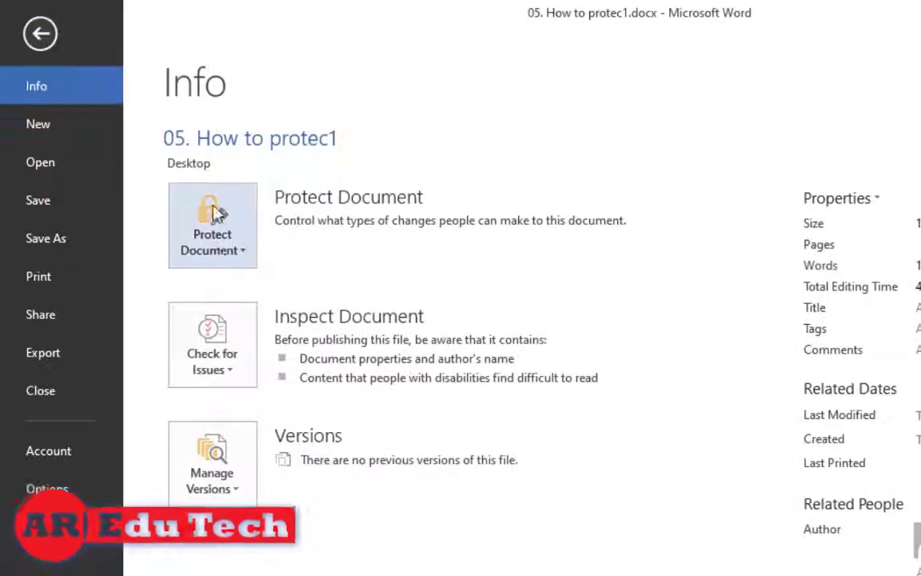
left_click(214, 240)
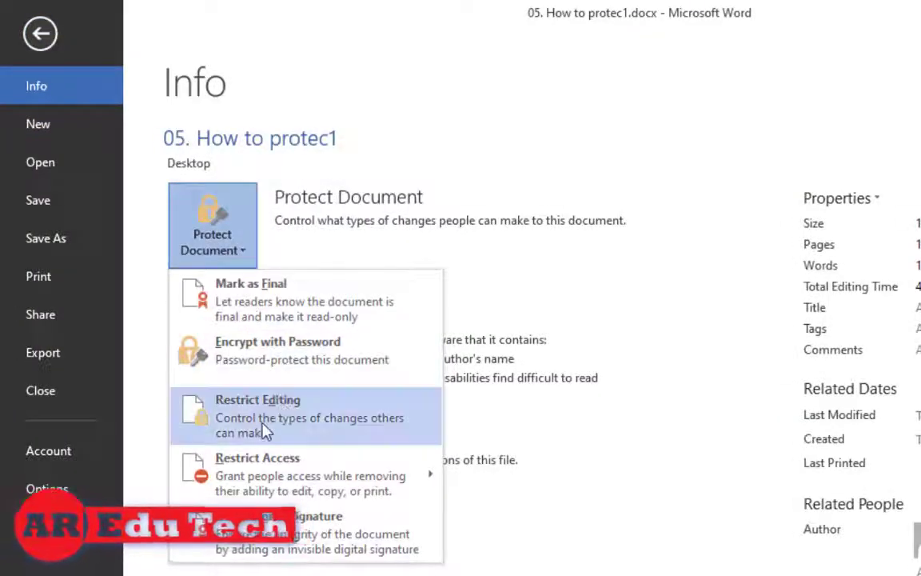
left_click(266, 432)
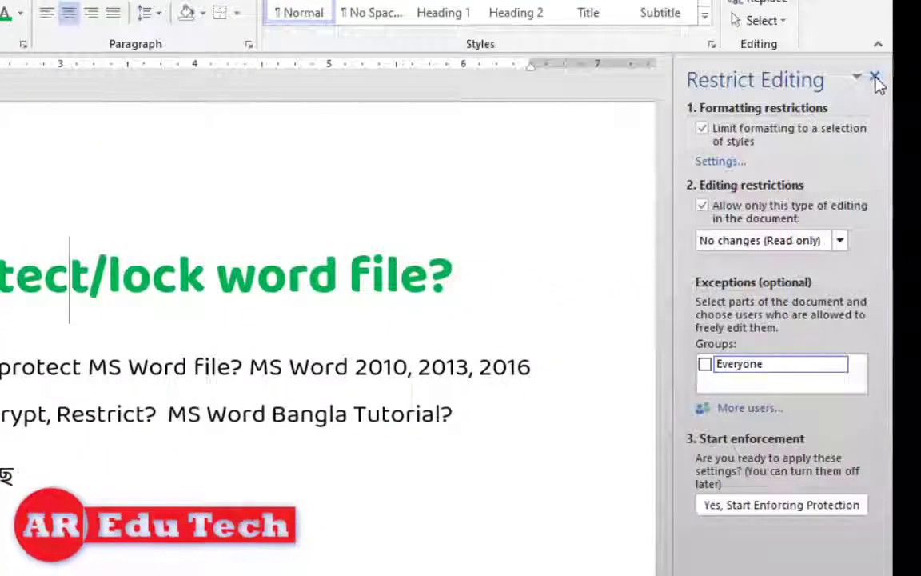
left_click(875, 77)
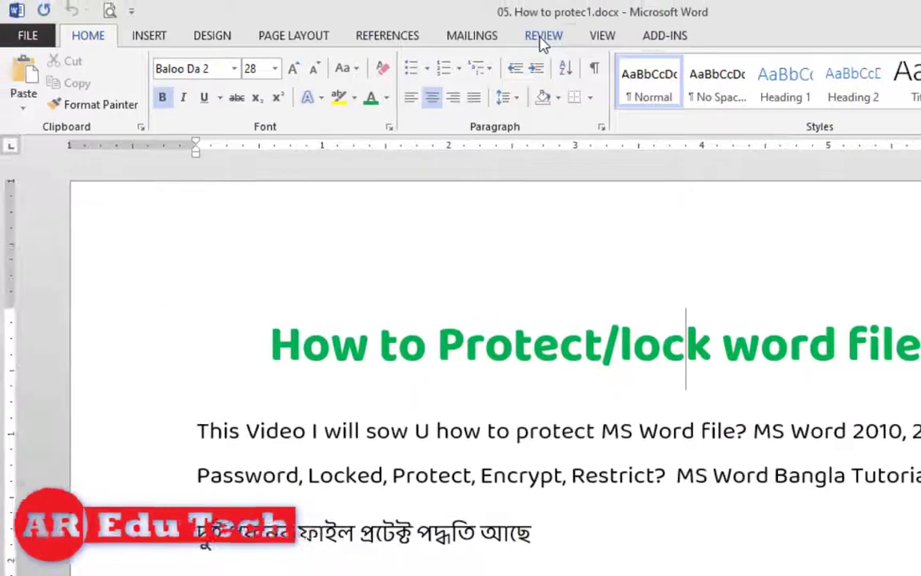
Reopen Restrict Editing from Review, cancel the enforcement password prompt, and close the pane
left_click(542, 37)
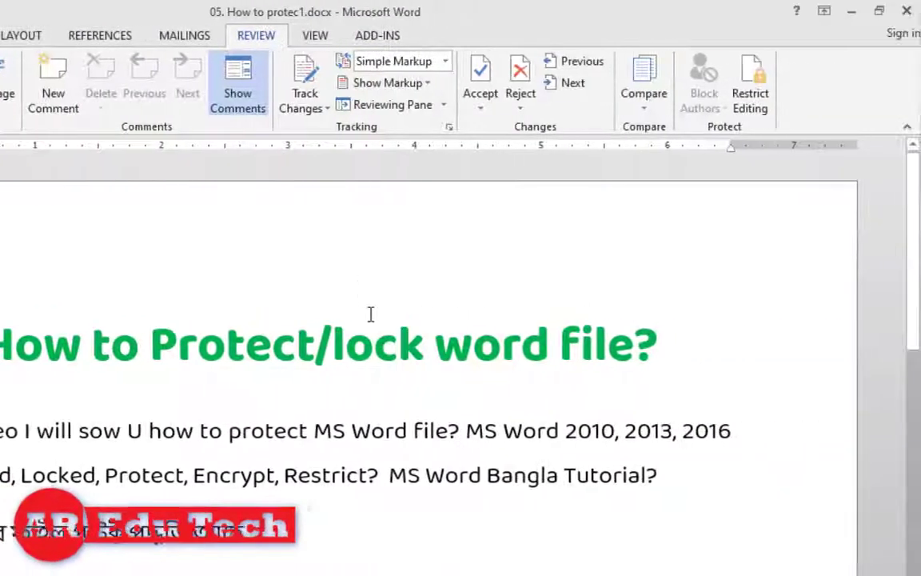
left_click(763, 116)
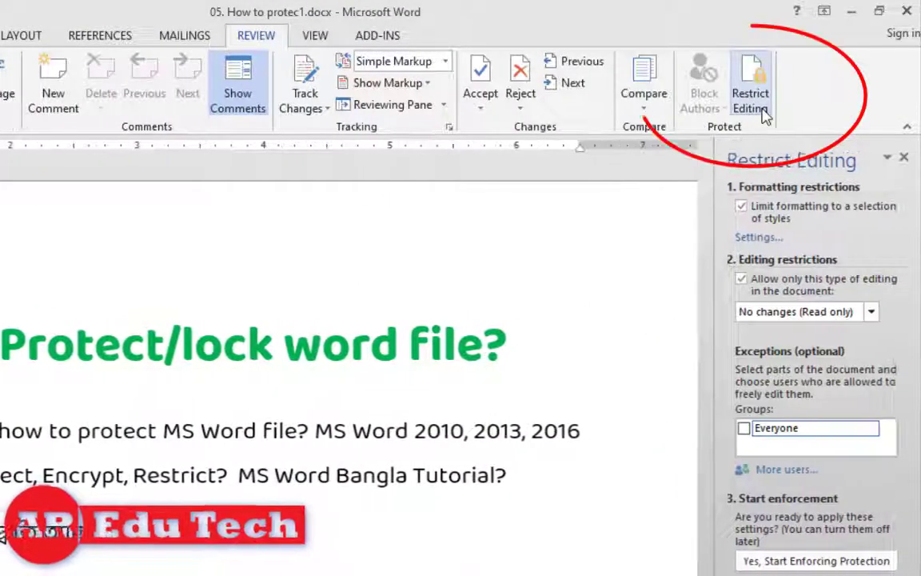
left_click(759, 560)
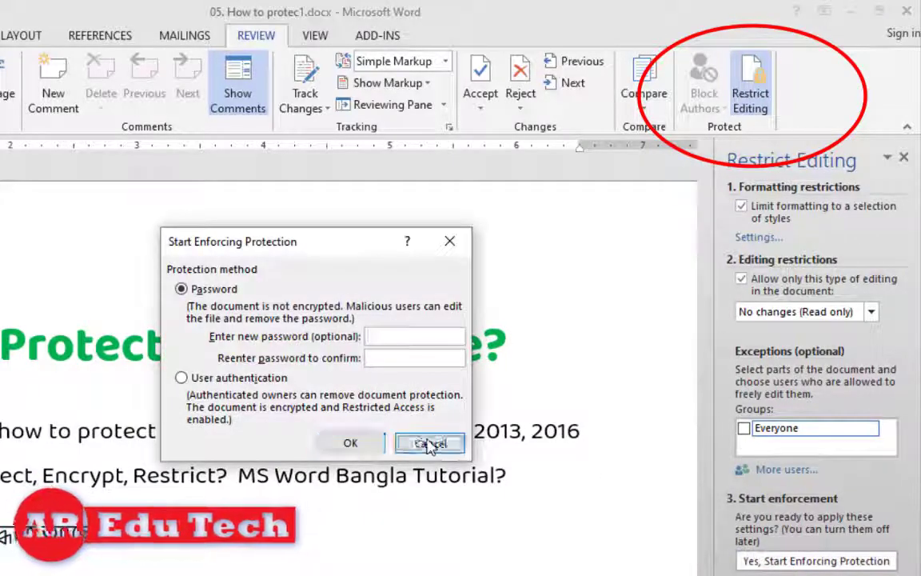
left_click(430, 442)
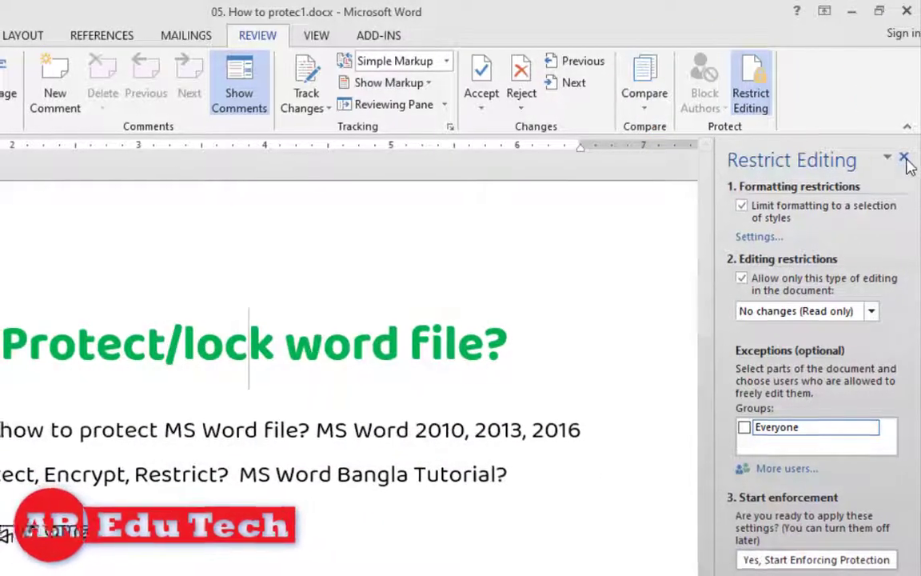
left_click(903, 157)
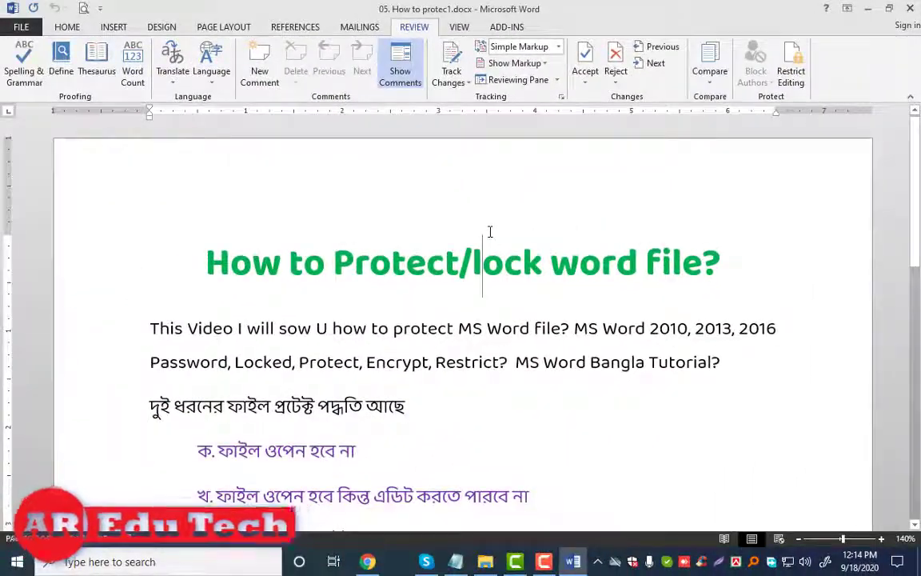
Zoom the document view from 140% to 160% with Ctrl+scroll
scroll(472, 206, "up", 1)
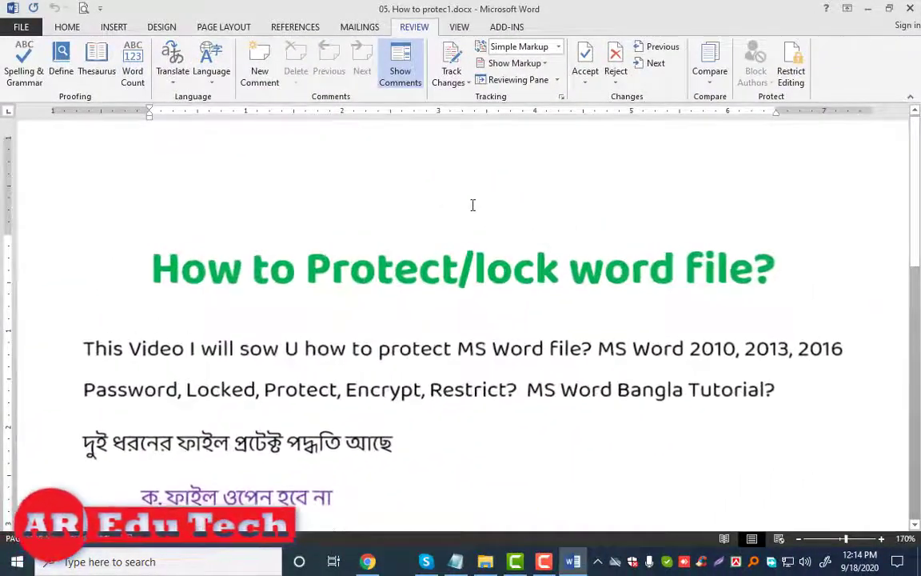
scroll(473, 205, "up", 1)
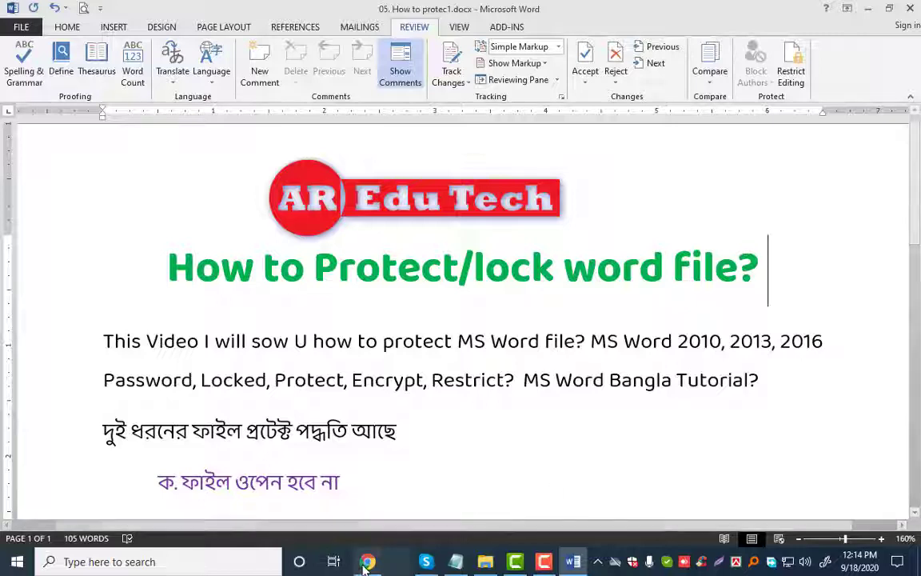
Switch to Chrome and scroll through the AR Edu Tech channel home page
mouse_move(366, 563)
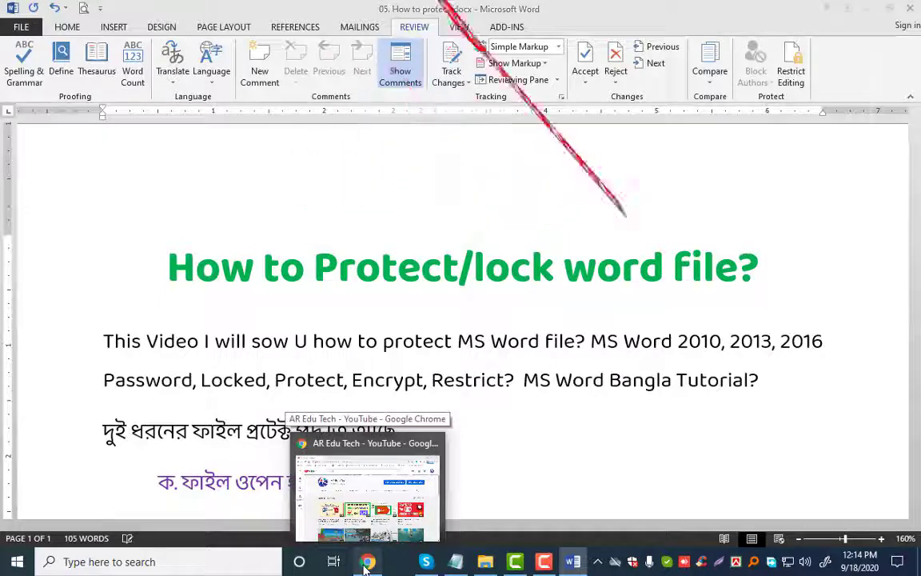
left_click(366, 563)
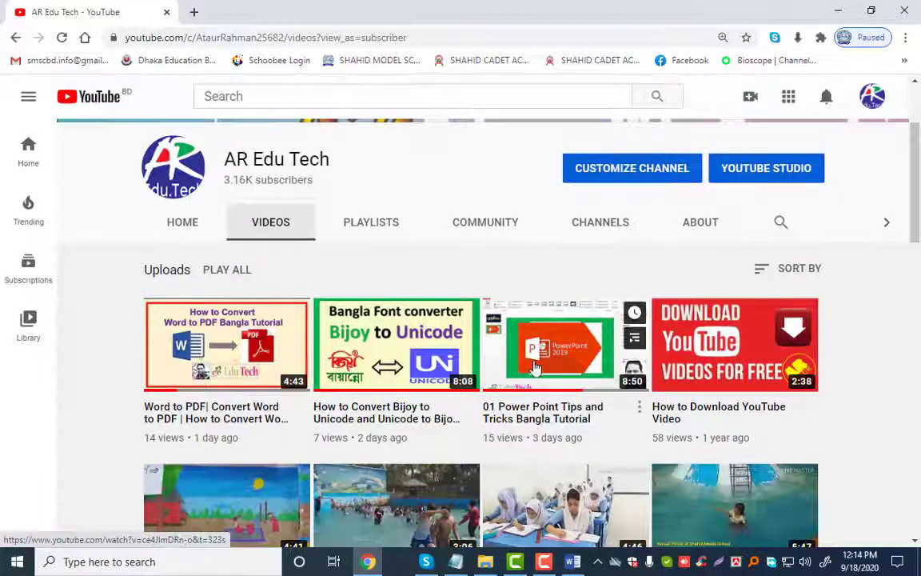
scroll(534, 367, "down", 1)
scroll(534, 368, "up", 1)
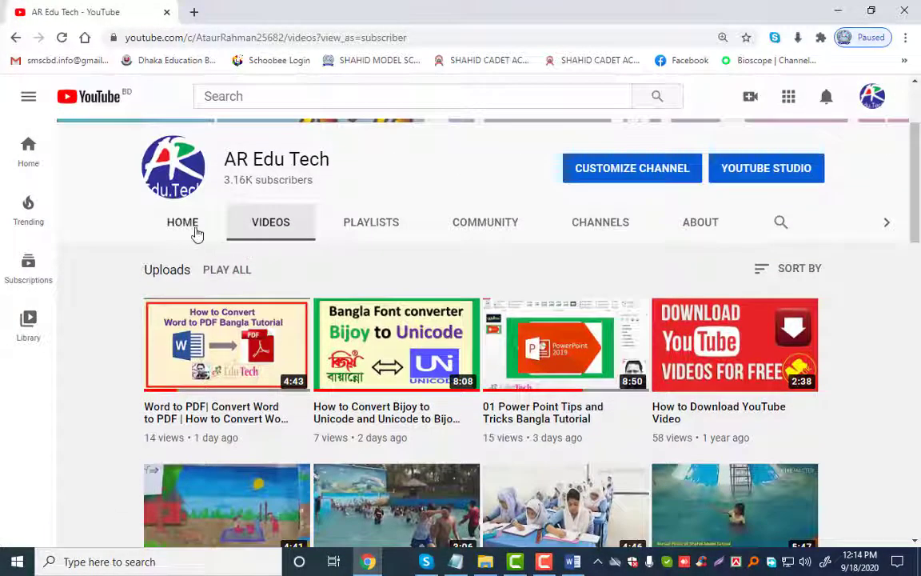
scroll(530, 392, "down", 4)
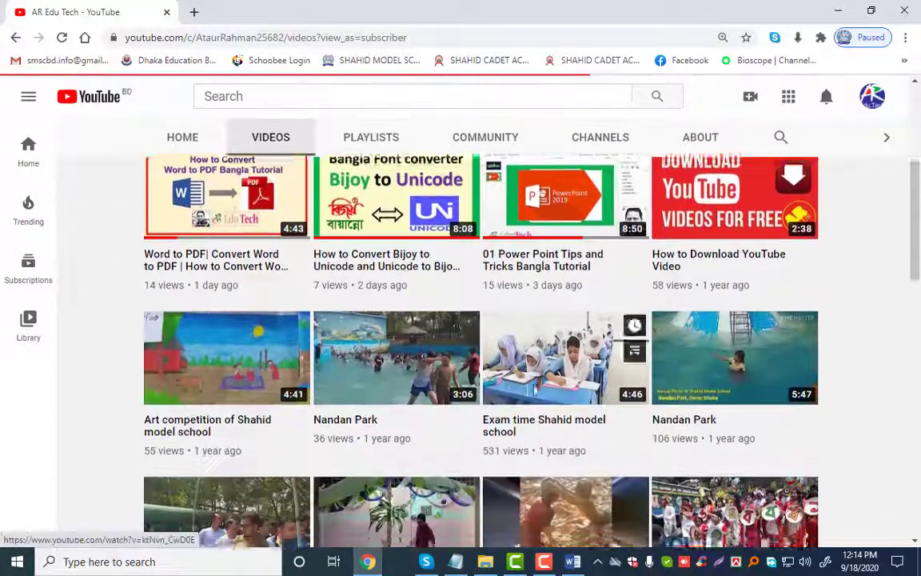
scroll(530, 392, "down", 3)
scroll(530, 396, "down", 2)
scroll(530, 400, "up", 10)
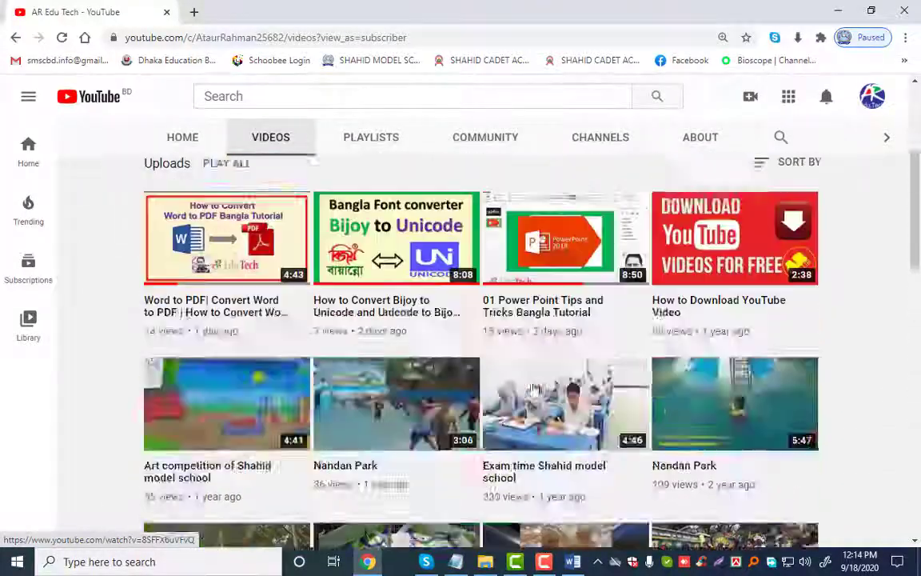
Show the channel's playlists: MS Word Tutorial, Tutorial and Family Videos
left_click(372, 371)
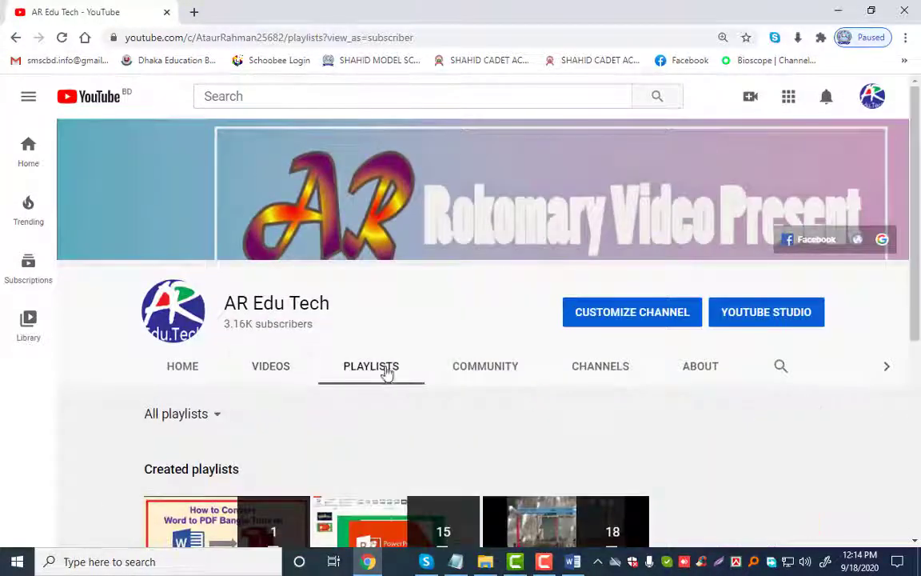
scroll(398, 370, "down", 1)
scroll(406, 324, "down", 1)
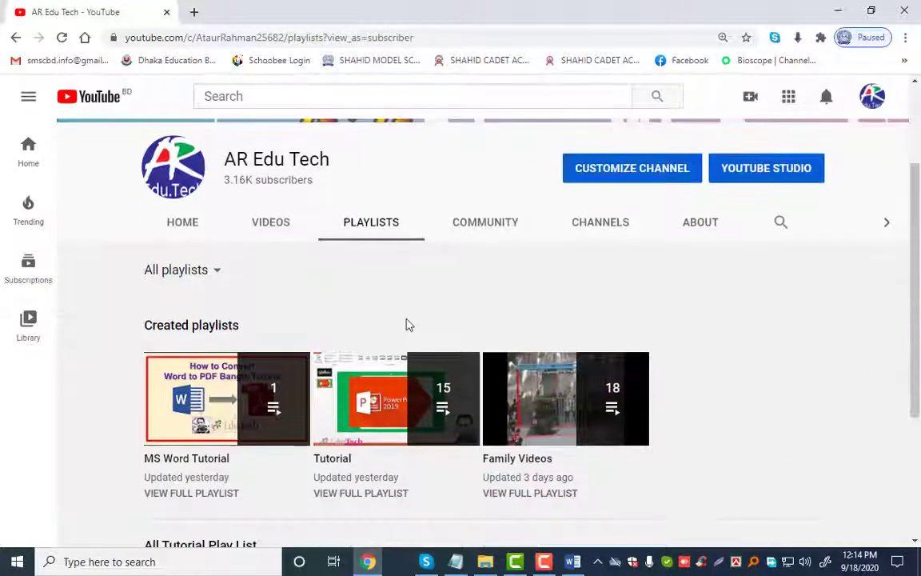
scroll(407, 306, "down", 1)
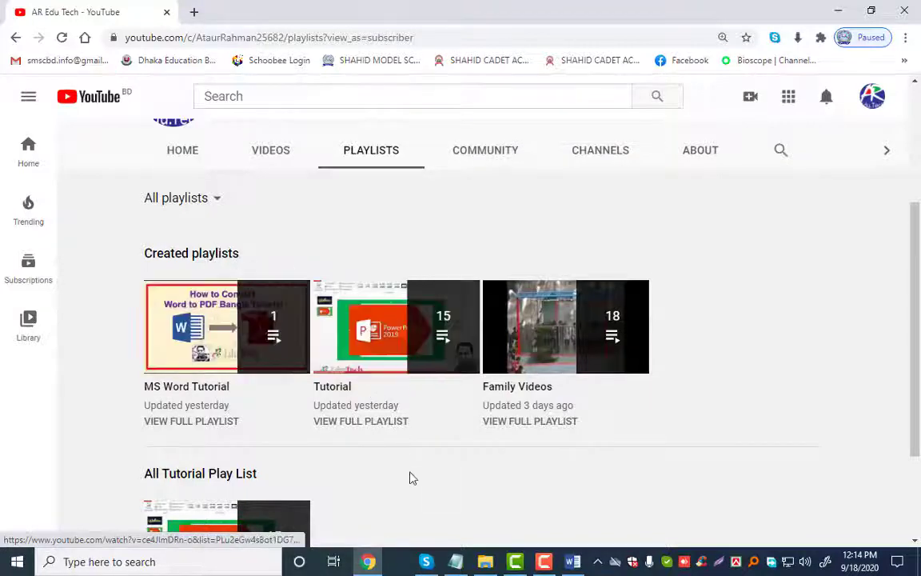
scroll(423, 479, "down", 2)
scroll(425, 479, "up", 2)
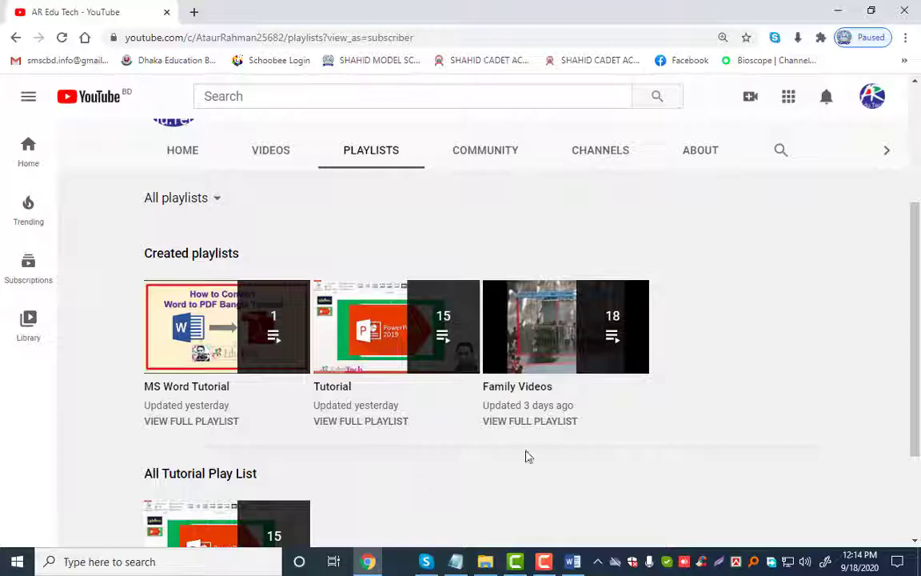
scroll(712, 421, "up", 2)
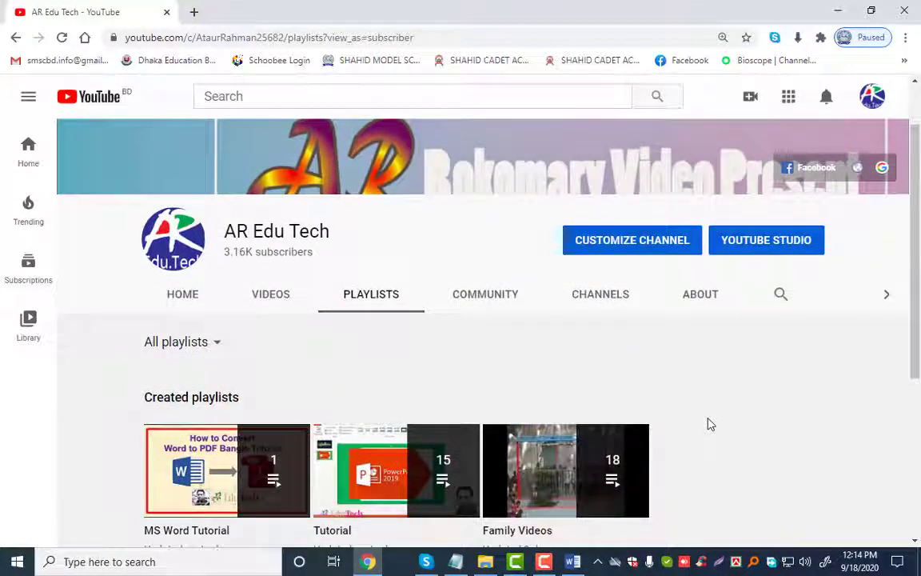